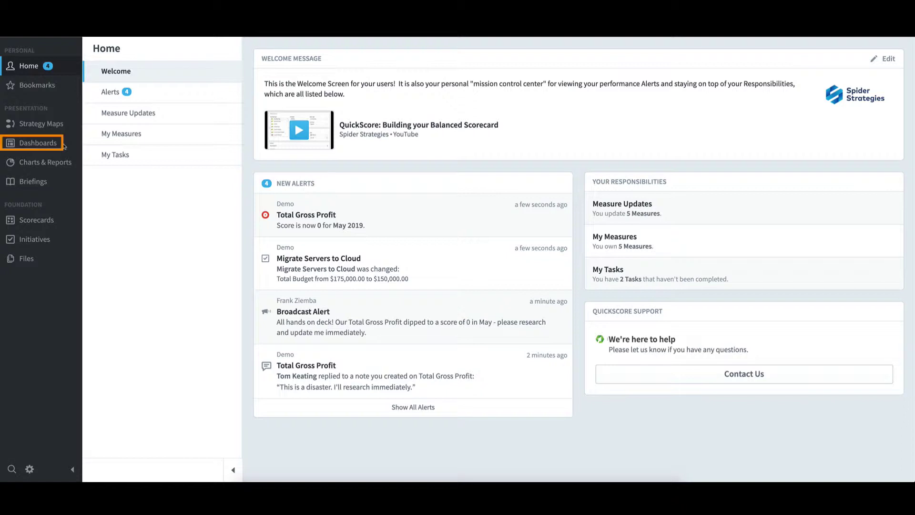
- Open the dashboards of the Key Measures organization under Mobileworld Inc
left_click(39, 143)
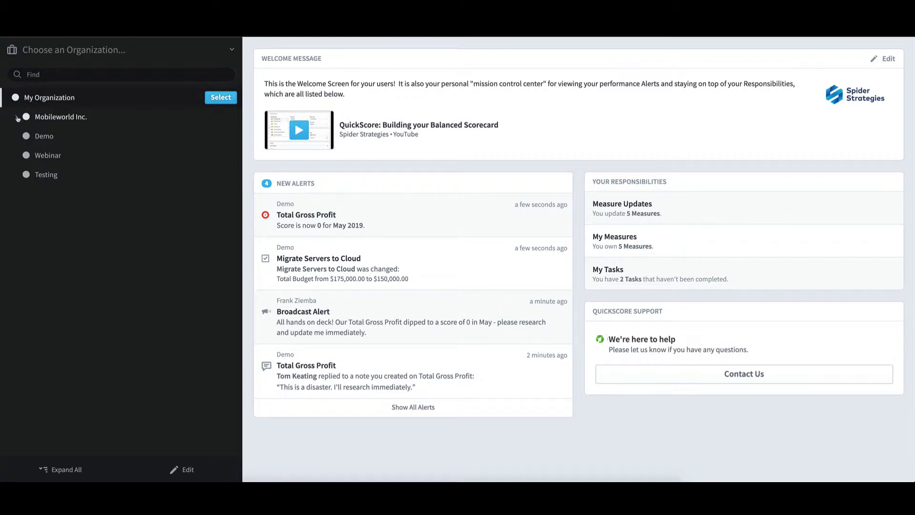
left_click(17, 117)
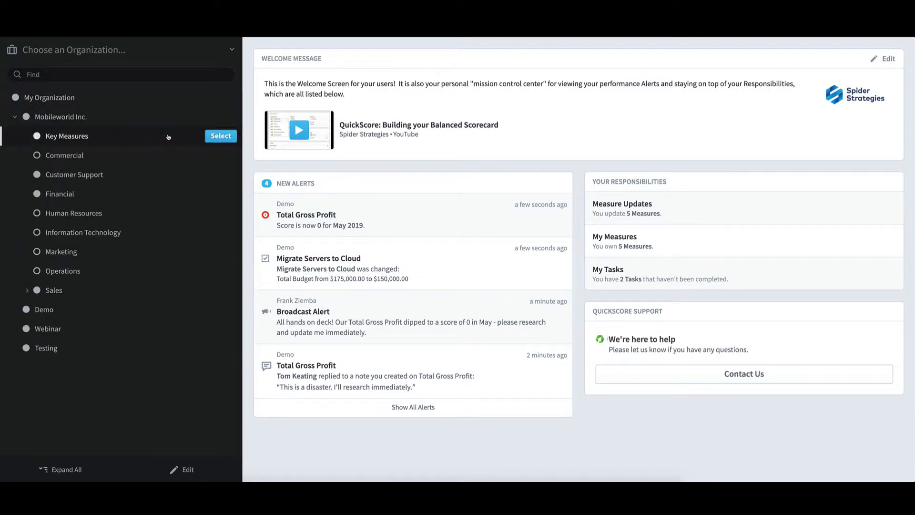
left_click(210, 136)
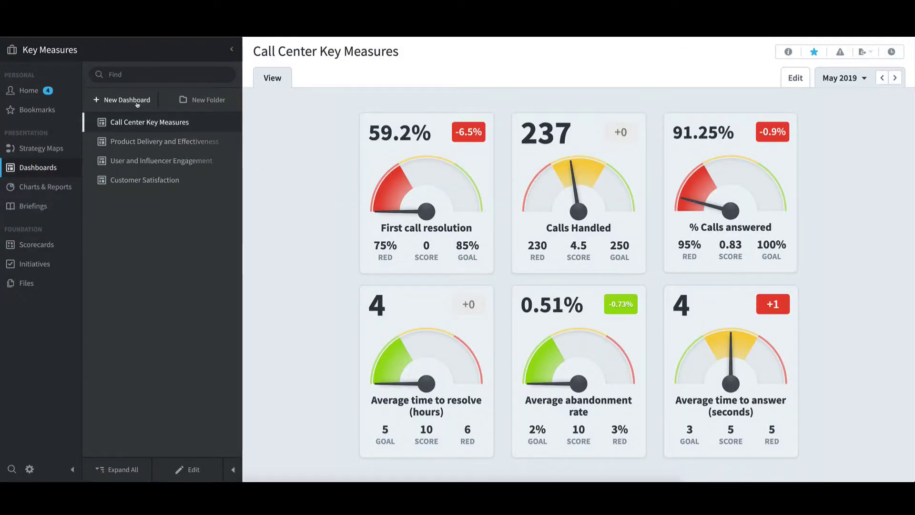
- Create a new dashboard named Training in the Key Measures organization
left_click(137, 101)
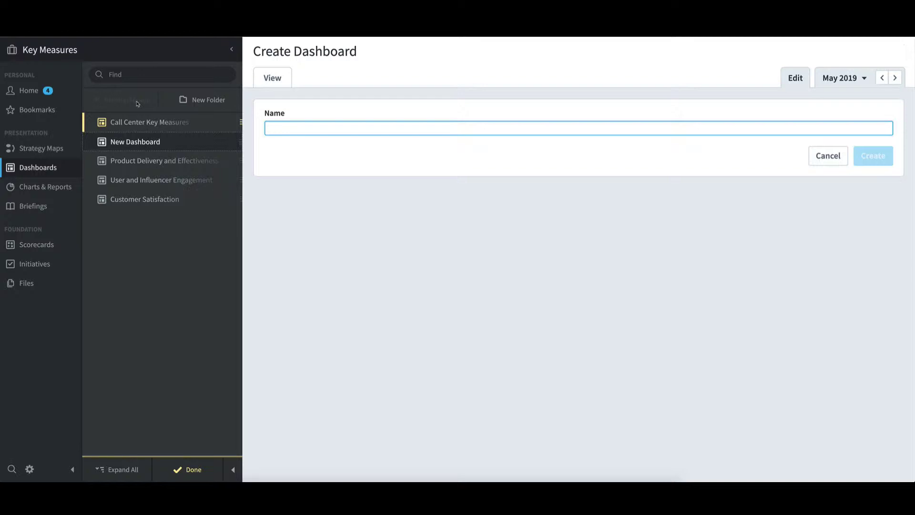
type("Tr")
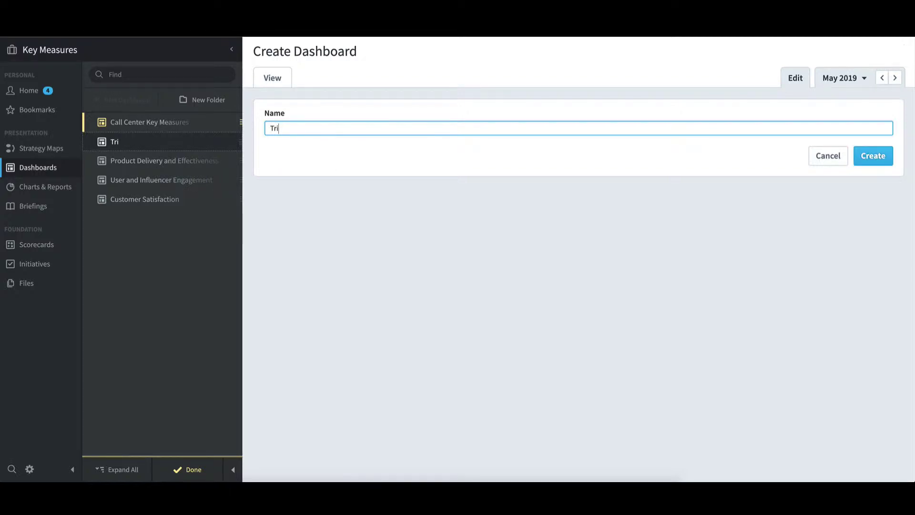
left_click(286, 145)
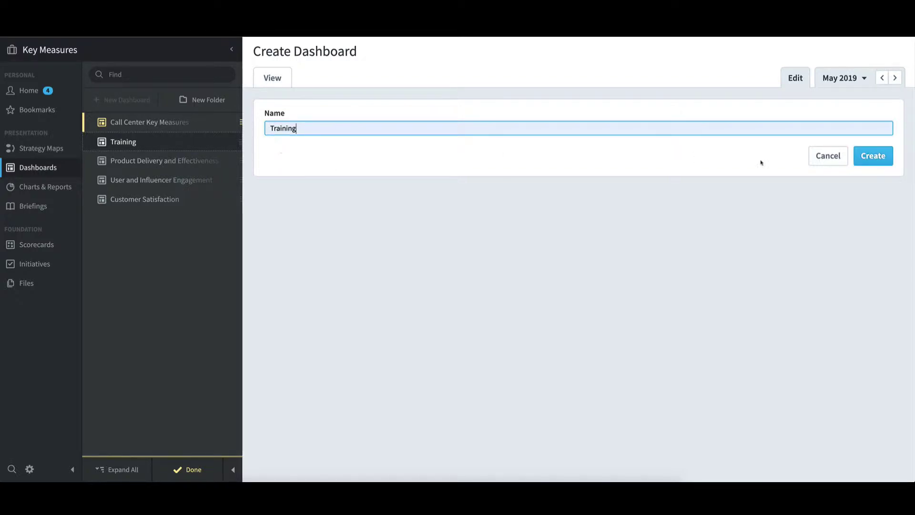
left_click(886, 161)
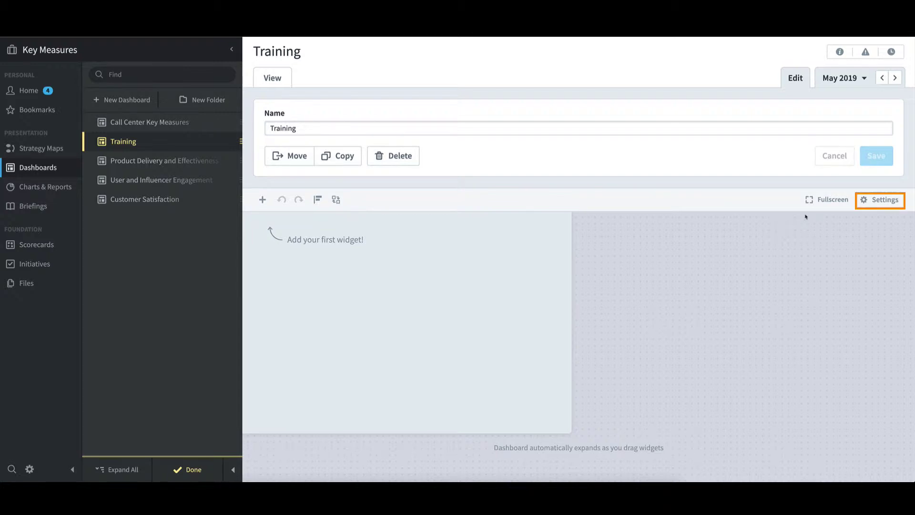
- Set the Training dashboard's background color to White
left_click(887, 202)
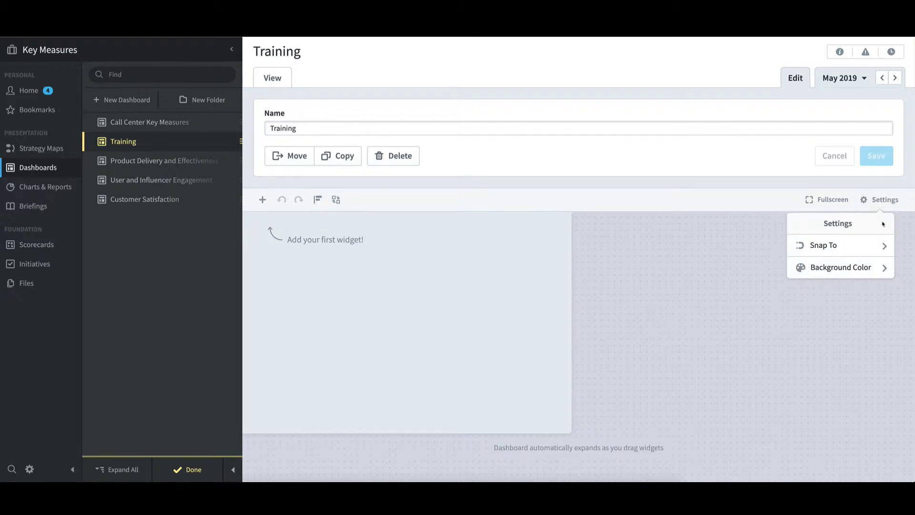
left_click(871, 268)
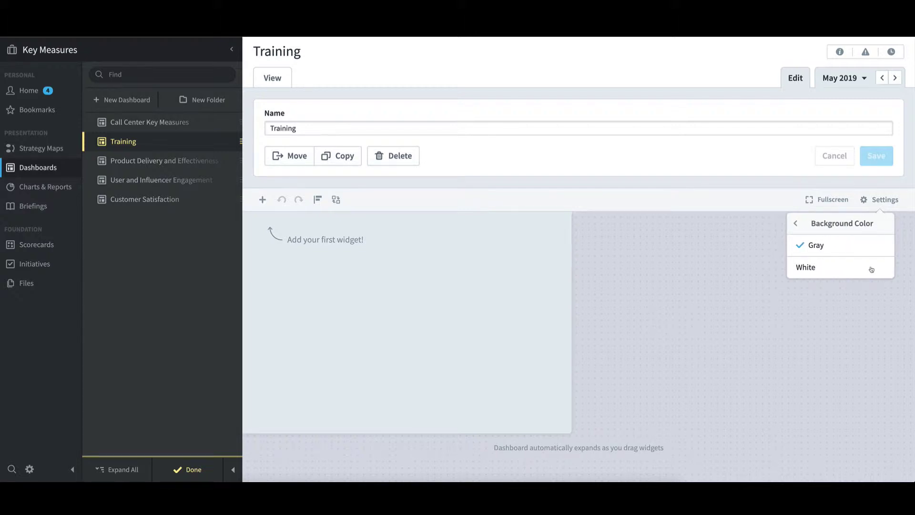
left_click(821, 273)
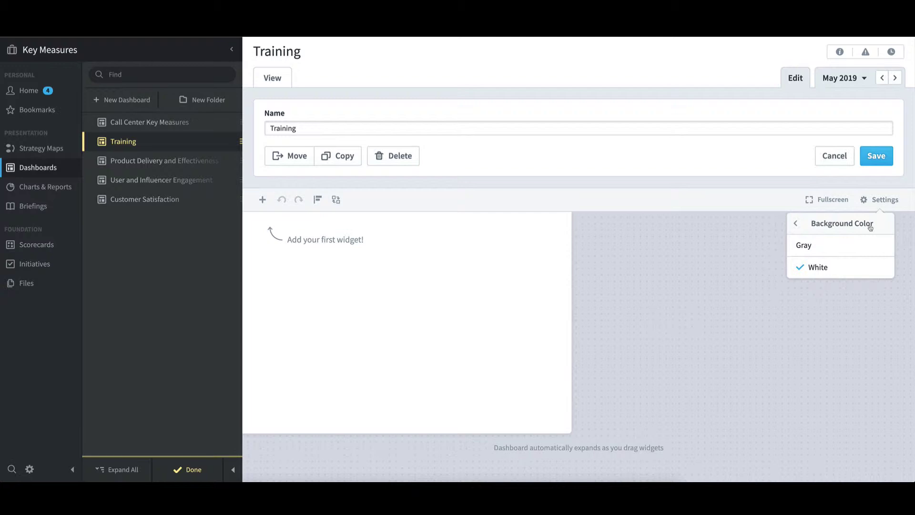
- Try the Grid and None snapping options for the dashboard and switch snapping back to Widgets
left_click(871, 228)
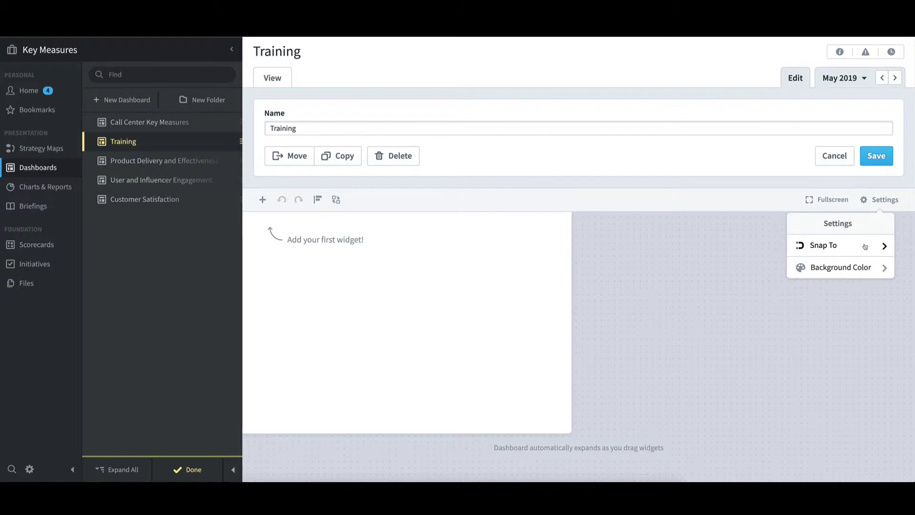
left_click(865, 247)
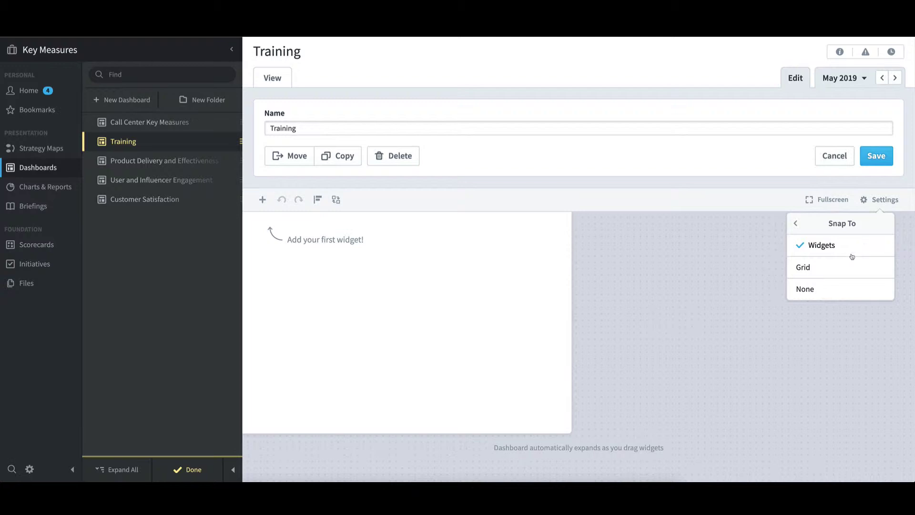
left_click(843, 268)
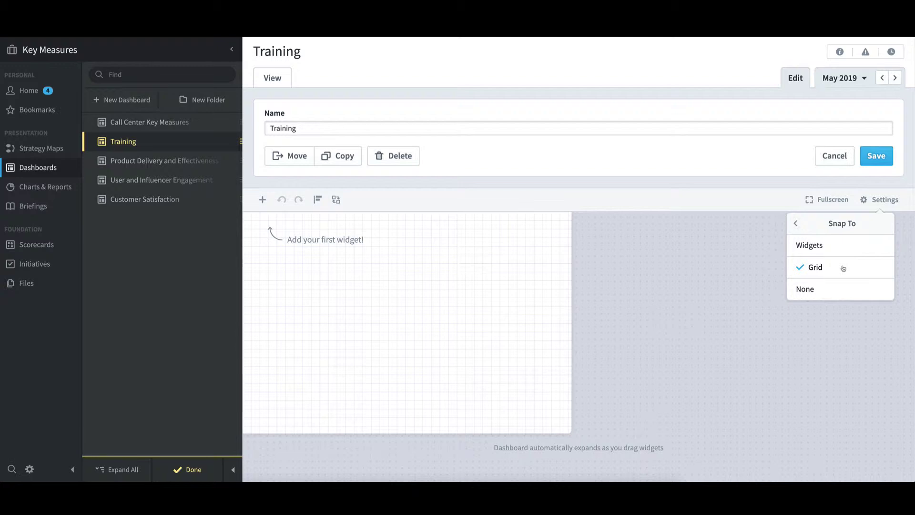
left_click(824, 292)
left_click(836, 247)
left_click(724, 269)
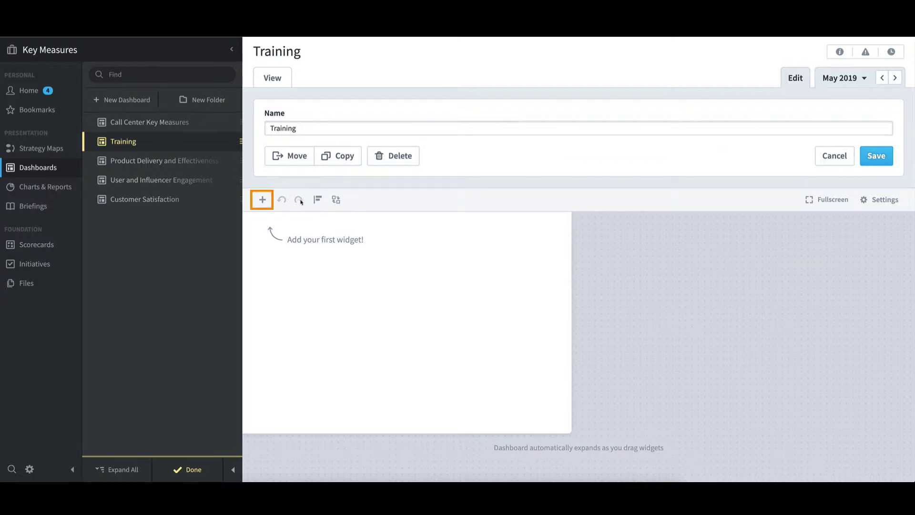
- Add an image widget to the Training dashboard
left_click(264, 200)
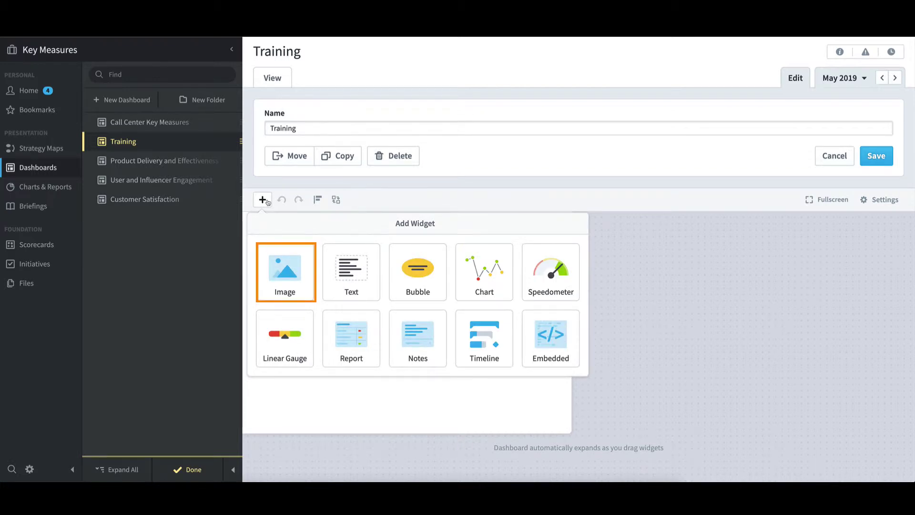
left_click(290, 277)
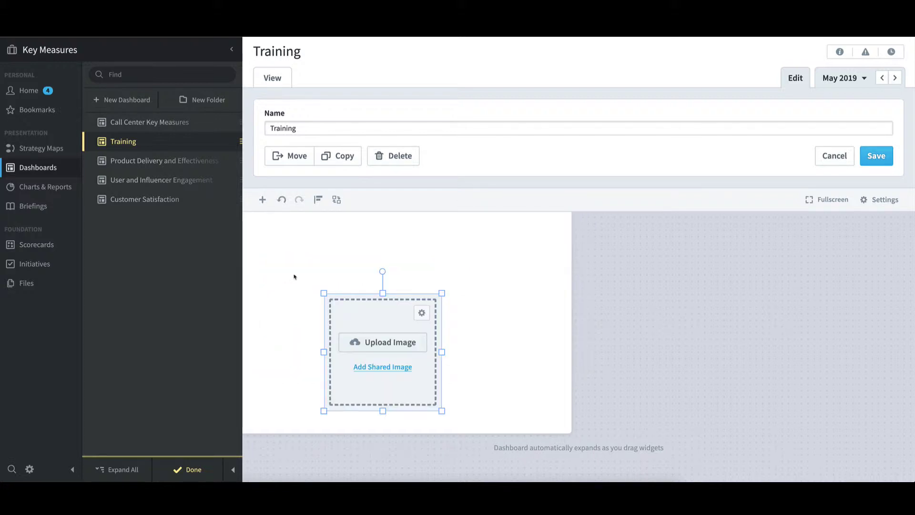
left_click(418, 344)
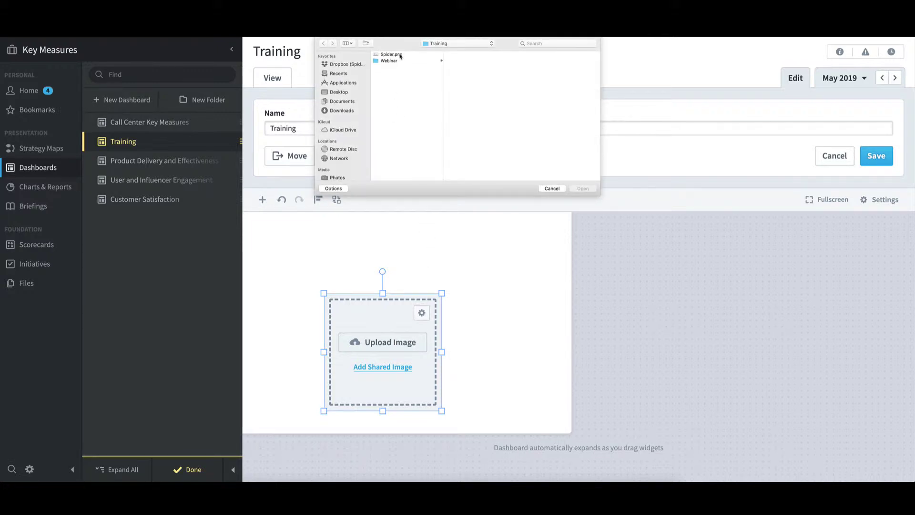
left_click(400, 56)
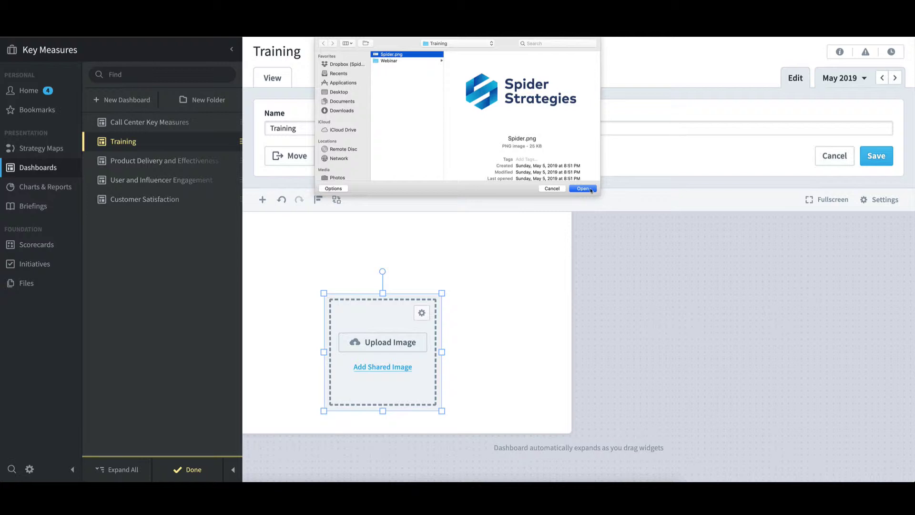
left_click(552, 189)
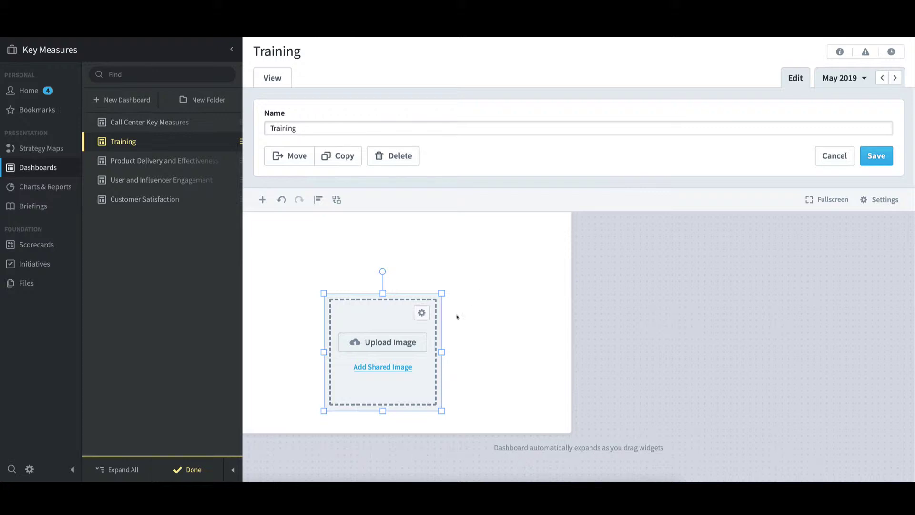
- Fill the image widget with the shared Spider image from Key Measures and shrink it to a small logo in the dashboard's upper-left corner
left_click(405, 365)
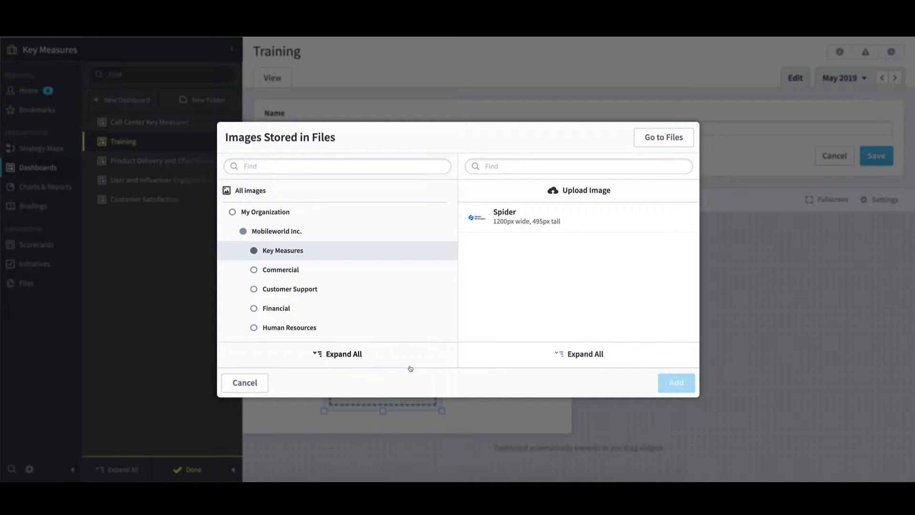
left_click(538, 225)
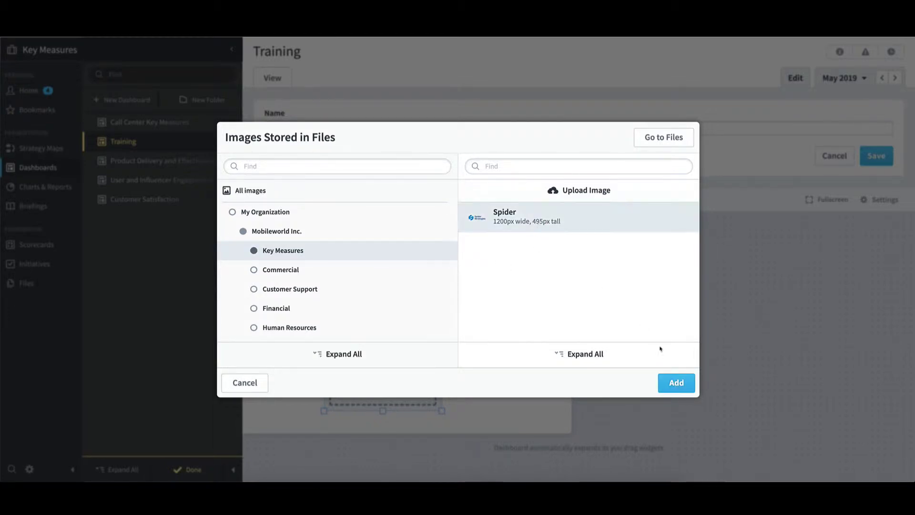
left_click(676, 384)
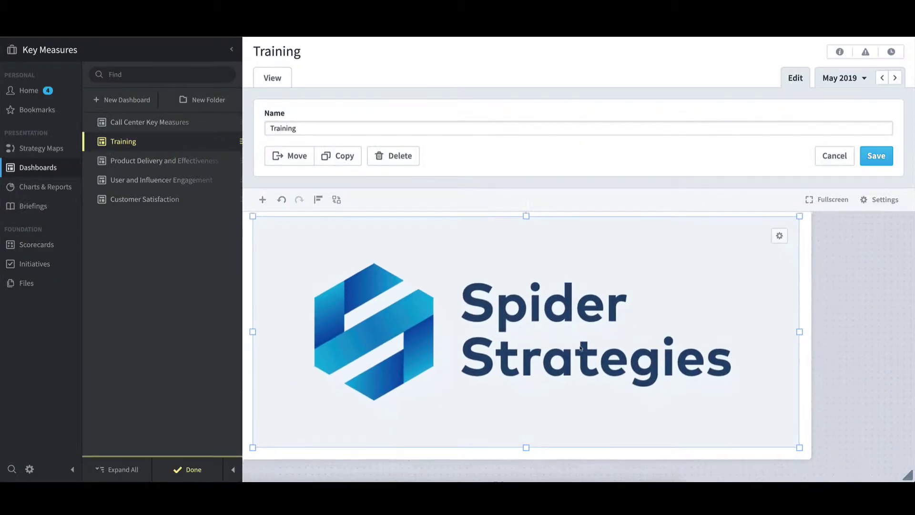
left_click_drag(800, 448, 320, 257)
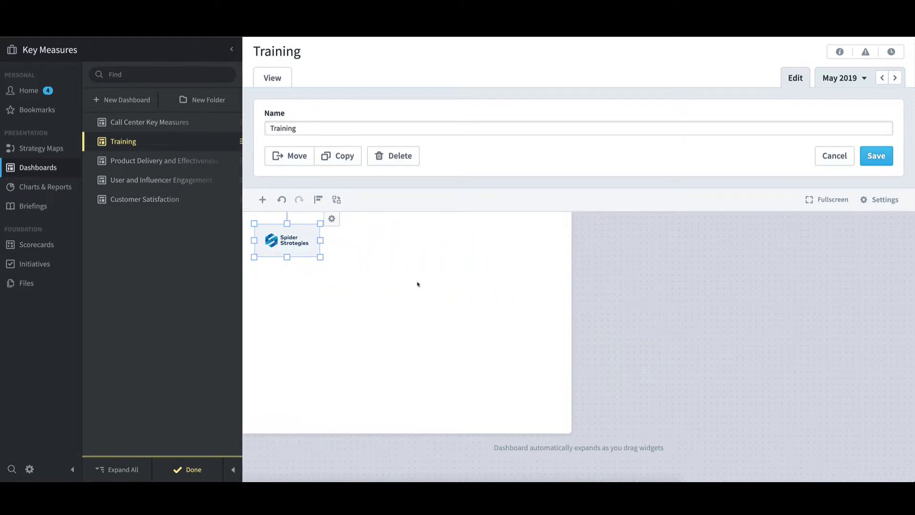
left_click(447, 289)
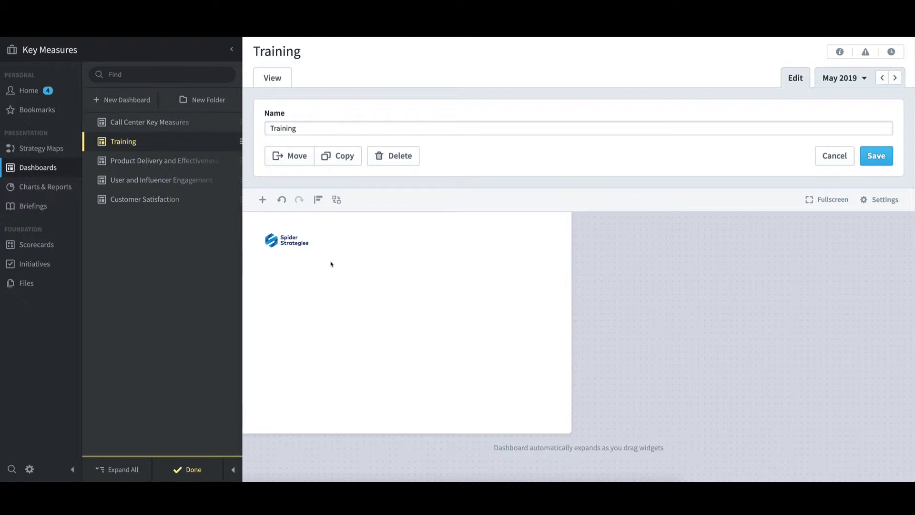
left_click(263, 200)
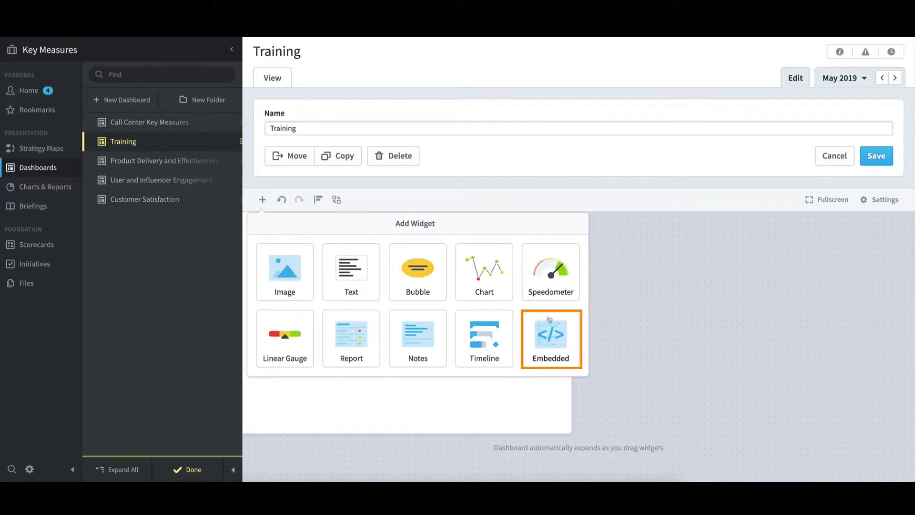
left_click(568, 332)
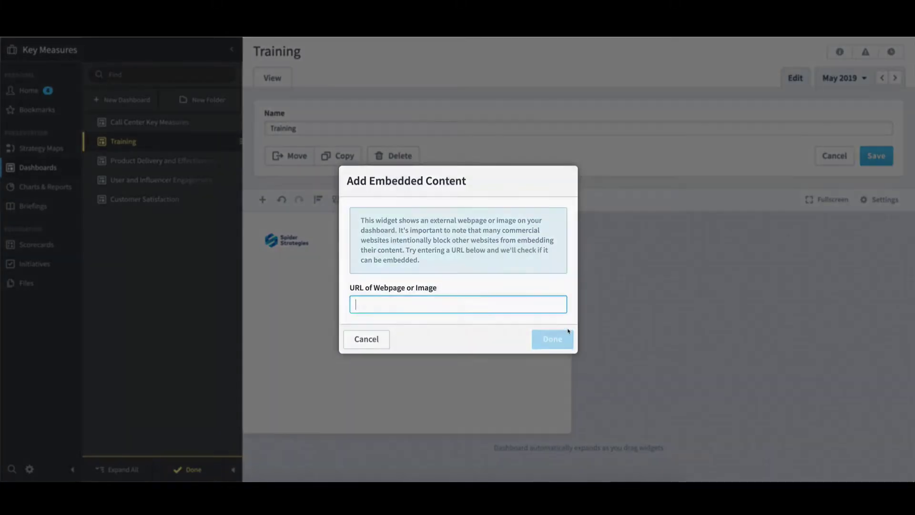
type("h")
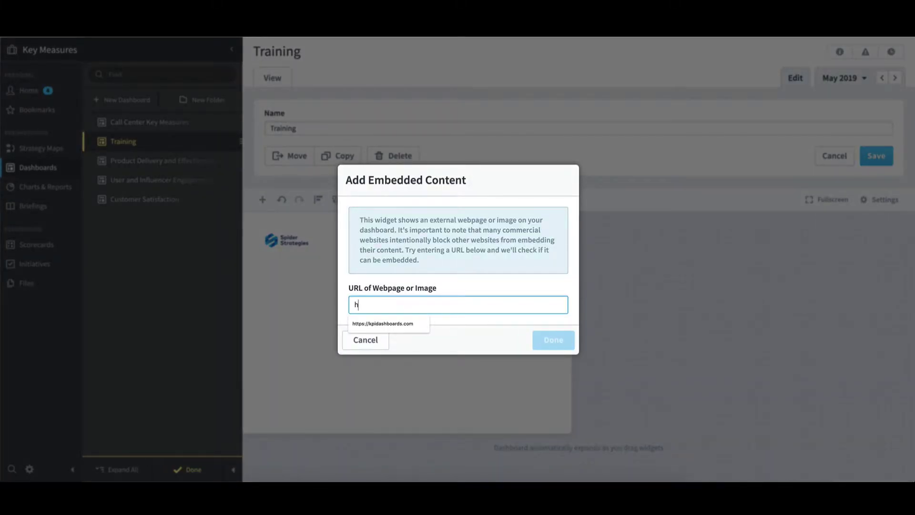
type("ttps://b")
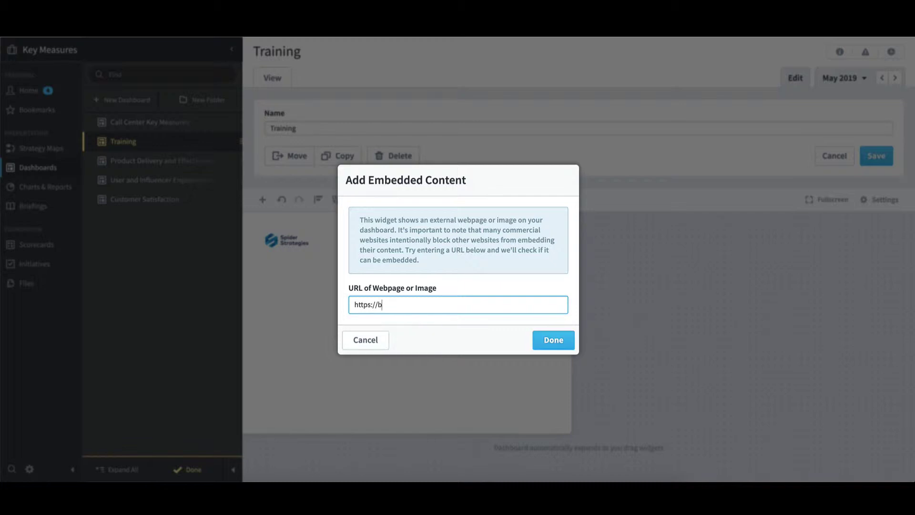
type("alancedscorecards.com")
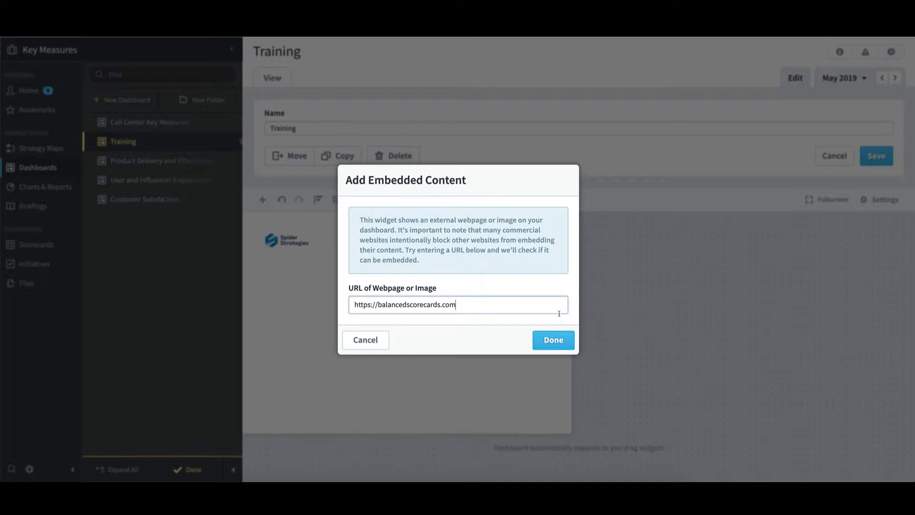
left_click(567, 340)
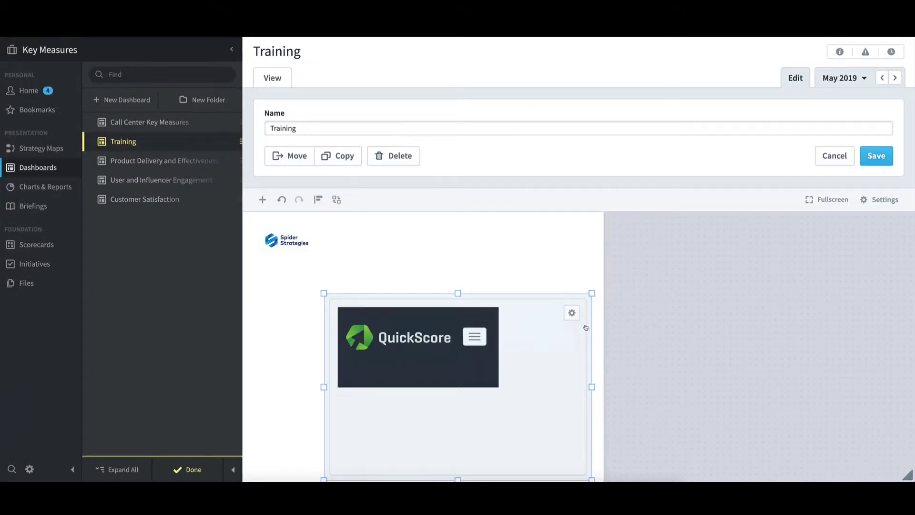
- Save the dashboard and test the embedded website in view mode by opening its Learn page
left_click(888, 158)
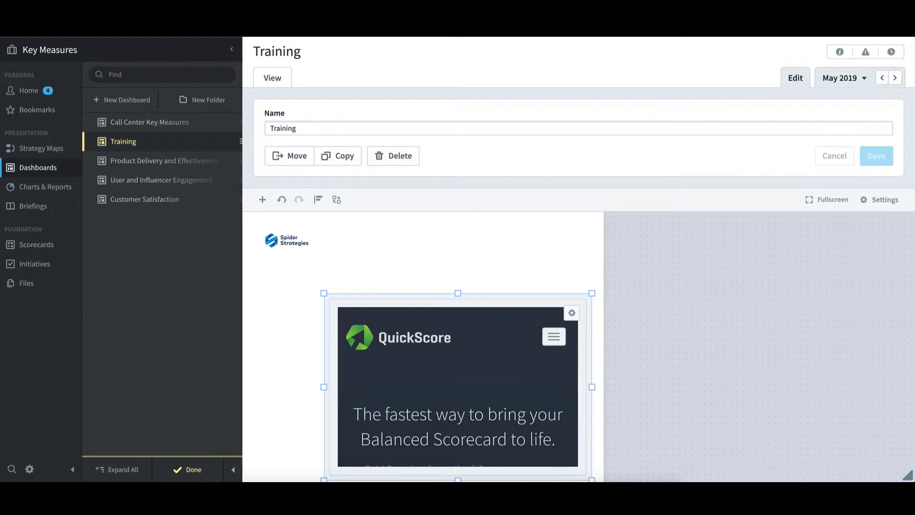
left_click(200, 475)
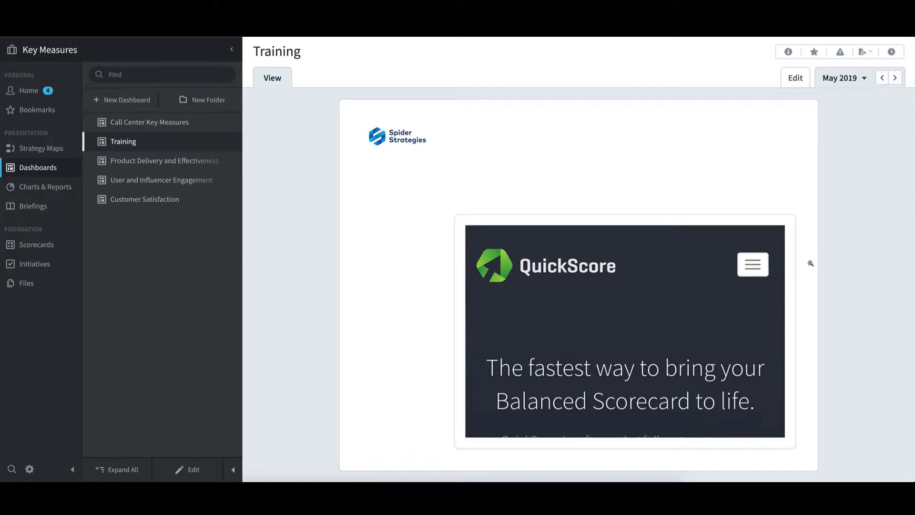
left_click(760, 269)
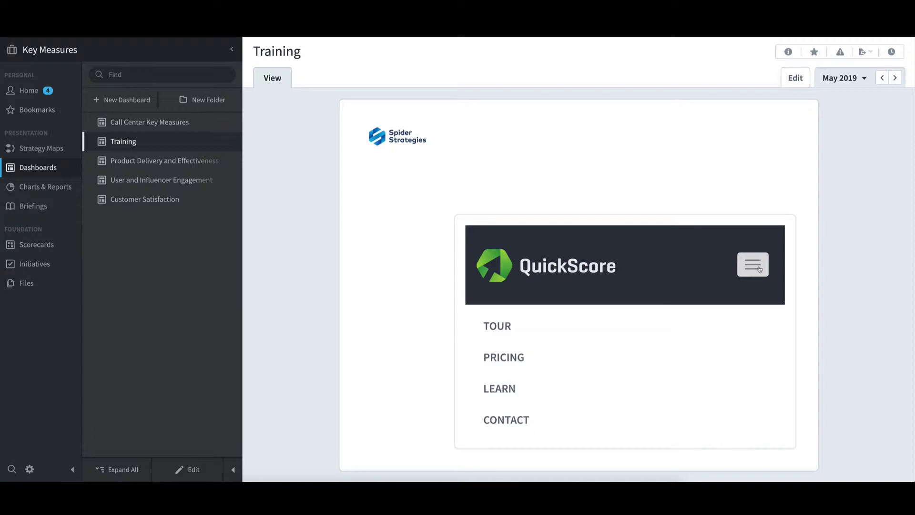
left_click(527, 388)
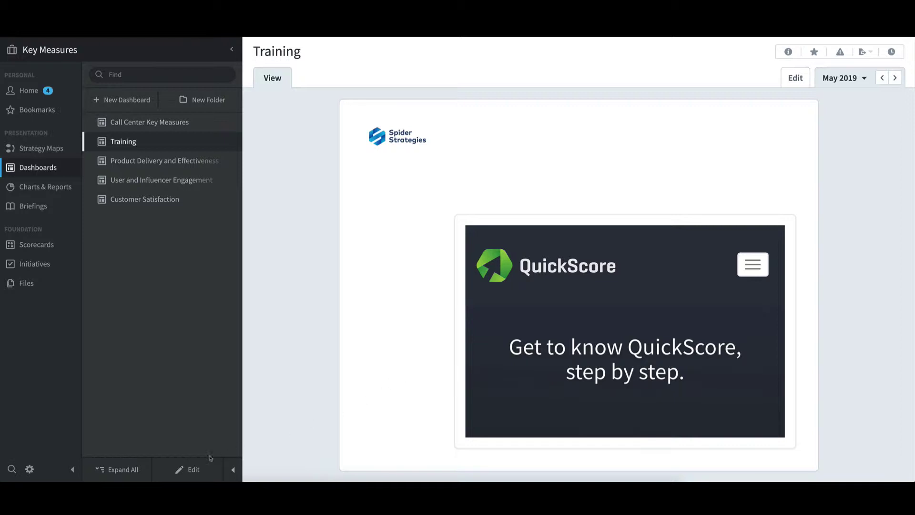
- Reopen the Training dashboard for editing and delete the embedded webpage widget
left_click(197, 470)
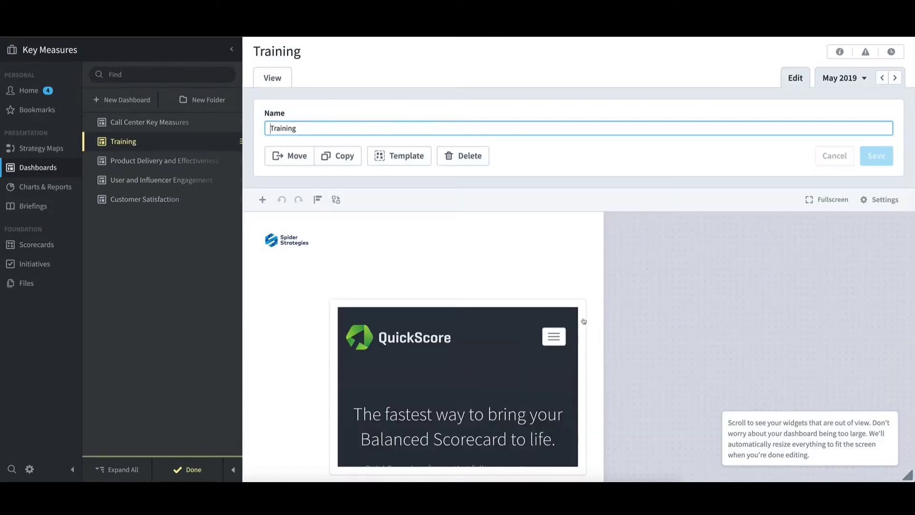
left_click(569, 318)
left_click(571, 314)
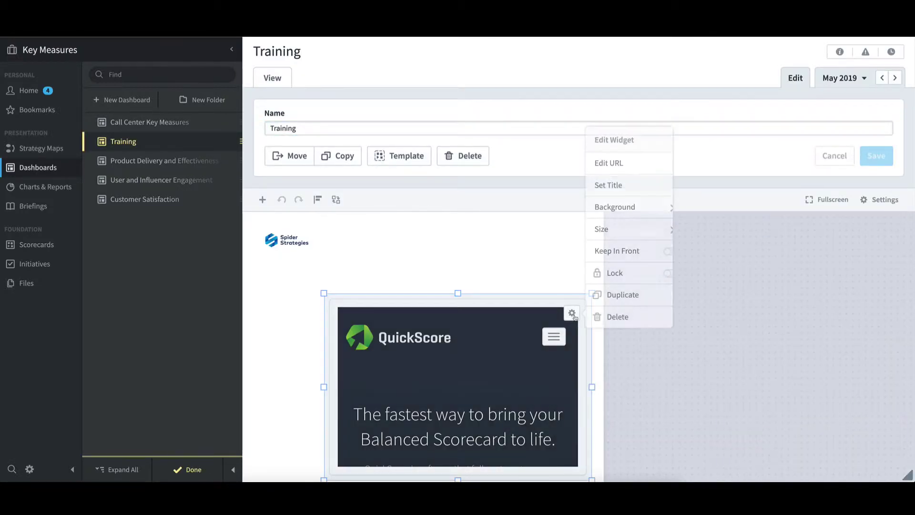
left_click(617, 317)
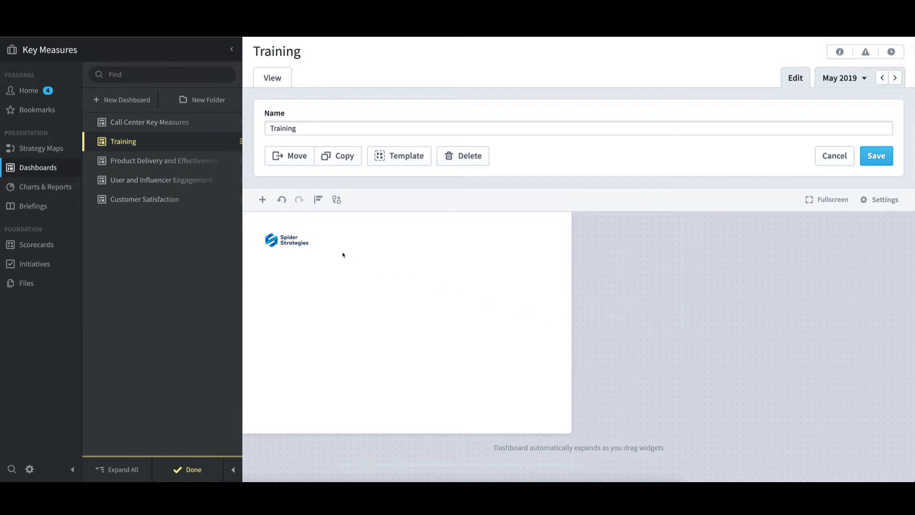
- Add a text widget with [calendar], [calendar-period] and [today] on separate lines, and save the dashboard and finish editing
left_click(263, 200)
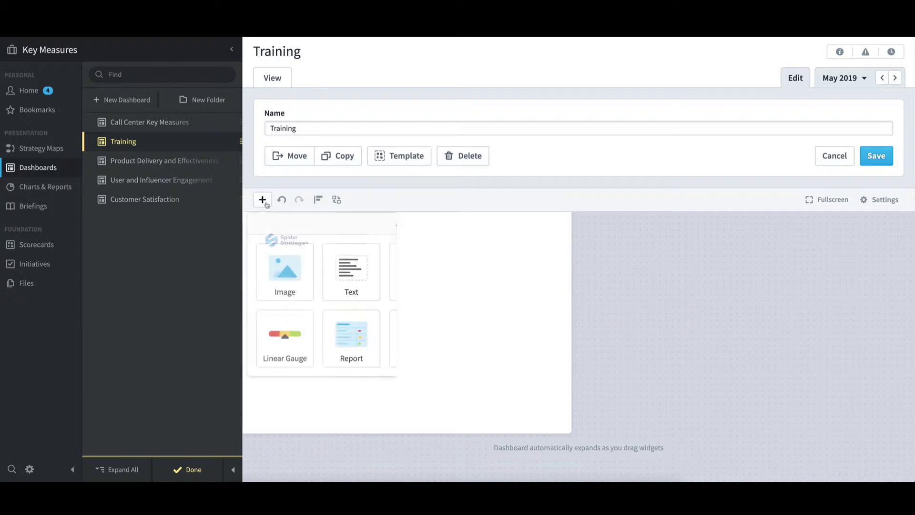
left_click(372, 273)
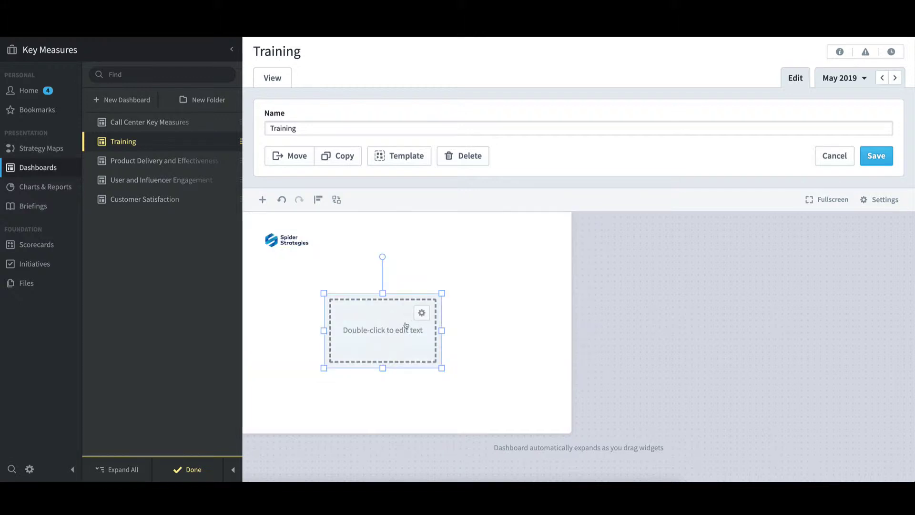
double_click(406, 326)
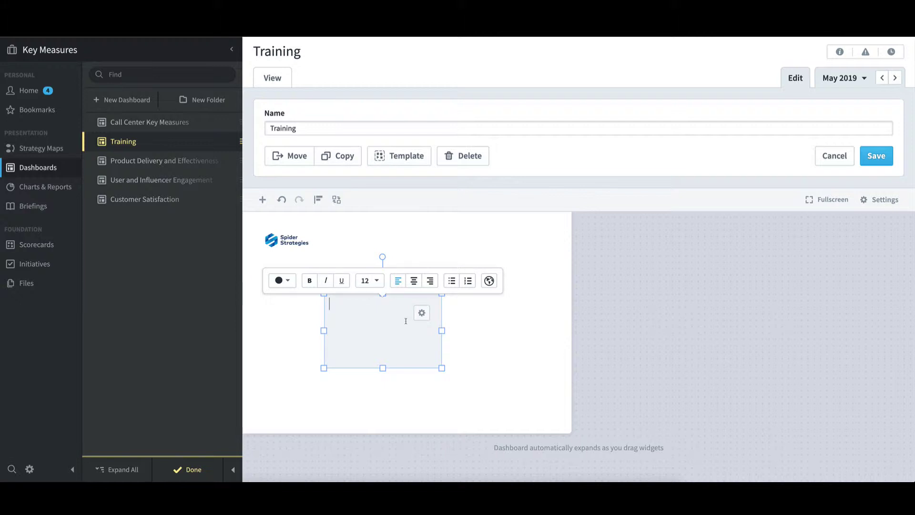
type("[cal")
key("BackSpace")
type("lendar] [calenda")
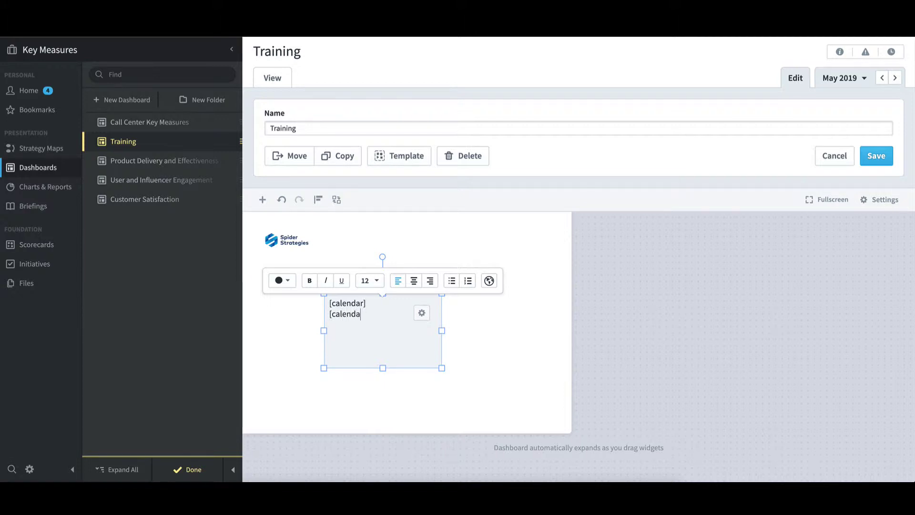
type("r-period]")
key("Return")
type("[today]")
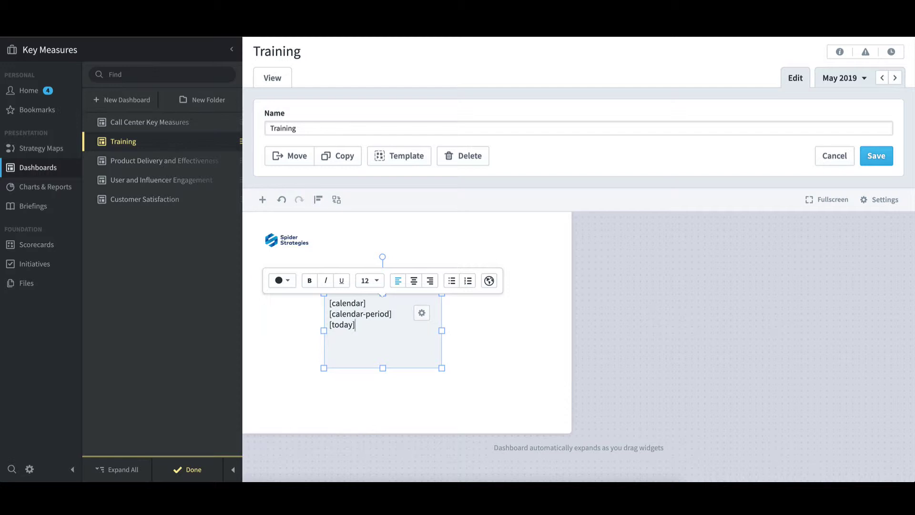
left_click(884, 158)
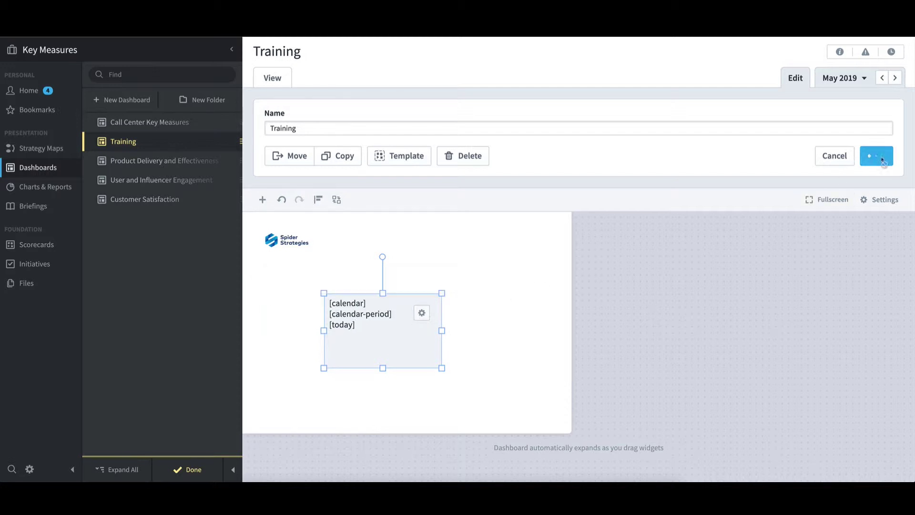
left_click(194, 470)
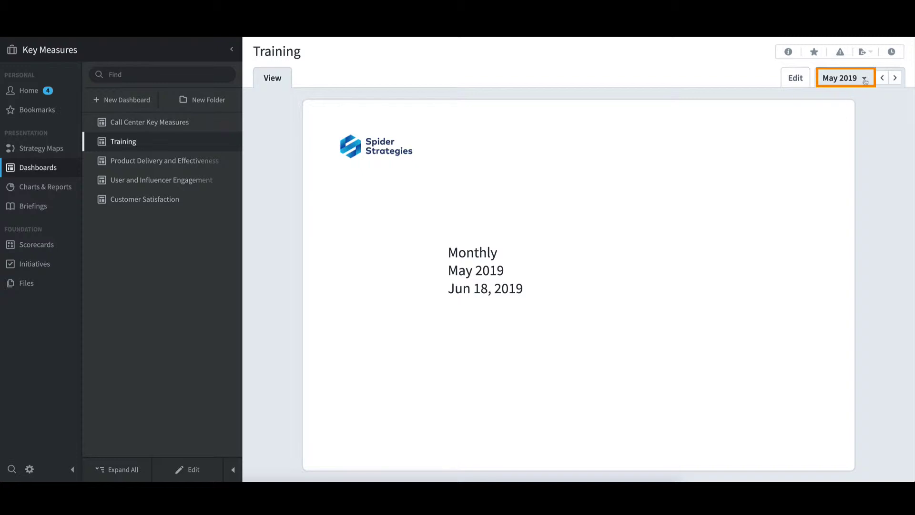
- Show the dashboard for the Quarterly calendar, Quarter 2, 2019, to test the text variables
left_click(864, 79)
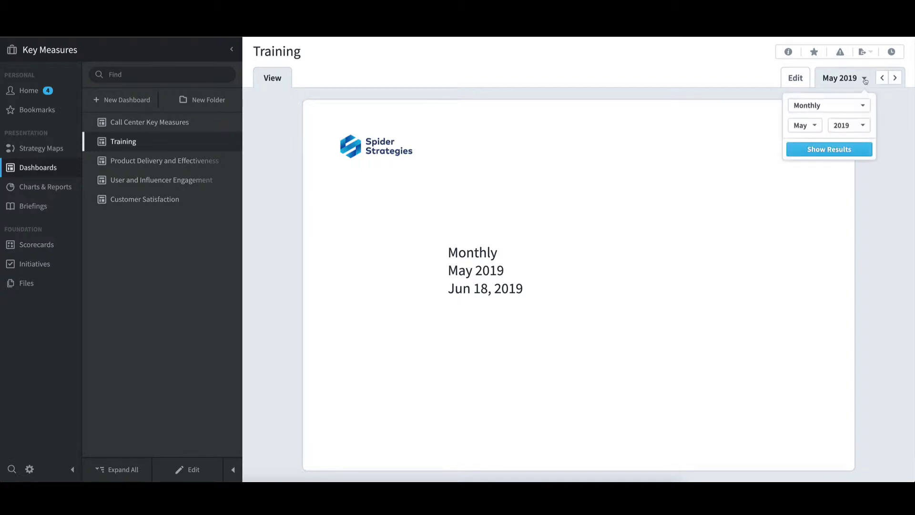
left_click(838, 106)
left_click(832, 141)
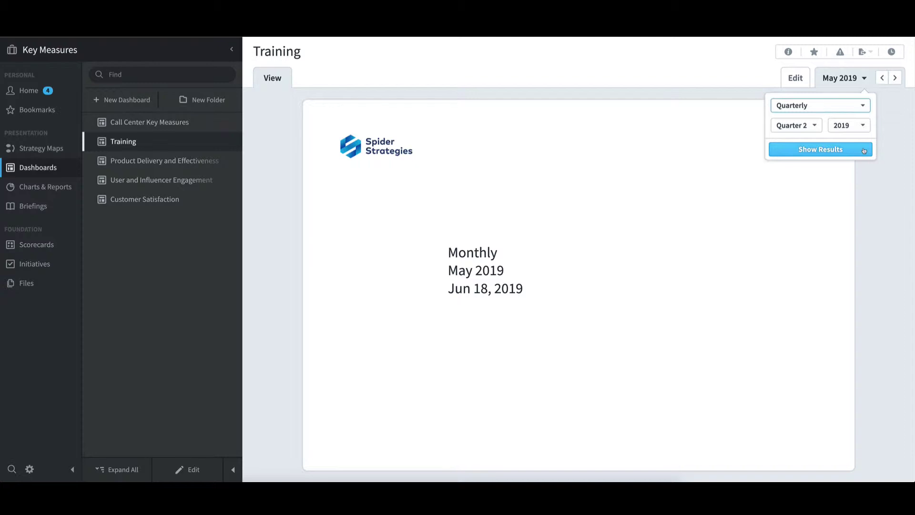
left_click(865, 150)
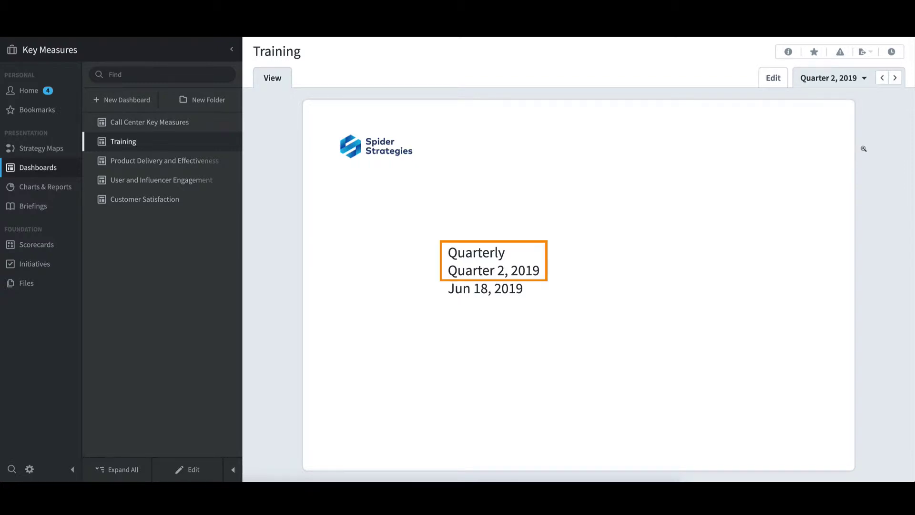
- Switch the dashboard's period back to the Monthly calendar, May 2019
left_click(866, 81)
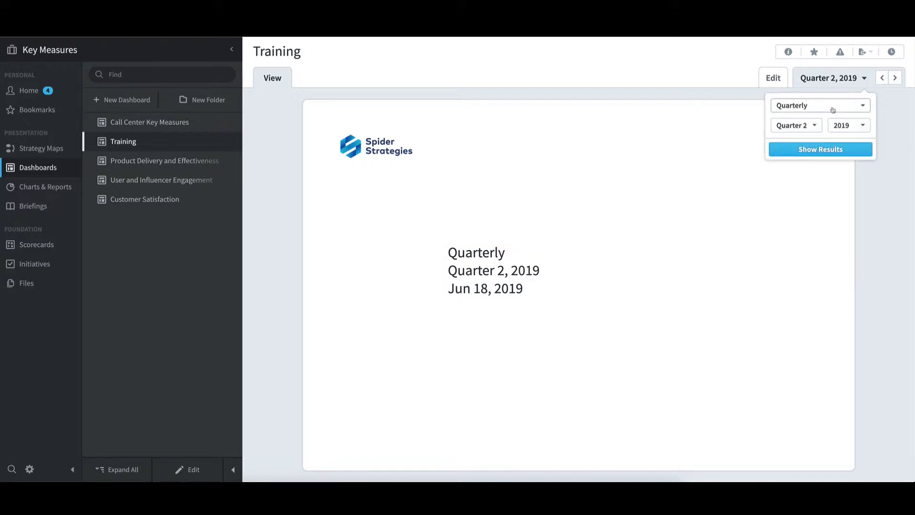
left_click(834, 106)
left_click(811, 121)
left_click(811, 129)
scroll(811, 148, "up", 2)
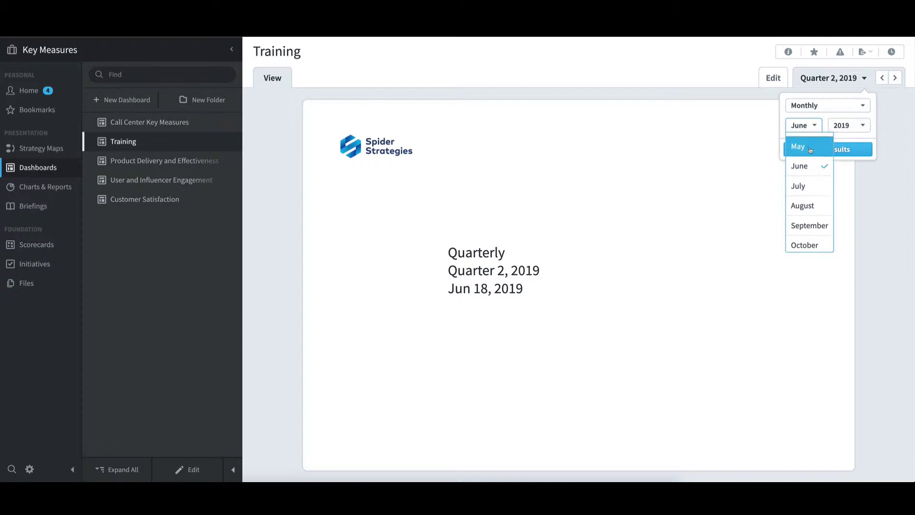
left_click(810, 151)
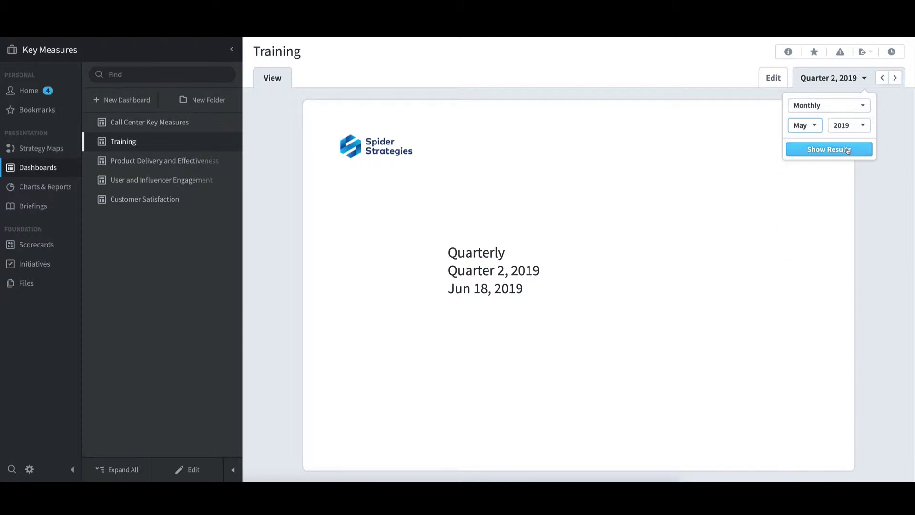
left_click(848, 150)
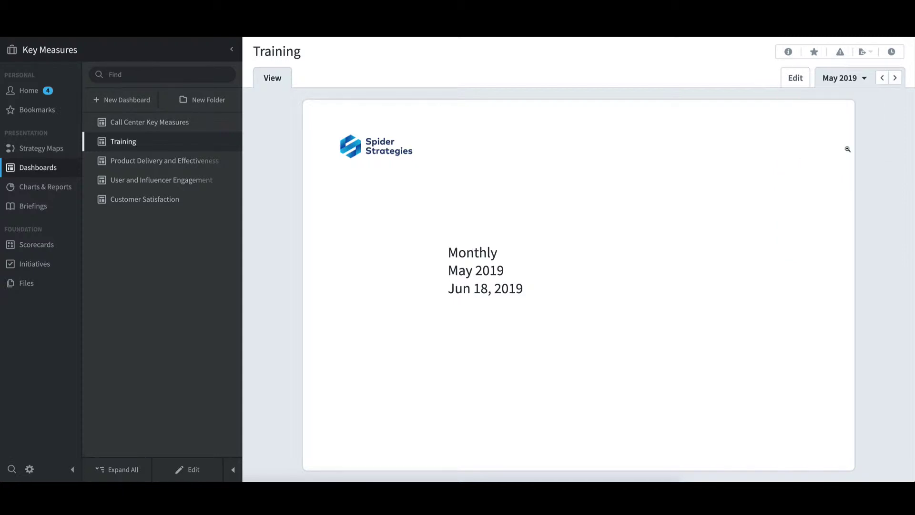
- Reopen the dashboard for editing and delete the text widget holding the calendar variables
left_click(197, 470)
left_click(351, 322)
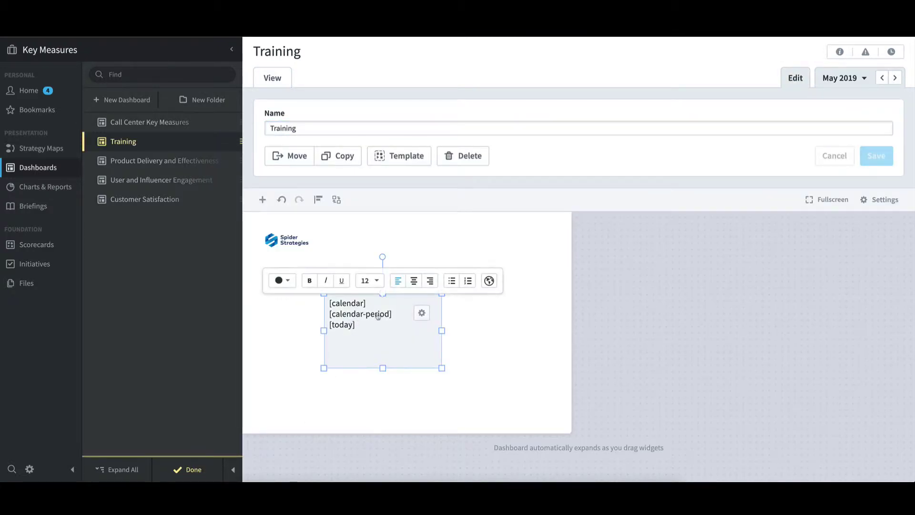
left_click(421, 313)
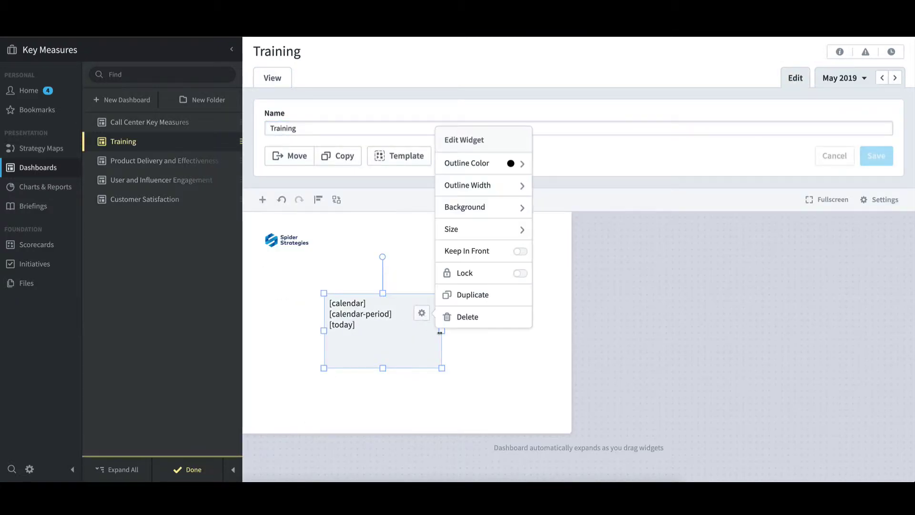
left_click(462, 317)
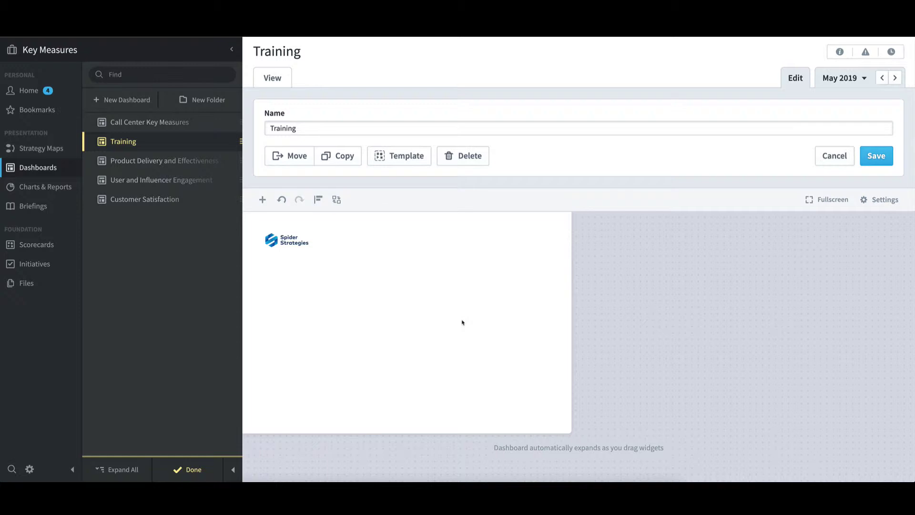
- Add a Notes widget for Total Gross Profit from the Demo scorecard's Financial > Increase Profit branch, and move it closer to the logo
left_click(263, 200)
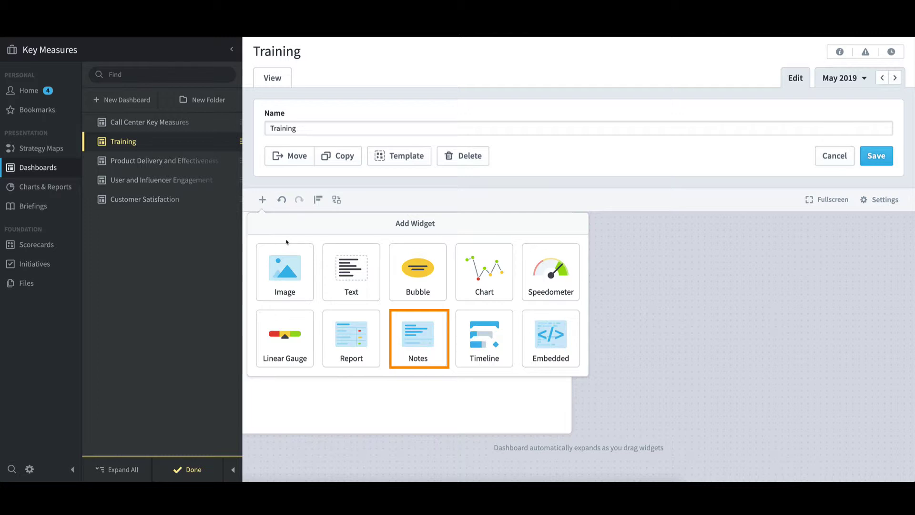
left_click(439, 338)
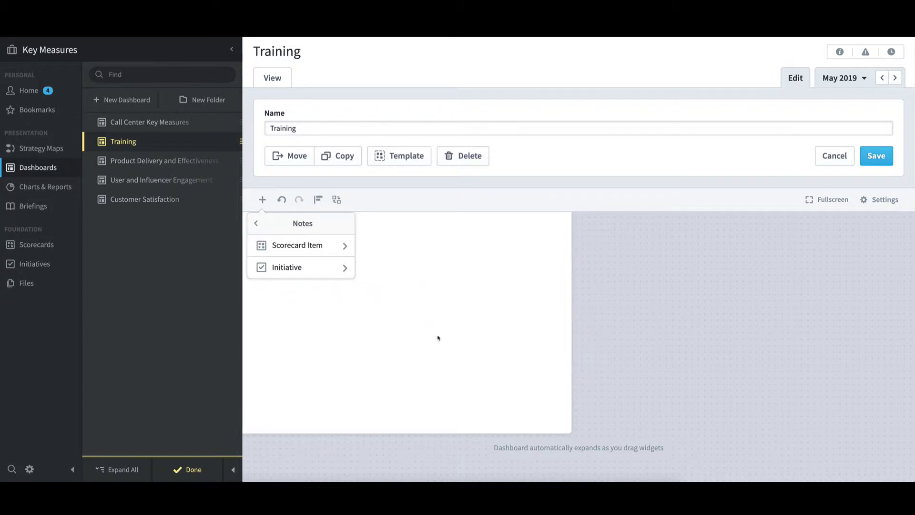
left_click(324, 250)
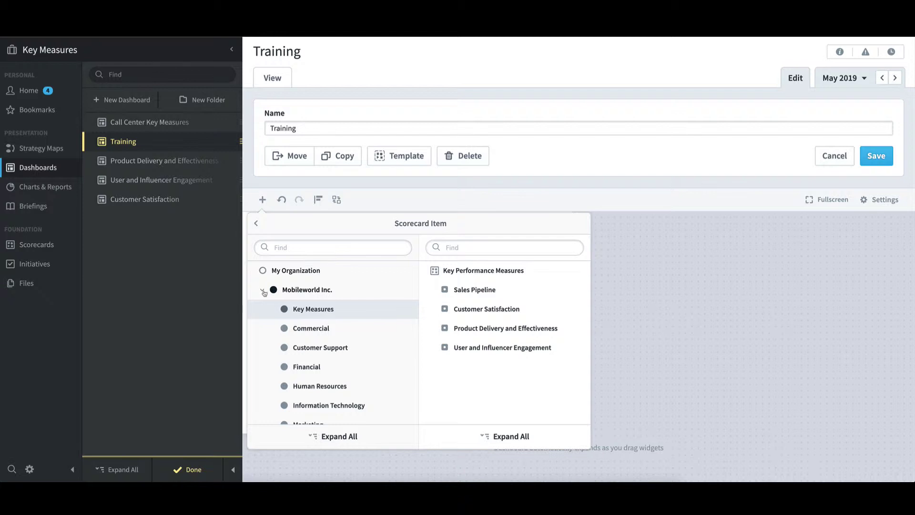
left_click(263, 289)
left_click(295, 312)
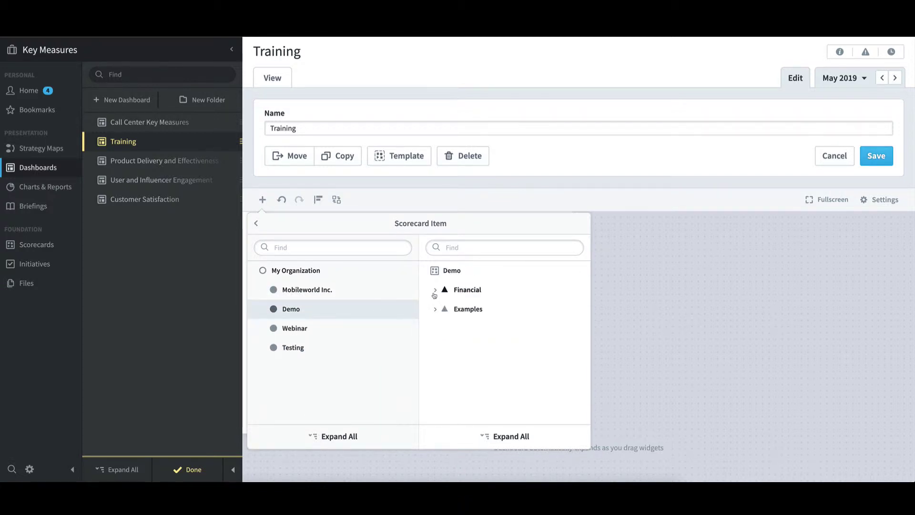
left_click(434, 291)
left_click(446, 329)
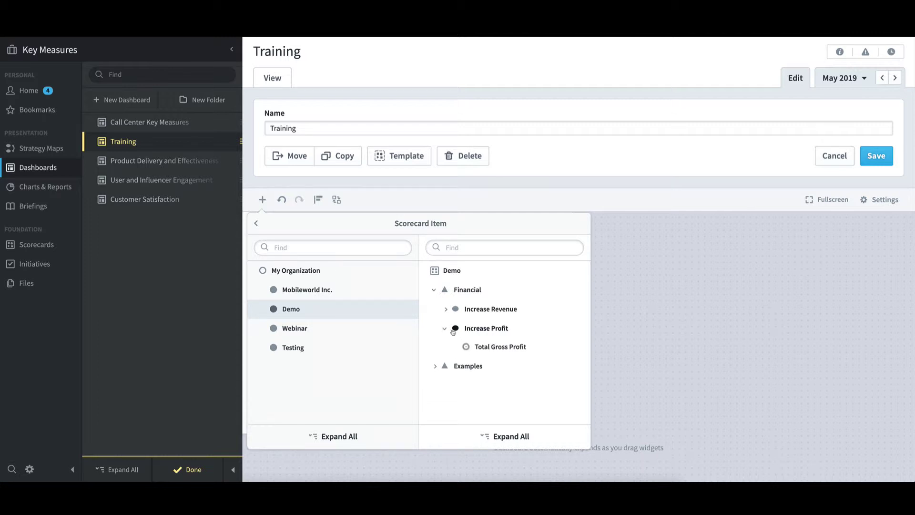
left_click(503, 349)
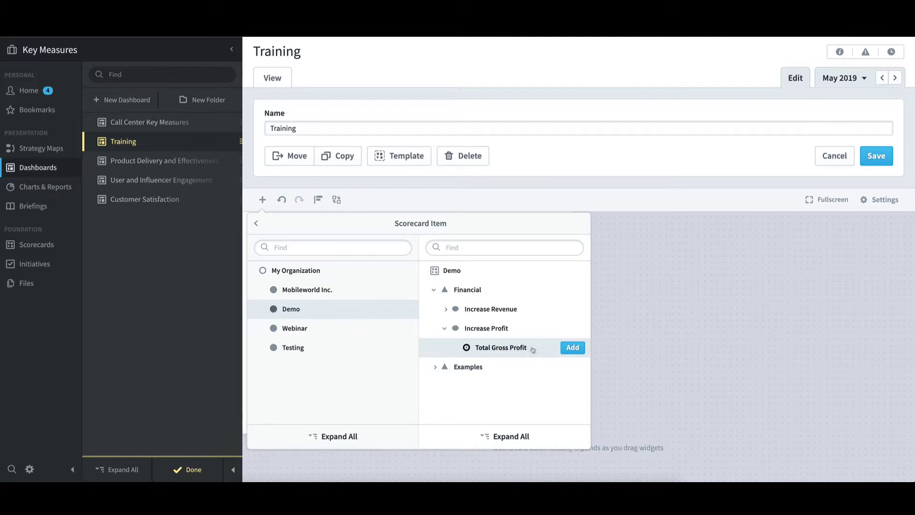
left_click(572, 349)
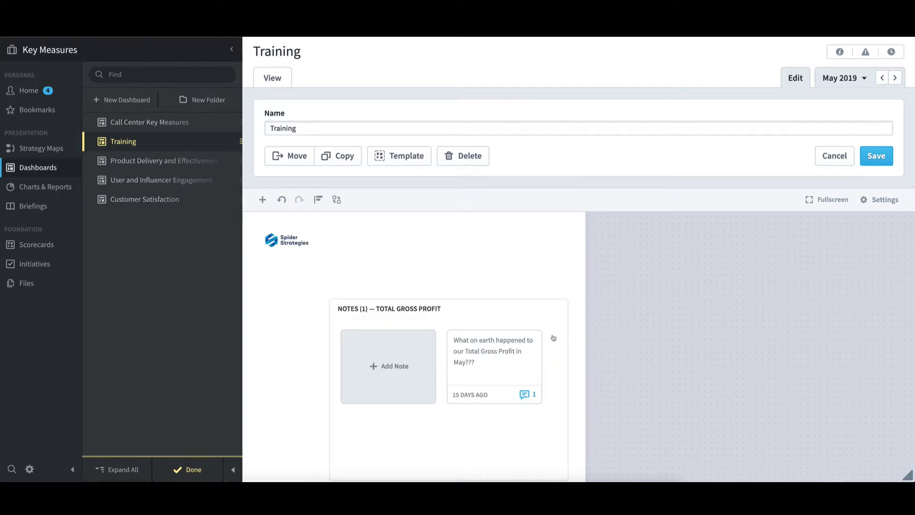
left_click_drag(553, 337, 520, 313)
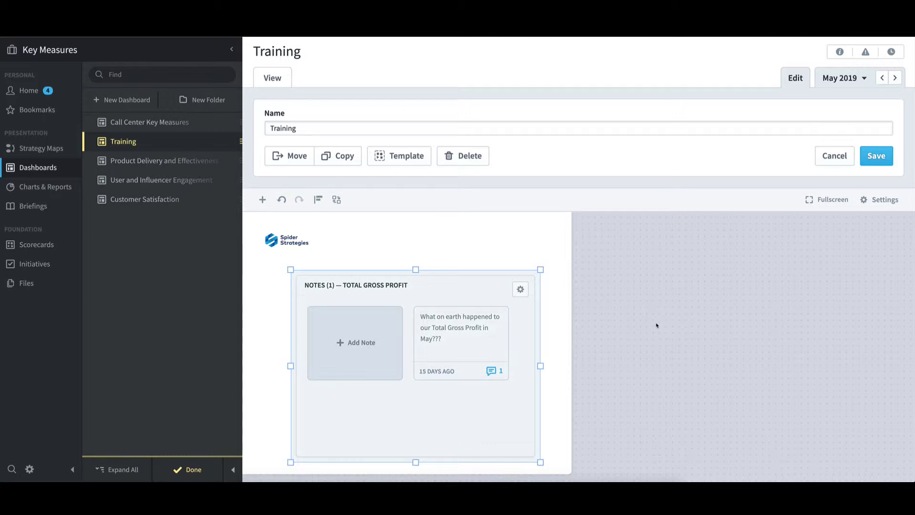
- Duplicate the Total Gross Profit notes widget and place the copy directly to the right of the original
left_click(521, 291)
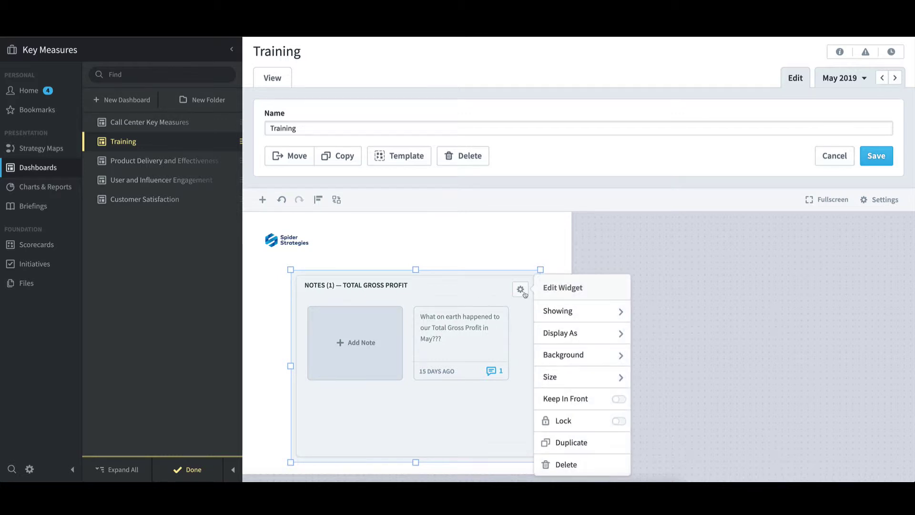
left_click(583, 443)
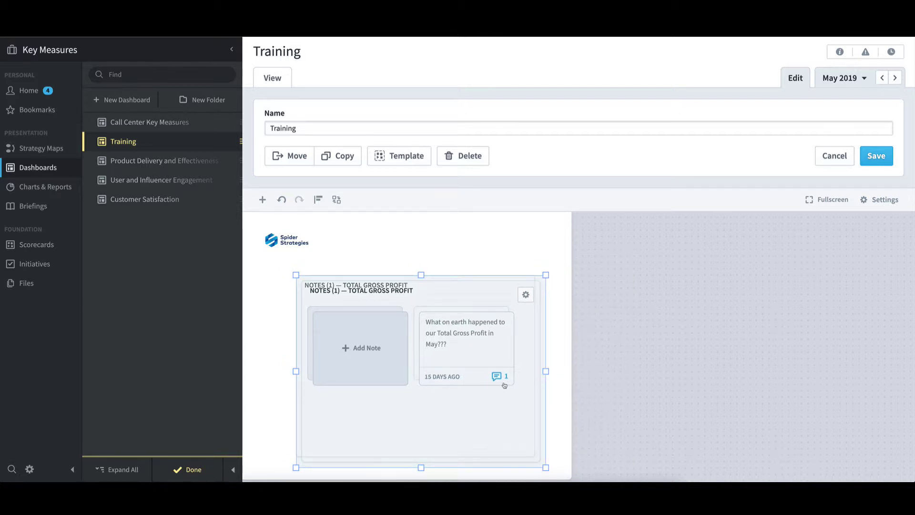
left_click_drag(504, 386, 757, 381)
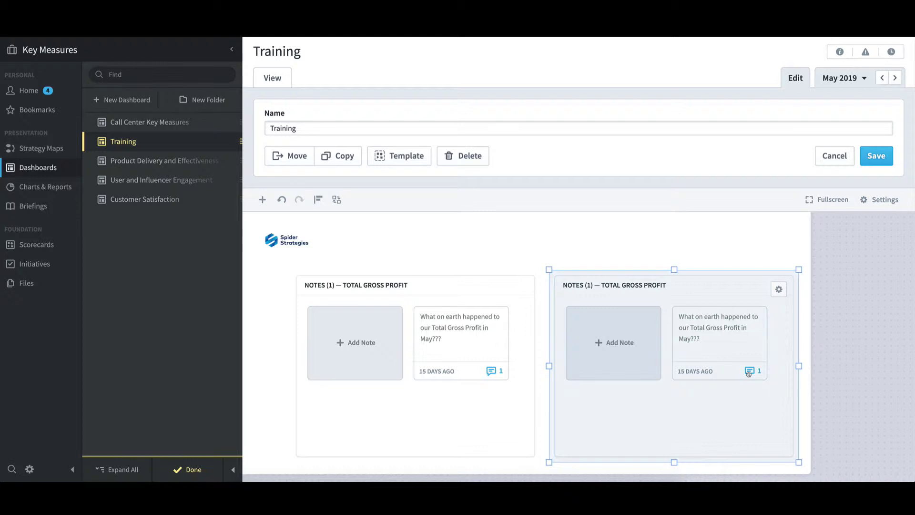
- Set the duplicated notes widget to display as Full notes, and deselect it
left_click(779, 291)
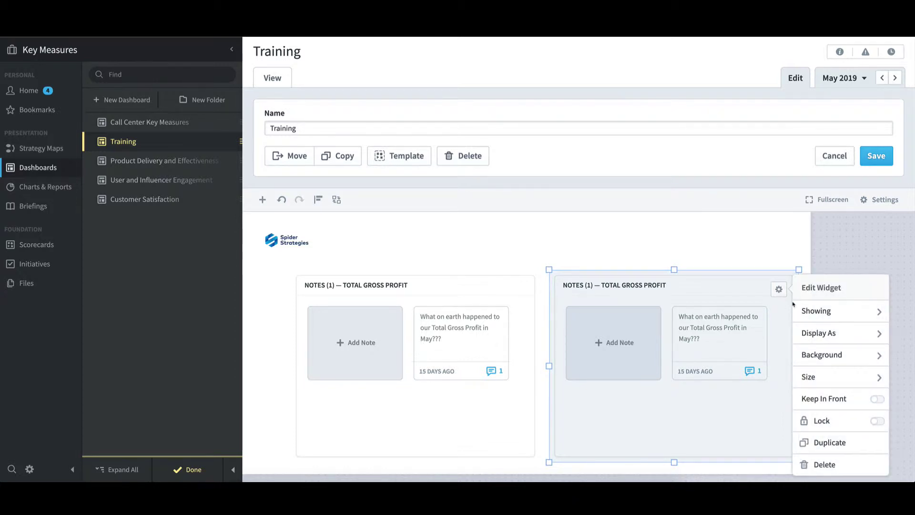
left_click(847, 336)
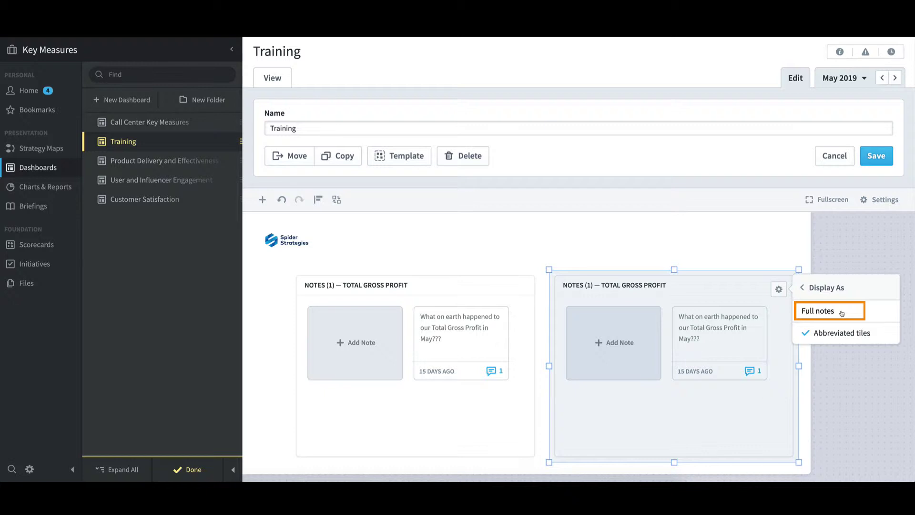
left_click(843, 312)
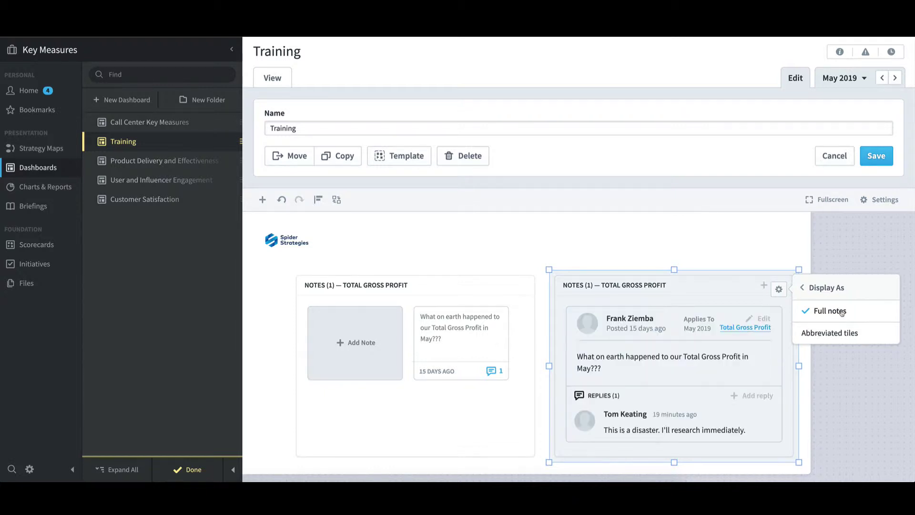
left_click(736, 252)
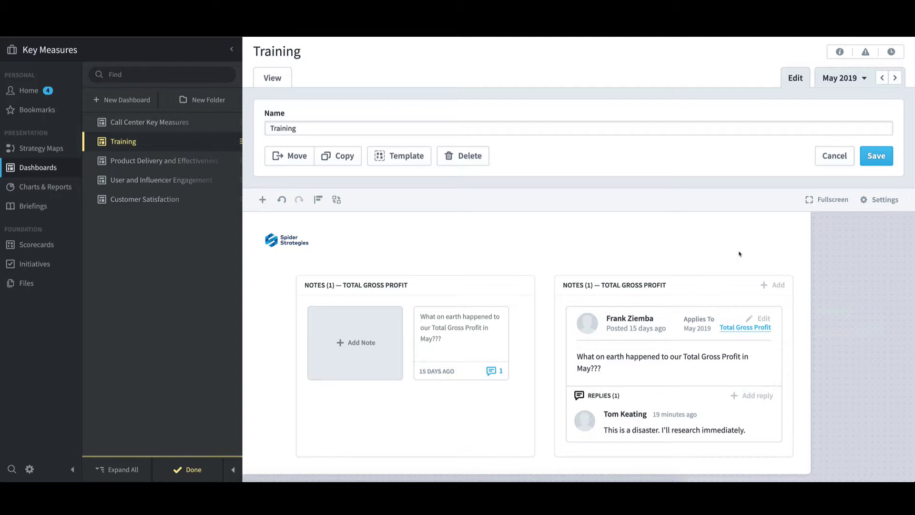
- Delete both Total Gross Profit notes widgets from the dashboard
left_click(401, 292)
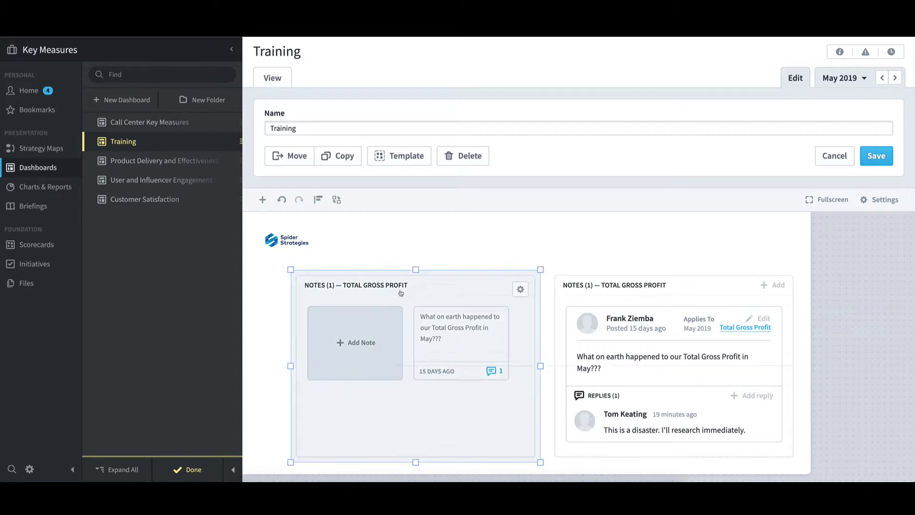
key("Delete")
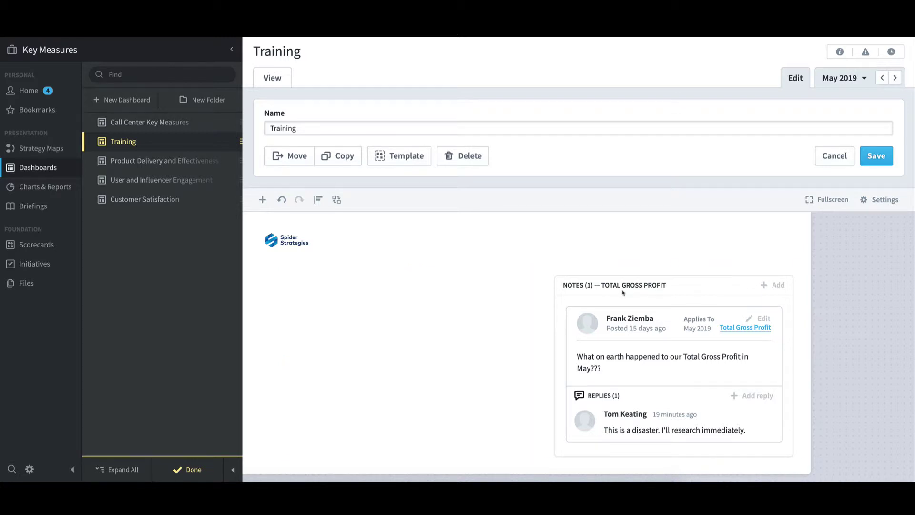
left_click(623, 293)
key("Delete")
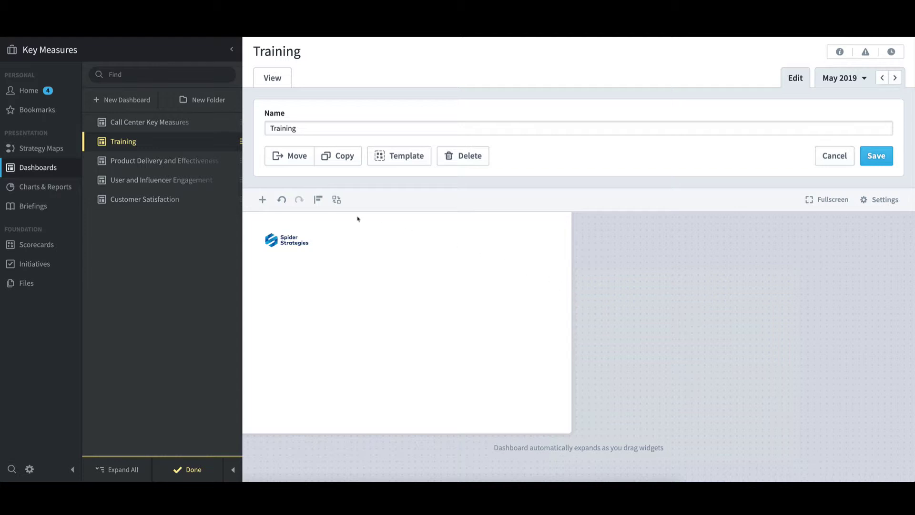
- Add Speedometer widgets for Goal/Red Flag and 3 Color from the Demo scorecard's Examples > Scoring Types branch
left_click(265, 204)
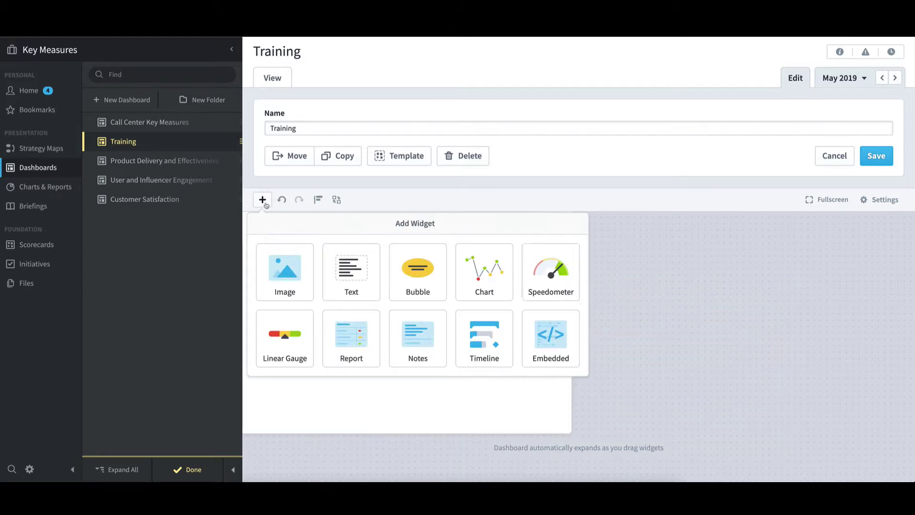
left_click(559, 271)
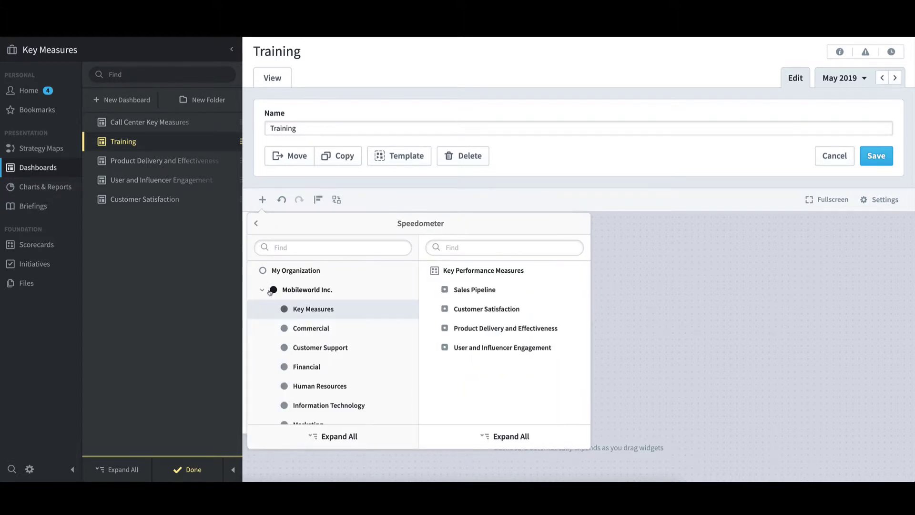
left_click(261, 292)
left_click(287, 310)
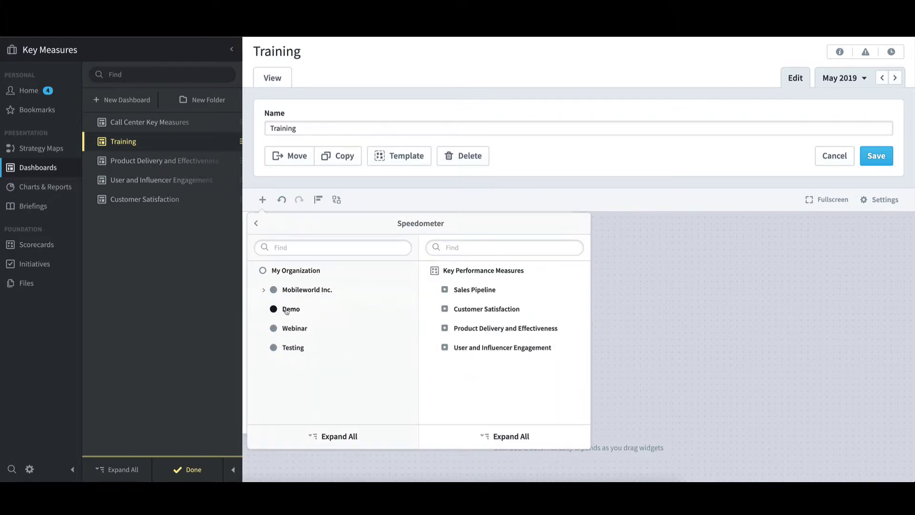
left_click(287, 310)
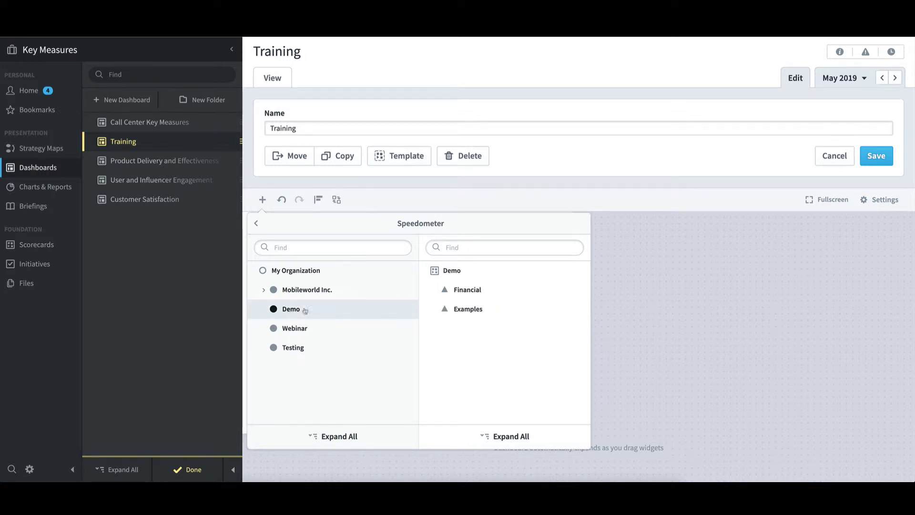
left_click(436, 310)
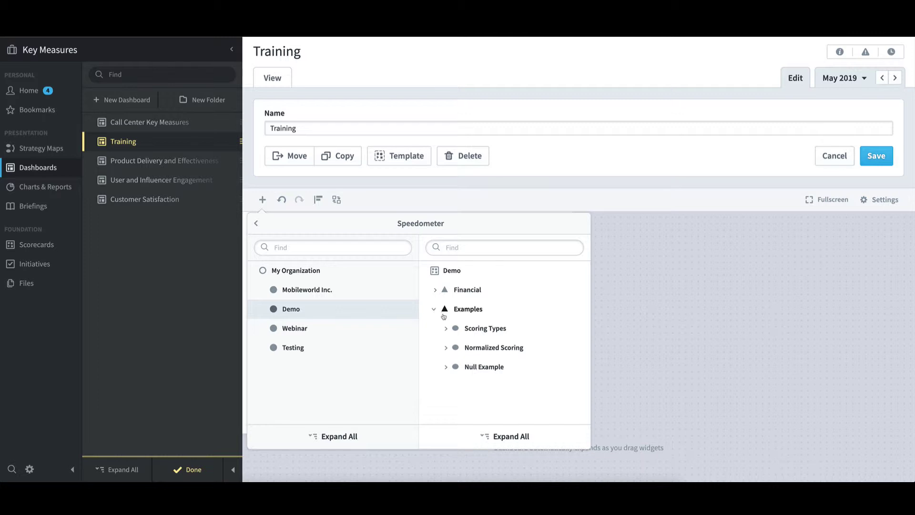
left_click(445, 329)
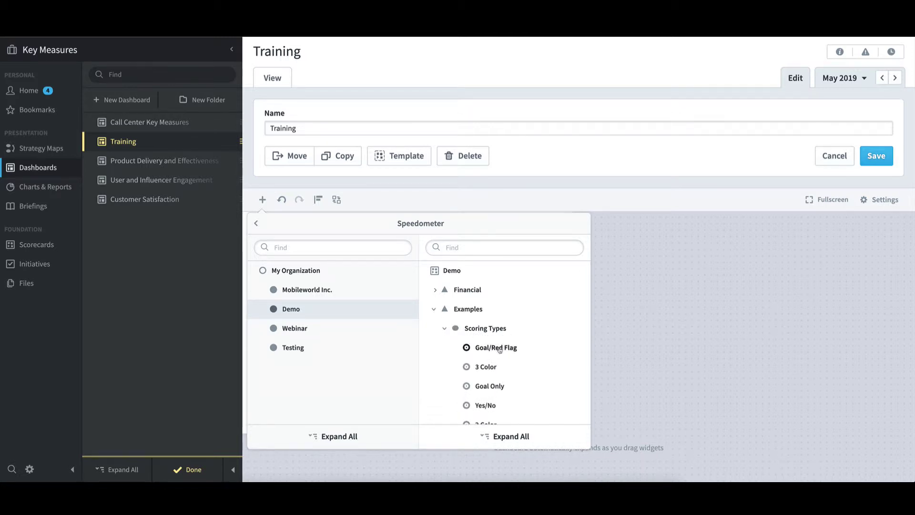
mouse_move(535, 351)
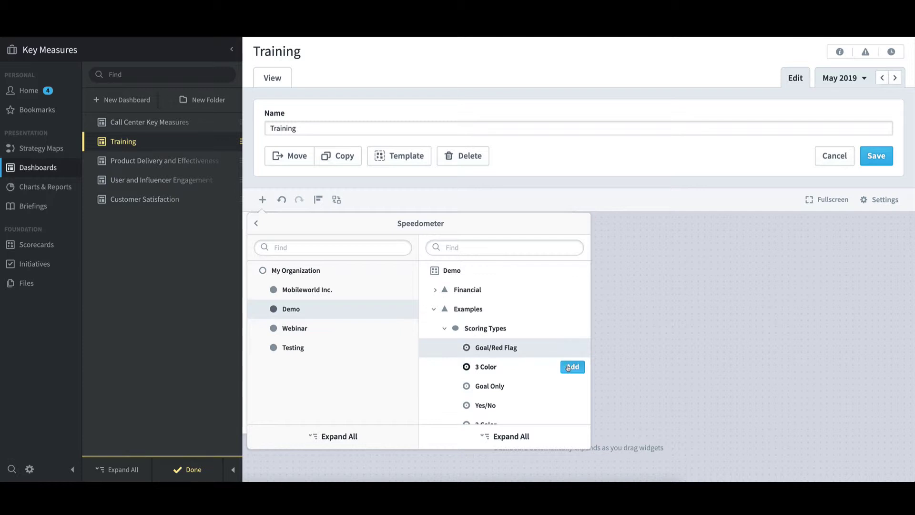
left_click(576, 366)
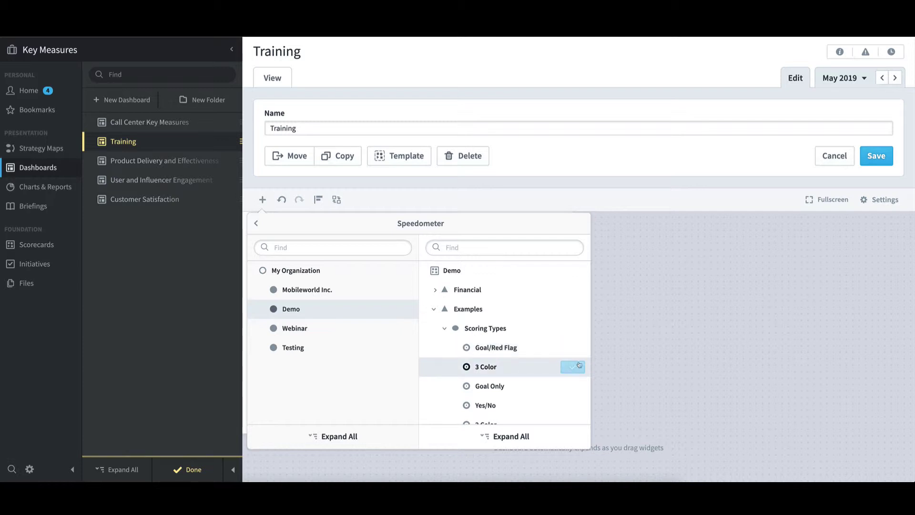
left_click(245, 230)
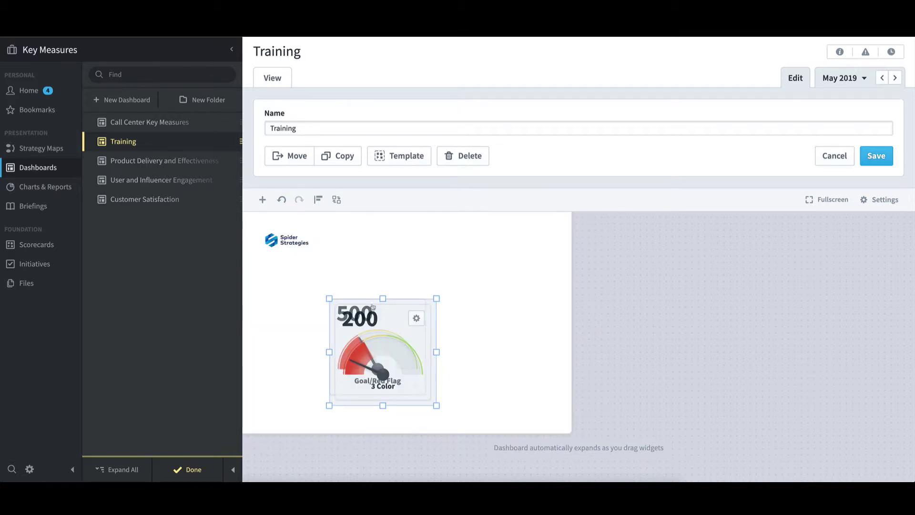
- Arrange the two speedometers side by side below the logo, with Goal/Red Flag to the left of 3 Color, and deselect them
left_click_drag(406, 324, 555, 315)
left_click(362, 322)
left_click_drag(363, 322, 342, 317)
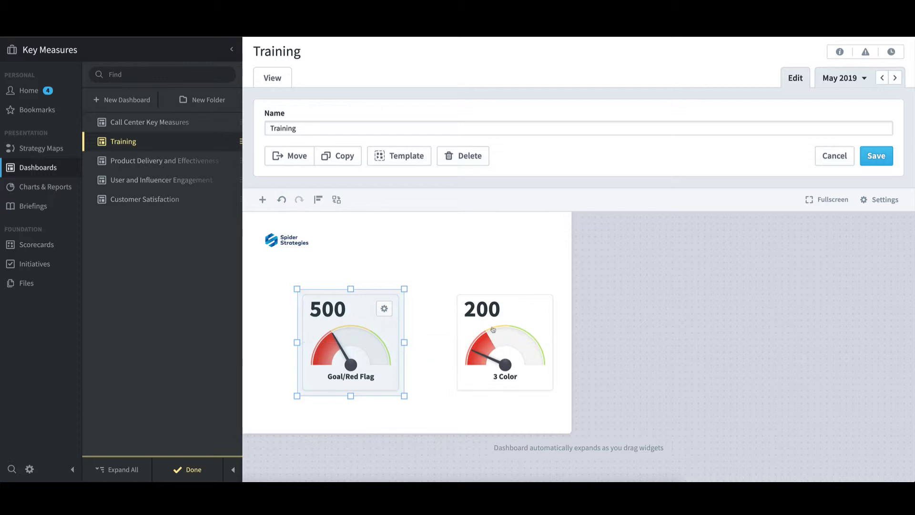
left_click_drag(493, 327, 477, 326)
left_click(360, 397)
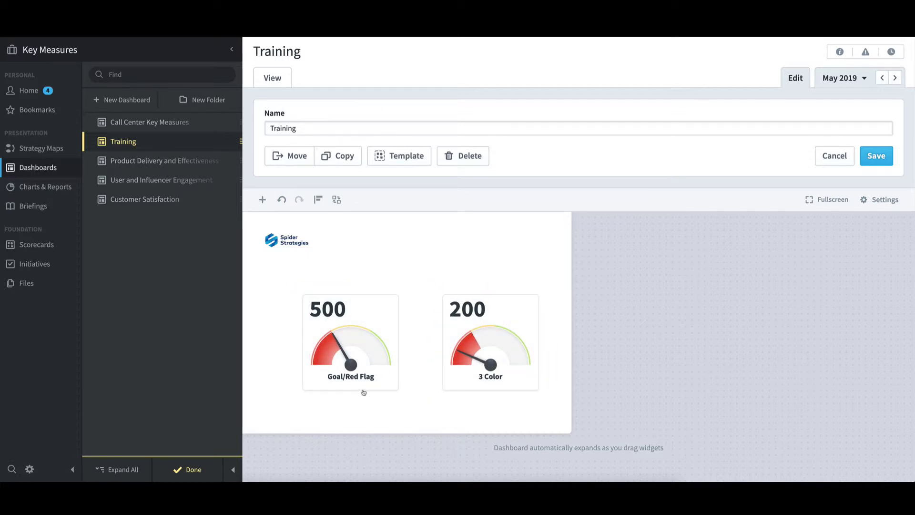
- Turn on the Thresholds display for the Goal/Red Flag speedometer and close its settings
left_click(366, 355)
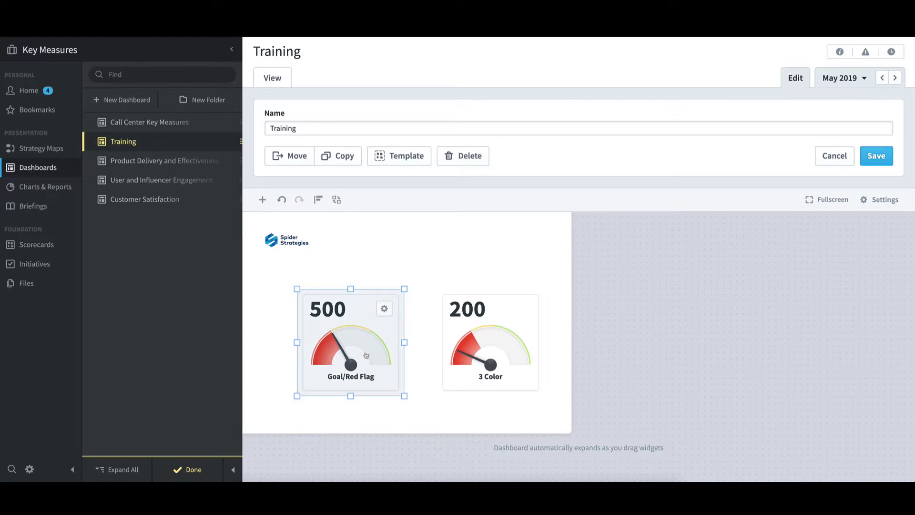
left_click(388, 314)
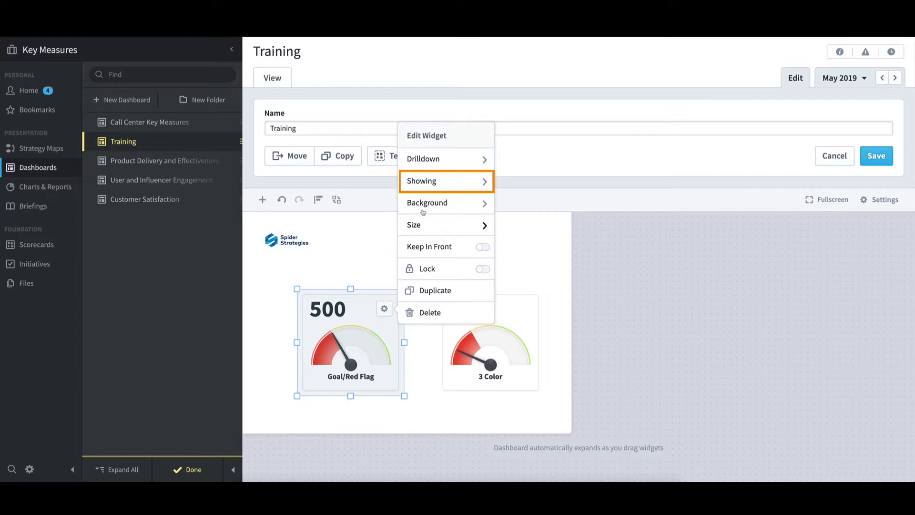
left_click(443, 186)
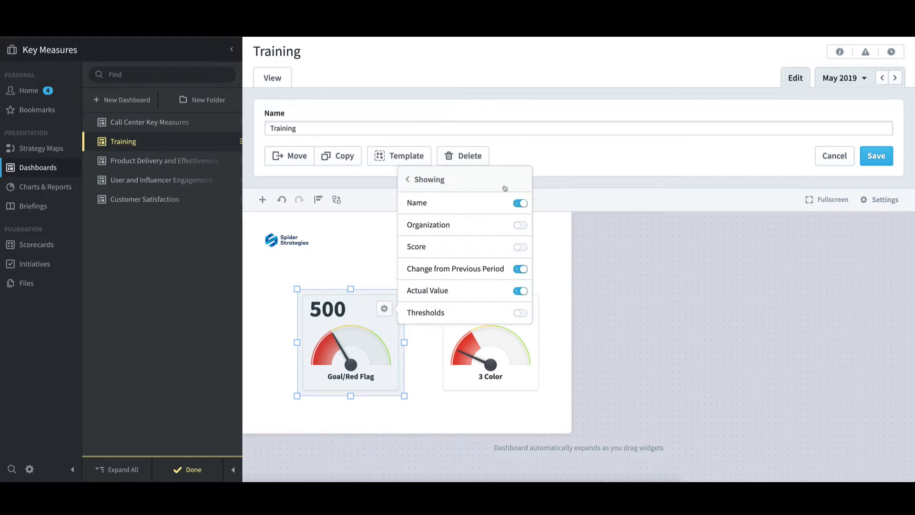
left_click(520, 313)
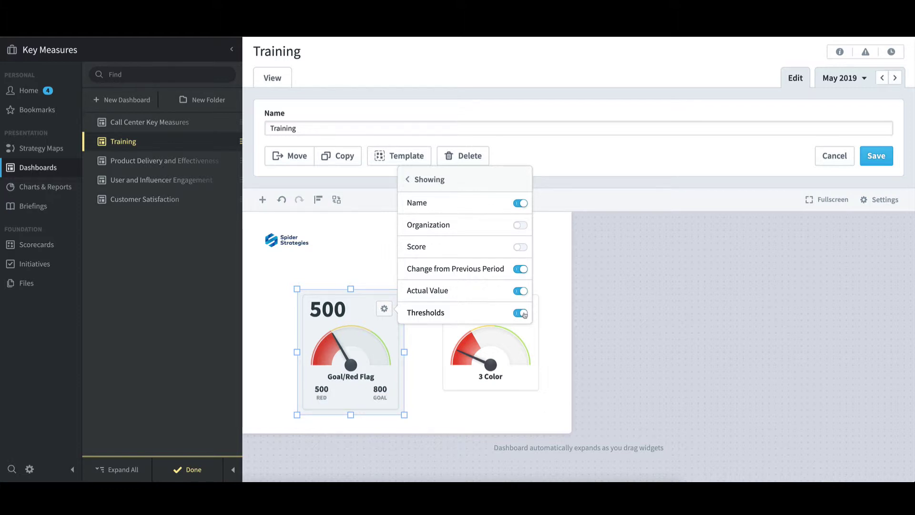
left_click(551, 315)
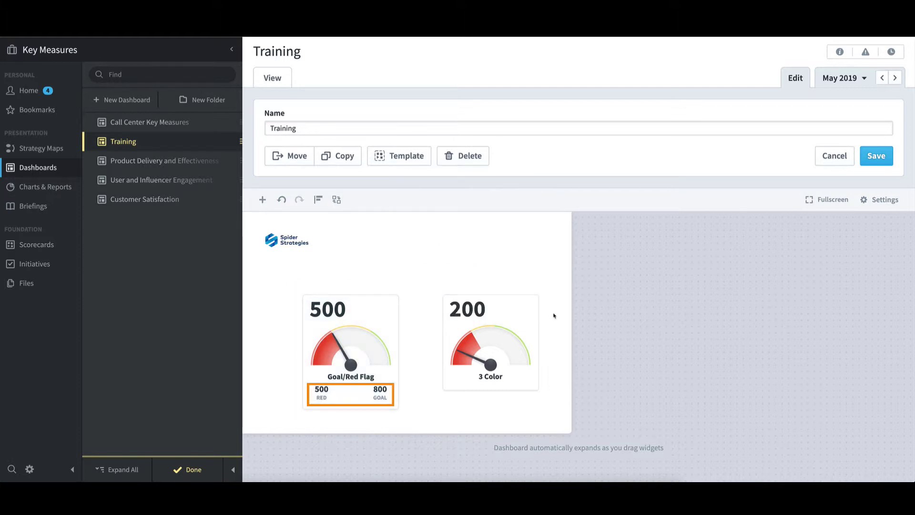
- Set the 3 Color speedometer to show Best/Worst thresholds, and deselect it
left_click(527, 318)
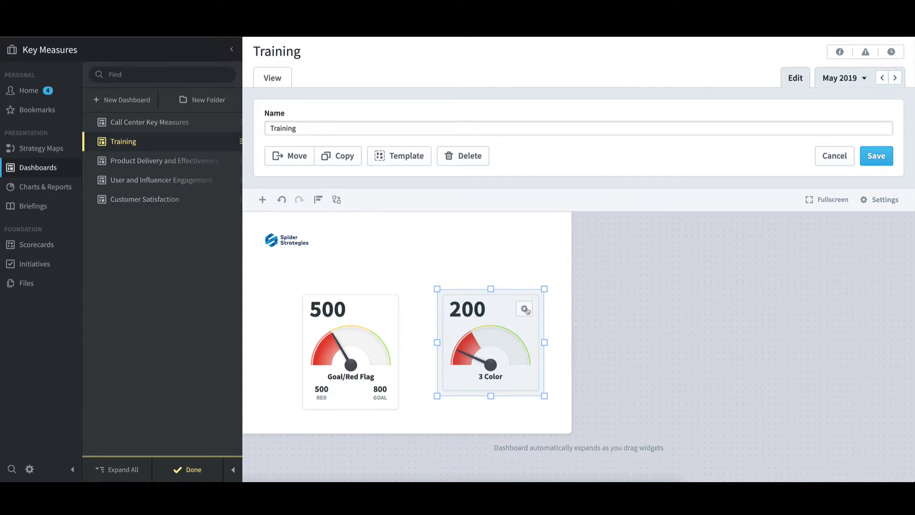
left_click(527, 310)
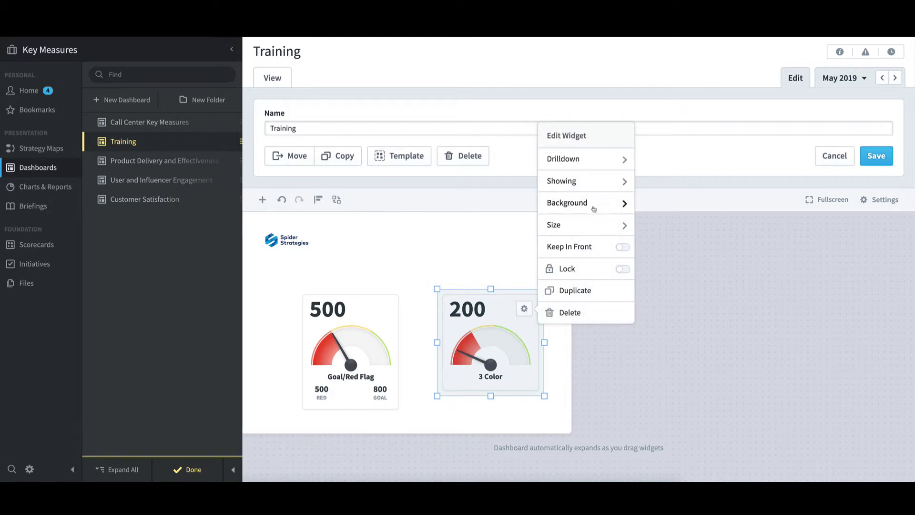
left_click(584, 184)
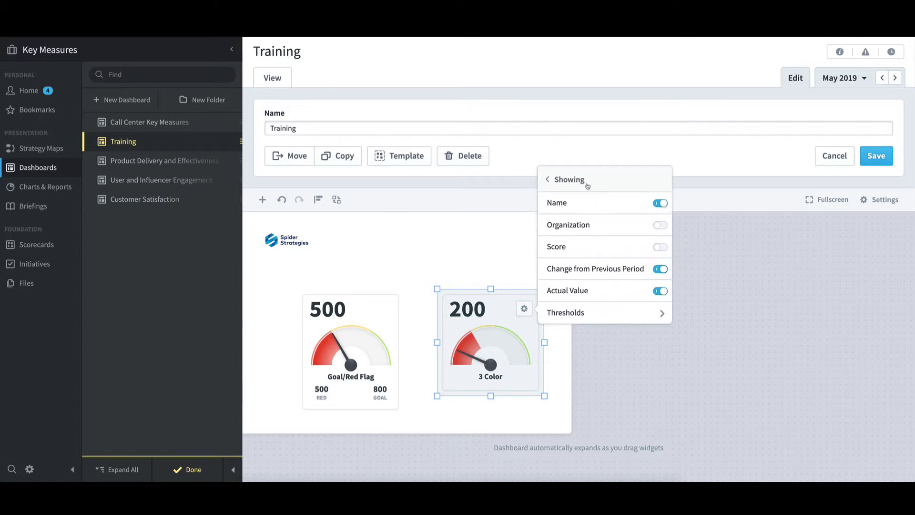
left_click(611, 315)
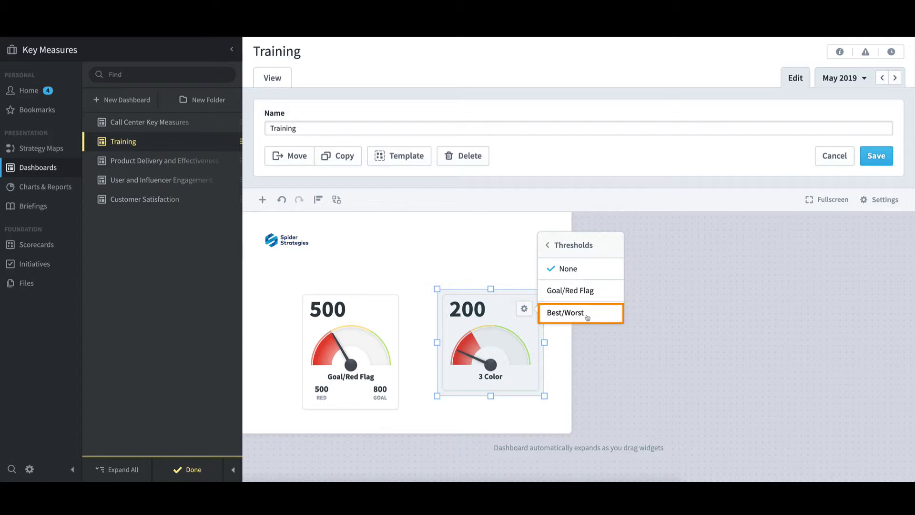
left_click(587, 317)
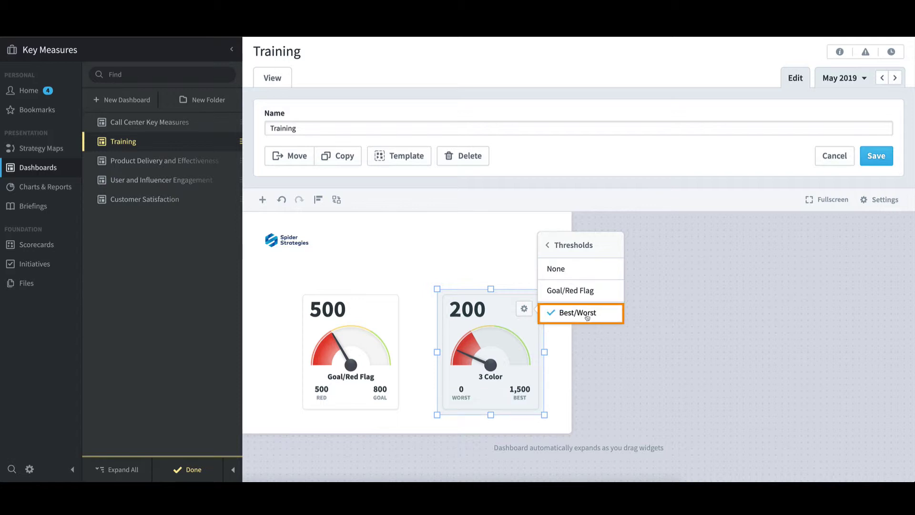
left_click(499, 269)
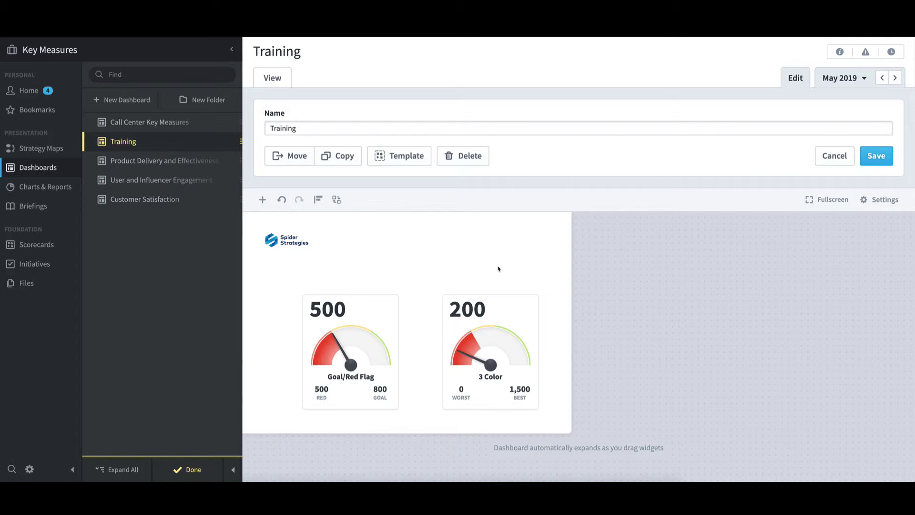
- Delete the Goal/Red Flag and 3 Color speedometers from the dashboard
left_click(381, 317)
key("Delete")
left_click(457, 312)
key("Delete")
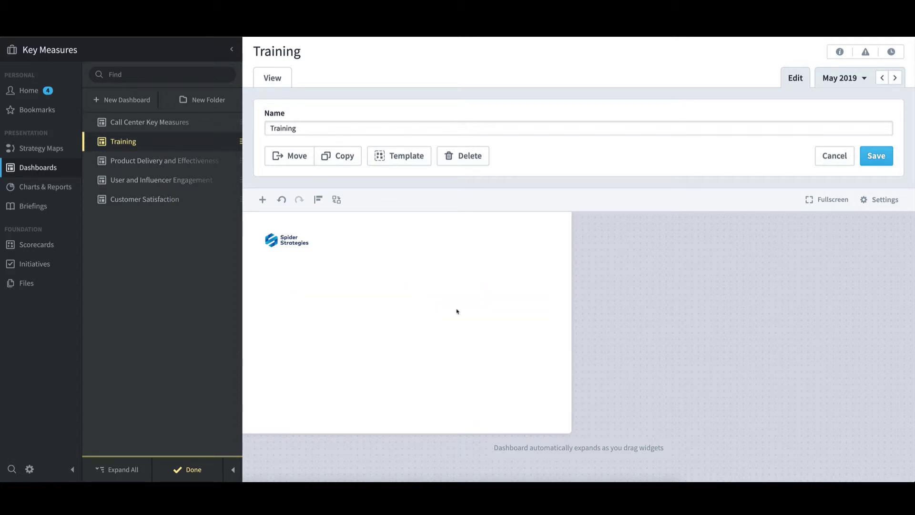
- Add a scorecard item Chart widget for Customer Churn from Customer Support's Customer Satisfaction branch, and move it closer to the logo
left_click(262, 200)
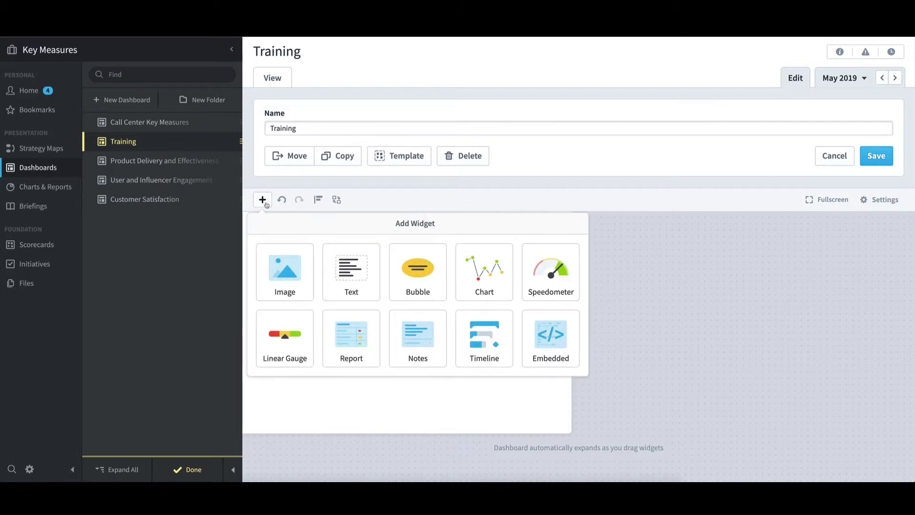
left_click(488, 274)
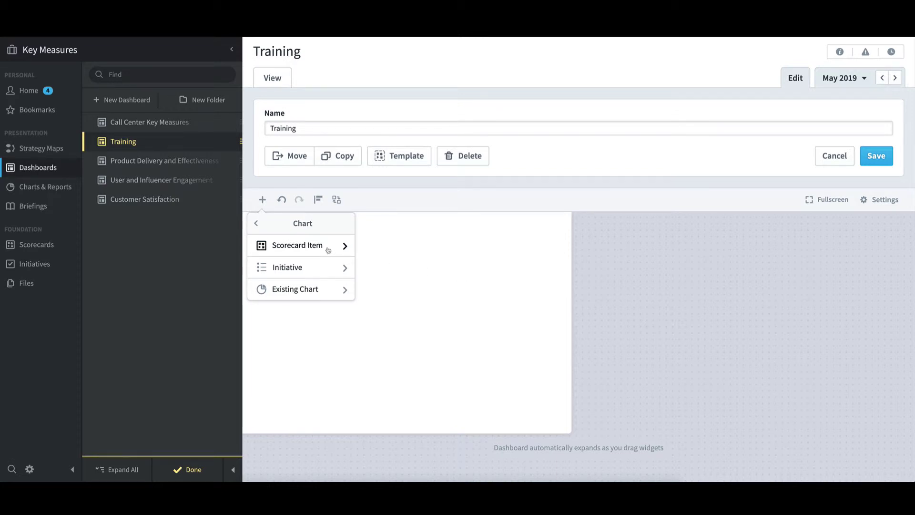
left_click(328, 248)
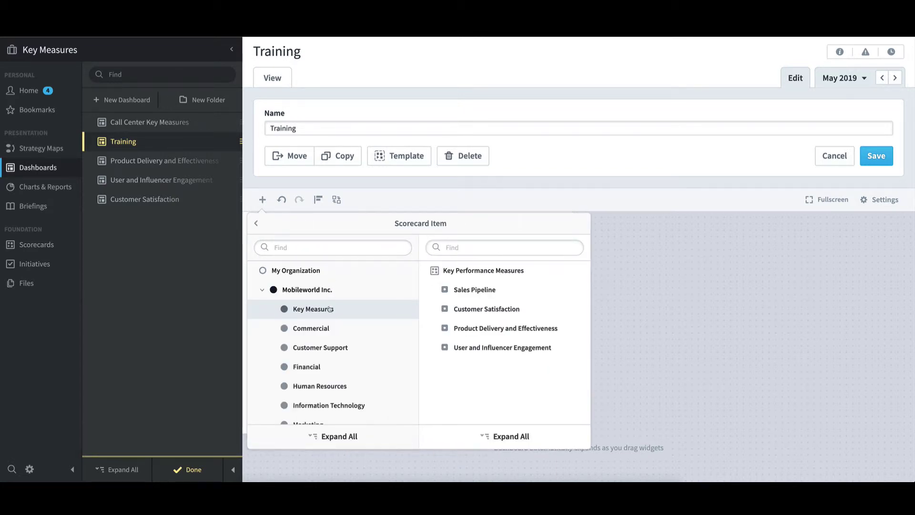
left_click(329, 349)
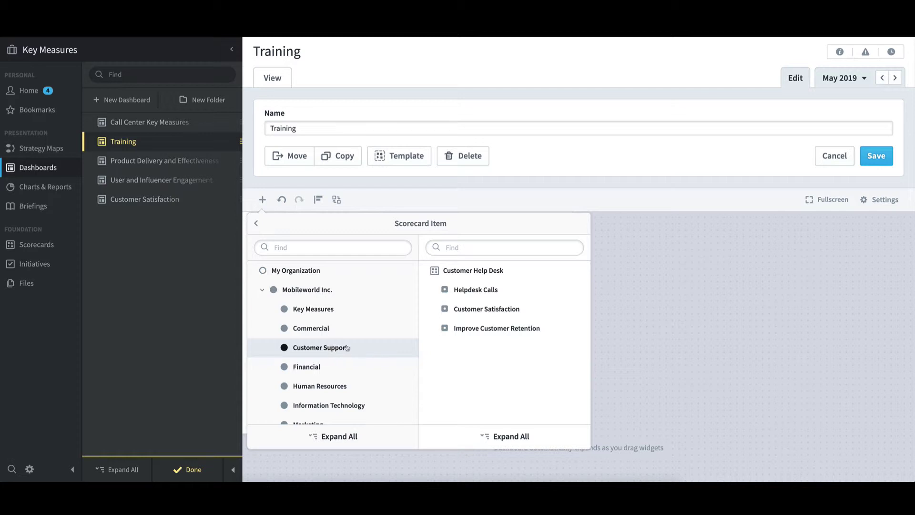
left_click(435, 310)
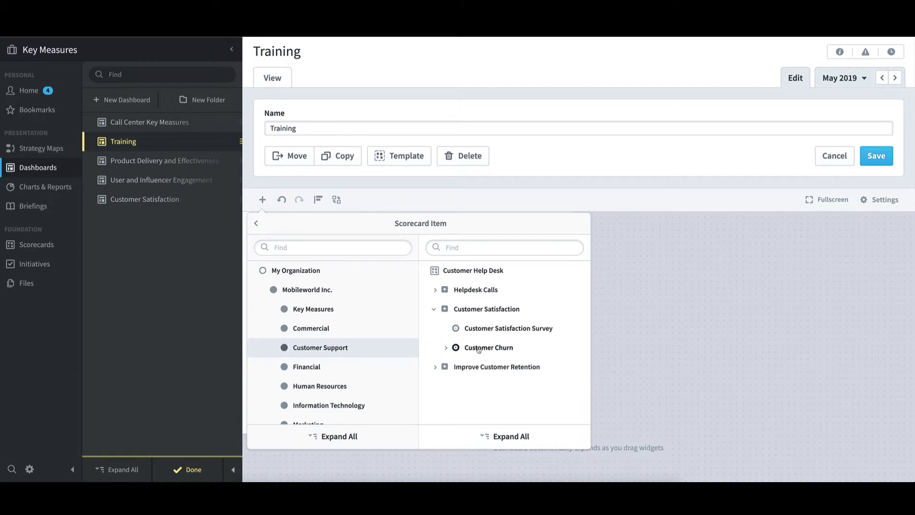
left_click(479, 349)
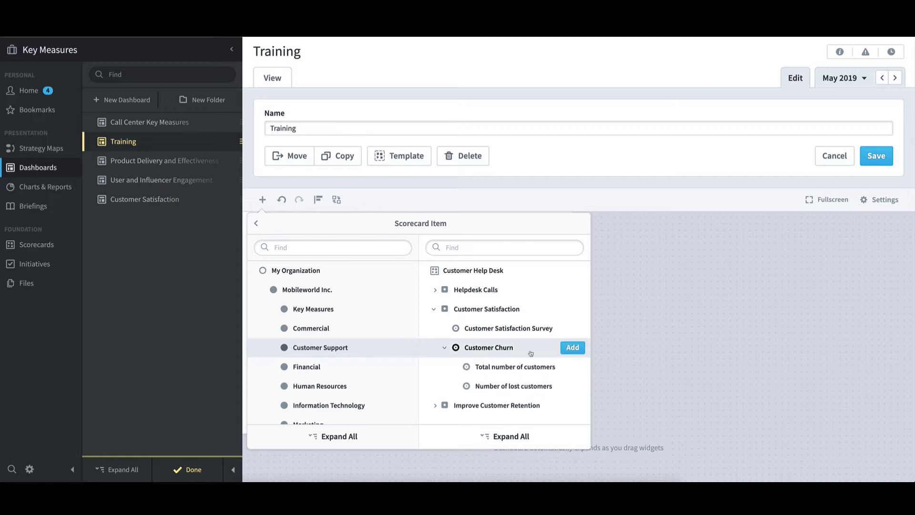
left_click(572, 348)
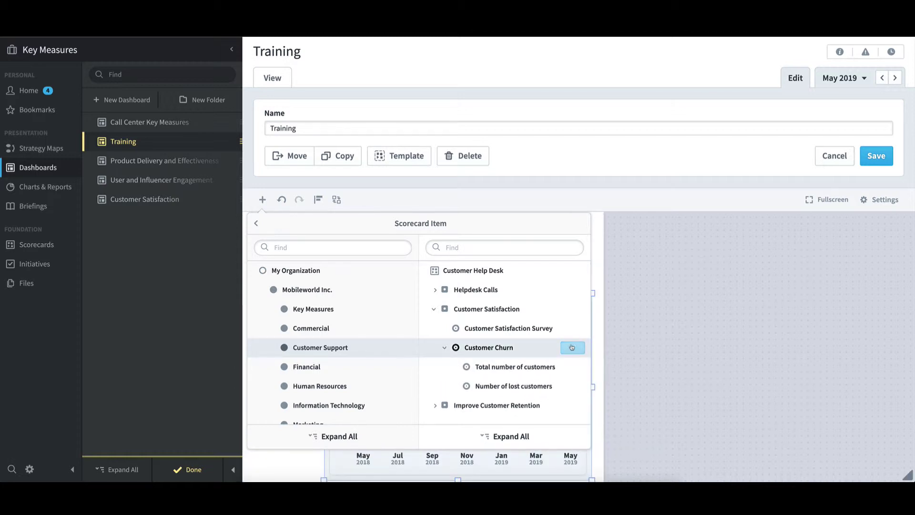
left_click(540, 458)
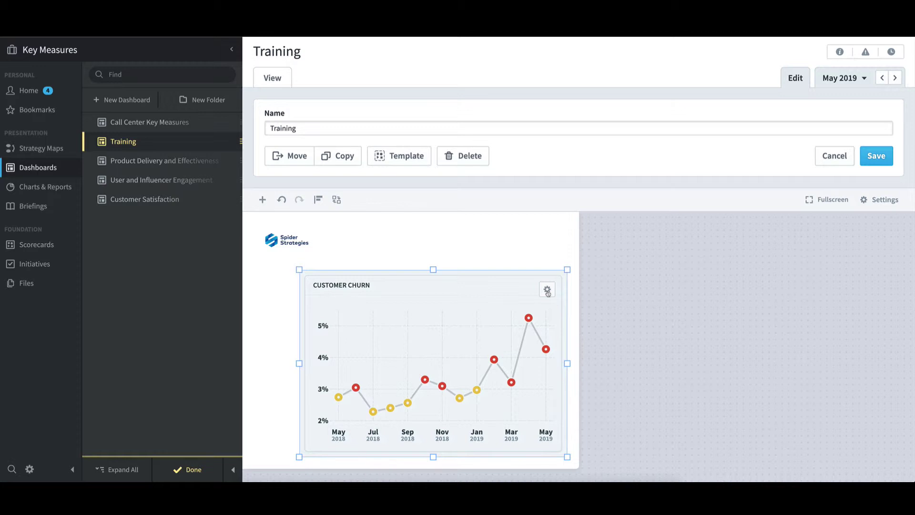
- Show the Customer Churn background thresholds on the Customer Churn chart and save the Training dashboard
left_click(547, 291)
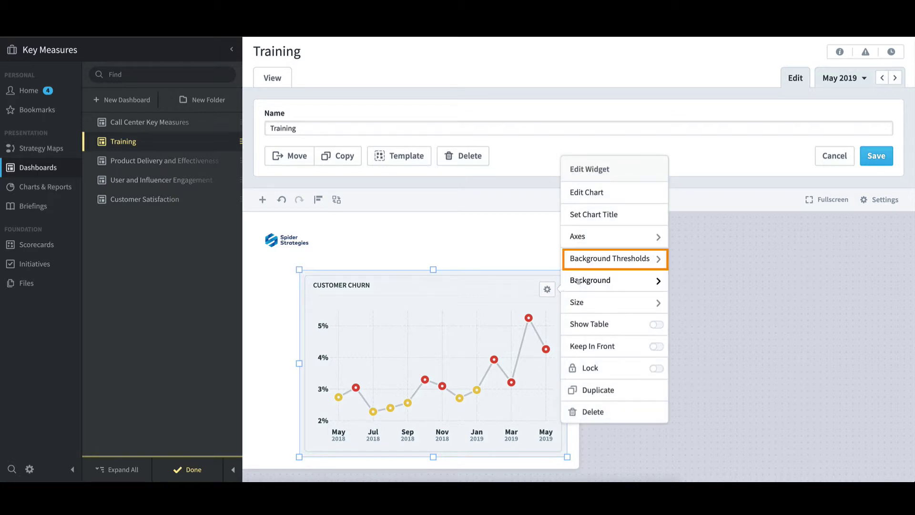
left_click(623, 262)
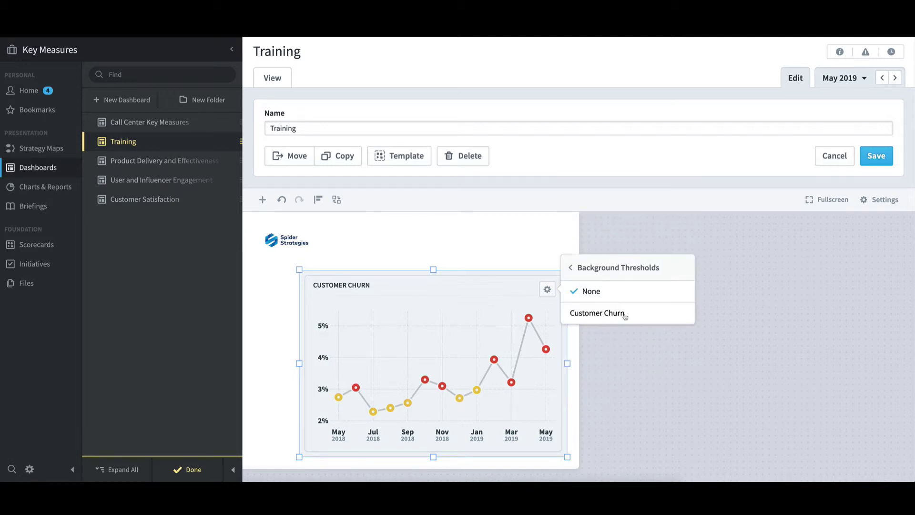
left_click(624, 317)
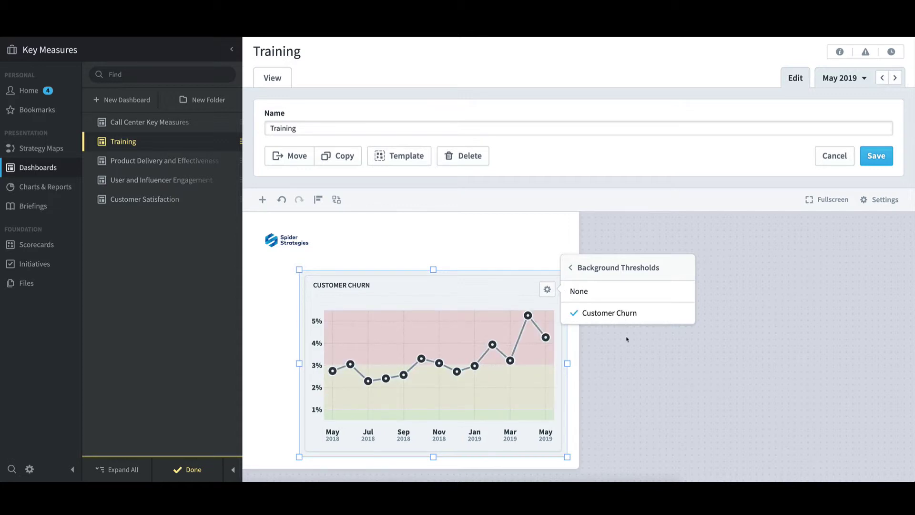
left_click(626, 337)
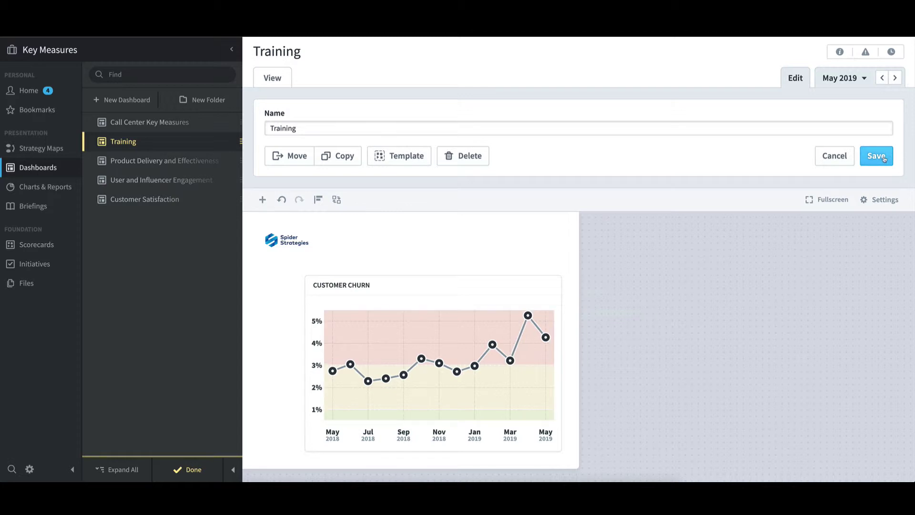
left_click(884, 159)
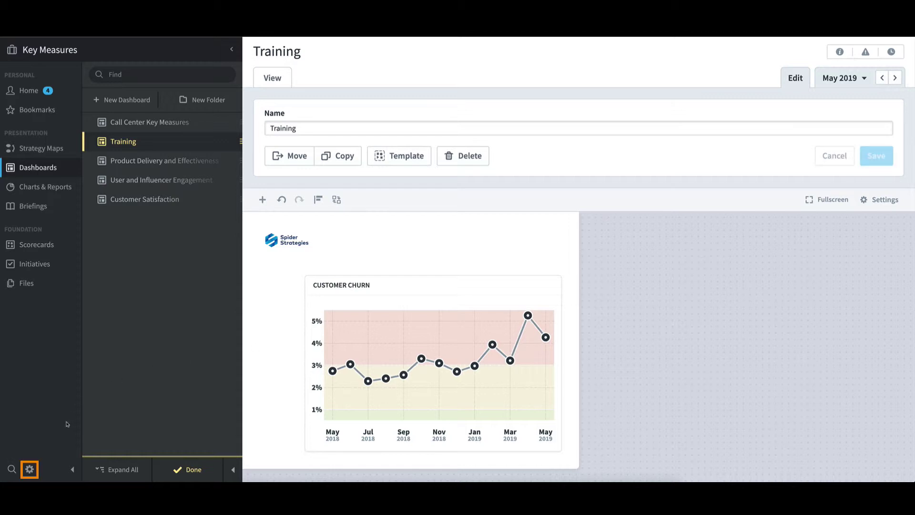
- In the Application Administration settings, set Show Darker Colors For Chart Background Thresholds to Yes and save
left_click(30, 470)
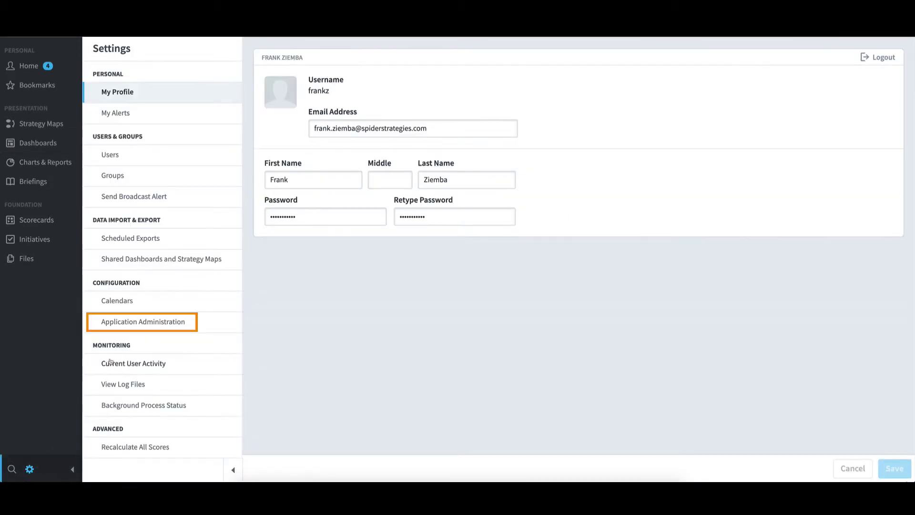
left_click(156, 327)
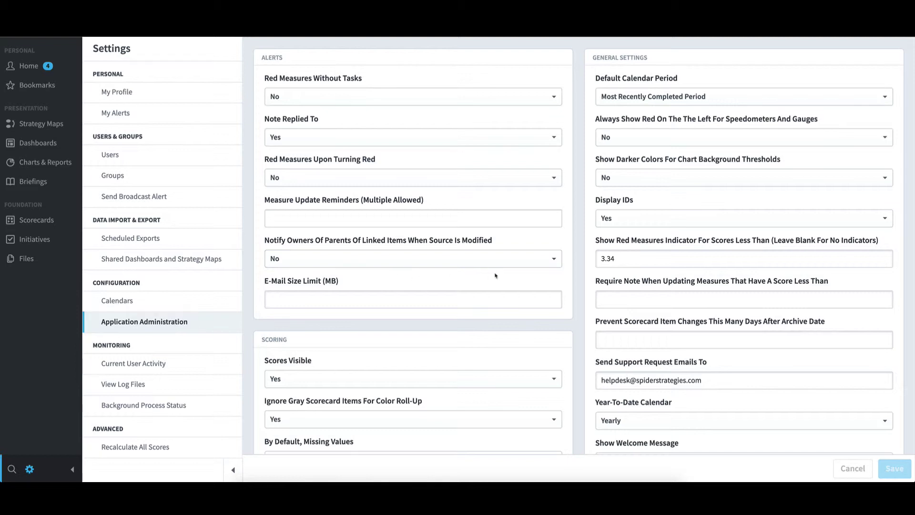
left_click(696, 176)
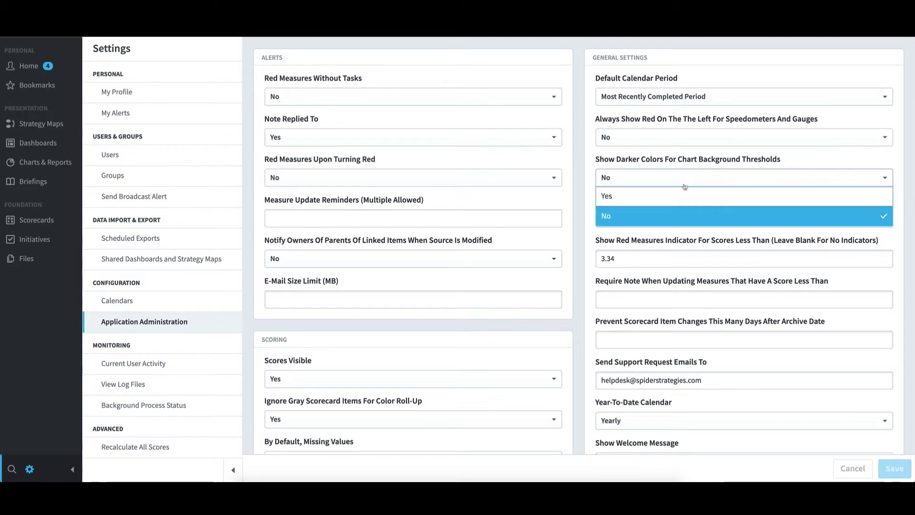
left_click(695, 195)
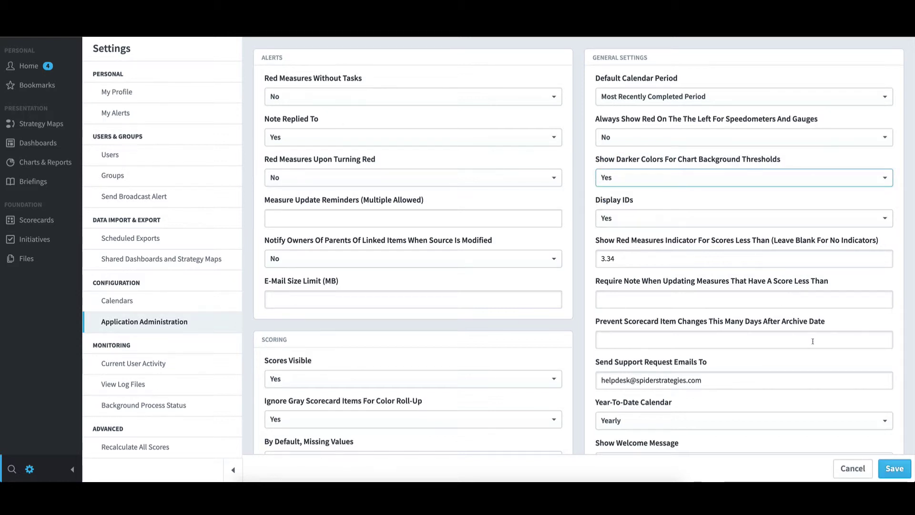
left_click(903, 474)
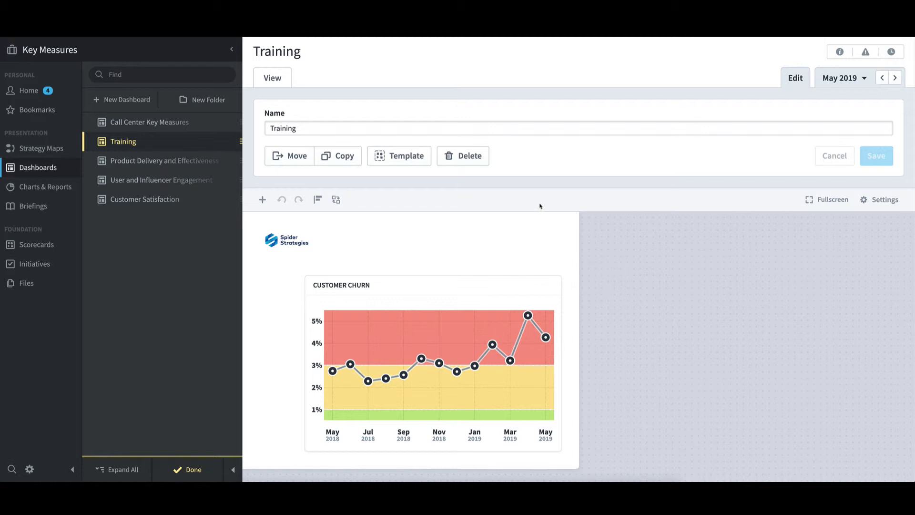
- Delete the Training dashboard and leave dashboard editing mode
left_click(479, 161)
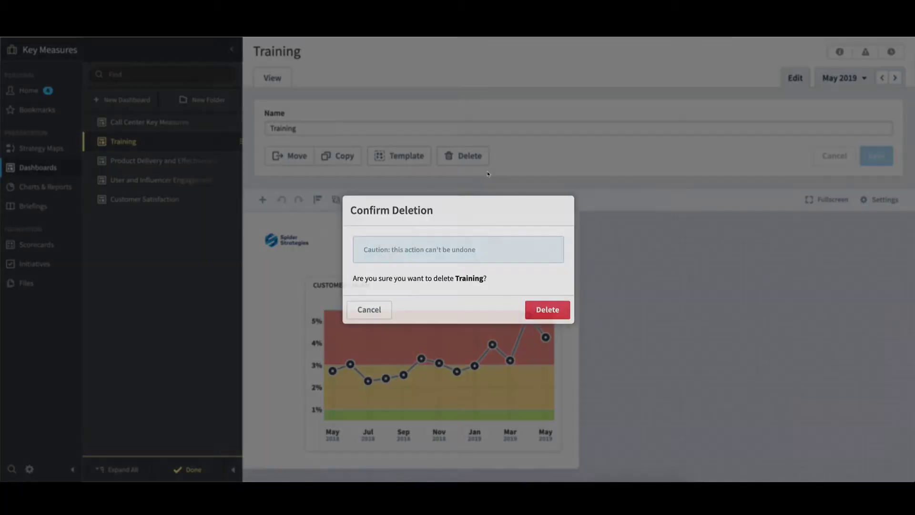
left_click(558, 315)
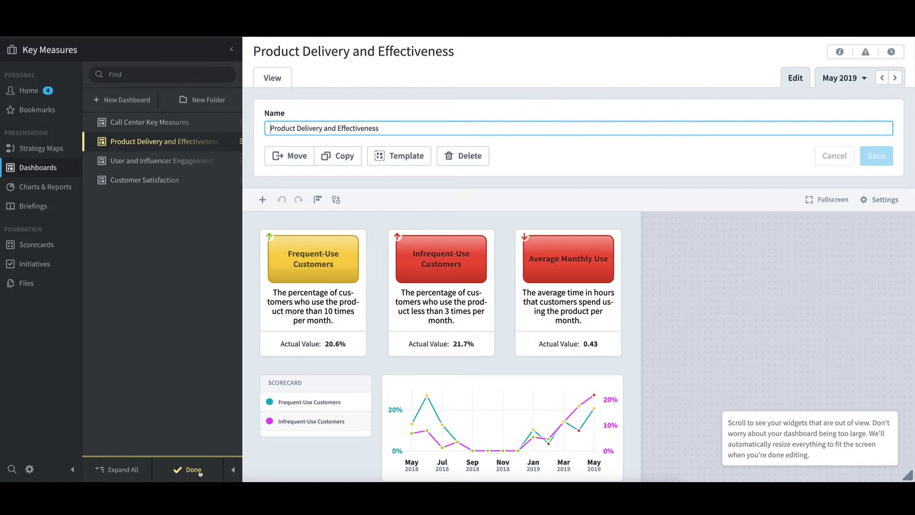
left_click(200, 472)
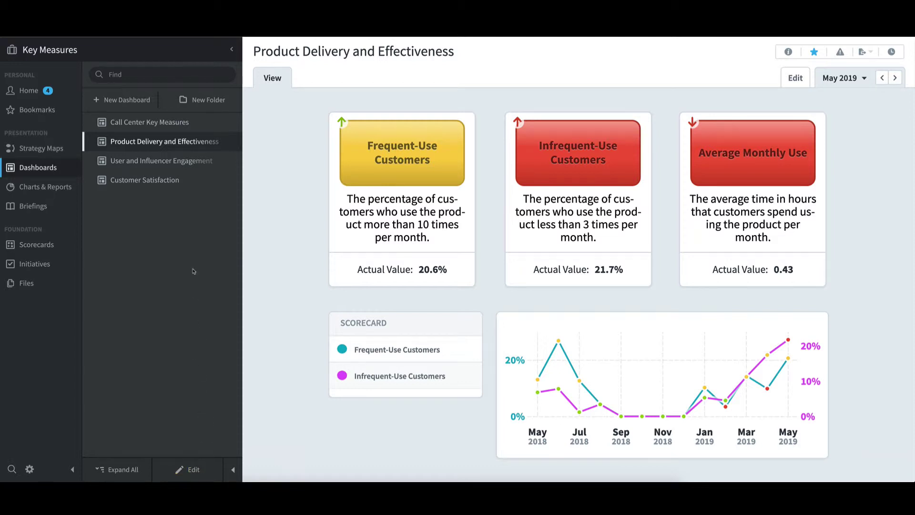
- Review the Call Center Key Measures, Product Delivery and Effectiveness, User and Influencer Engagement, and Customer Satisfaction dashboards
left_click(167, 126)
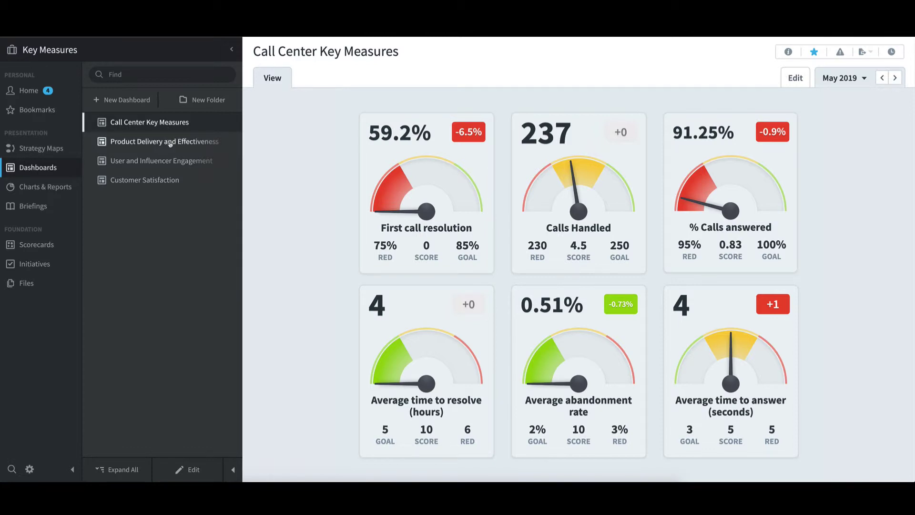
left_click(169, 142)
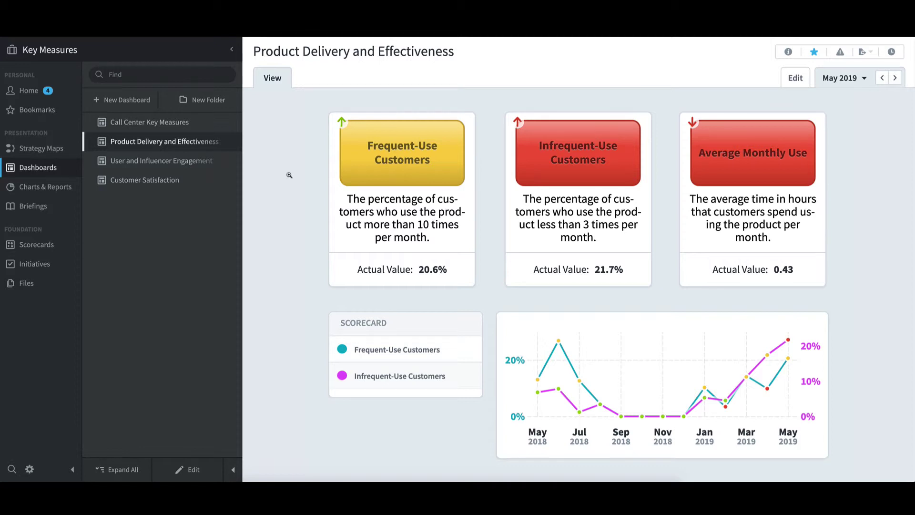
left_click(154, 163)
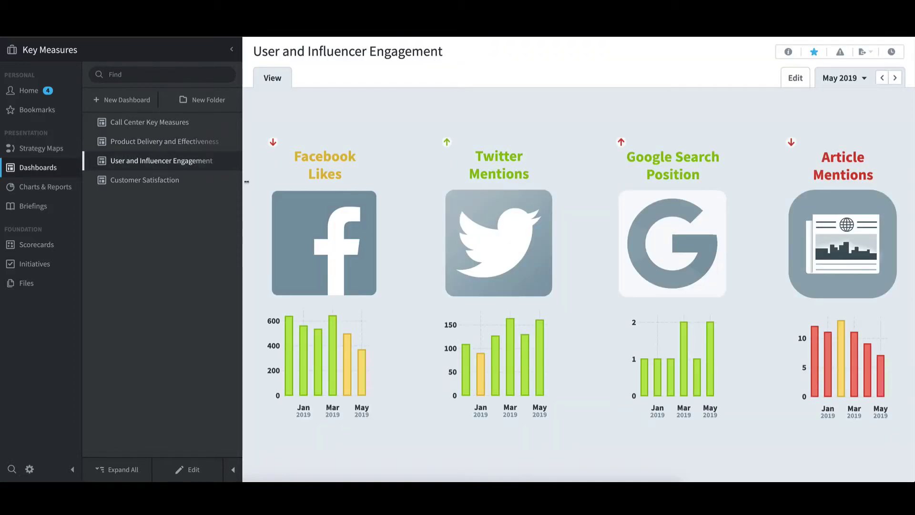
left_click(175, 182)
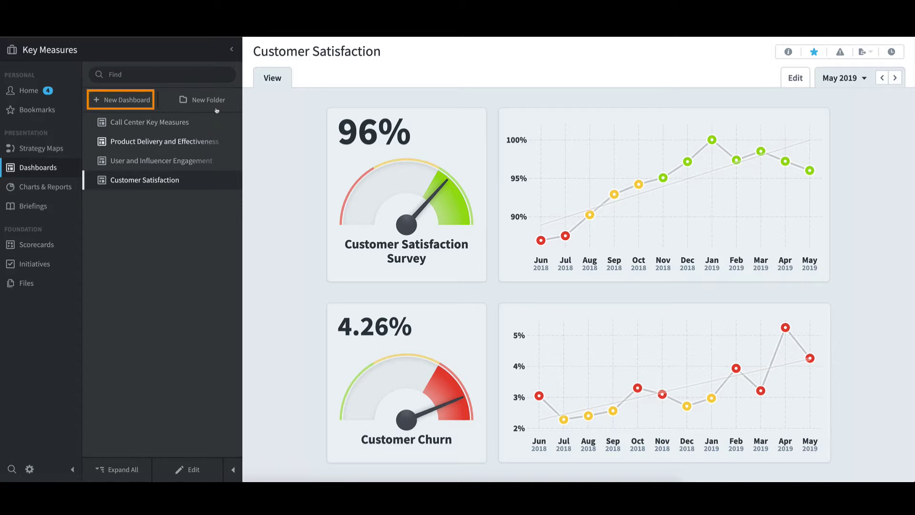
- Create a dashboard named NEW Call Center and switch its editor to fullscreen
left_click(144, 102)
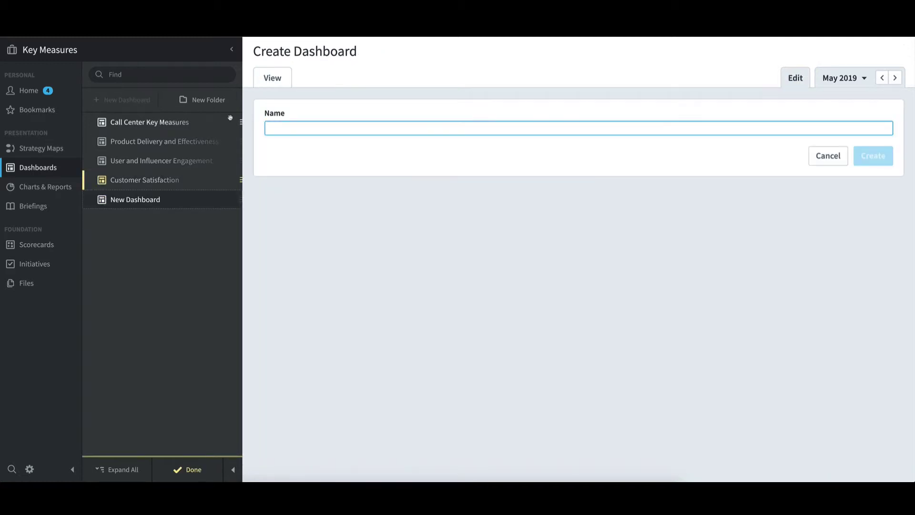
type("NEW")
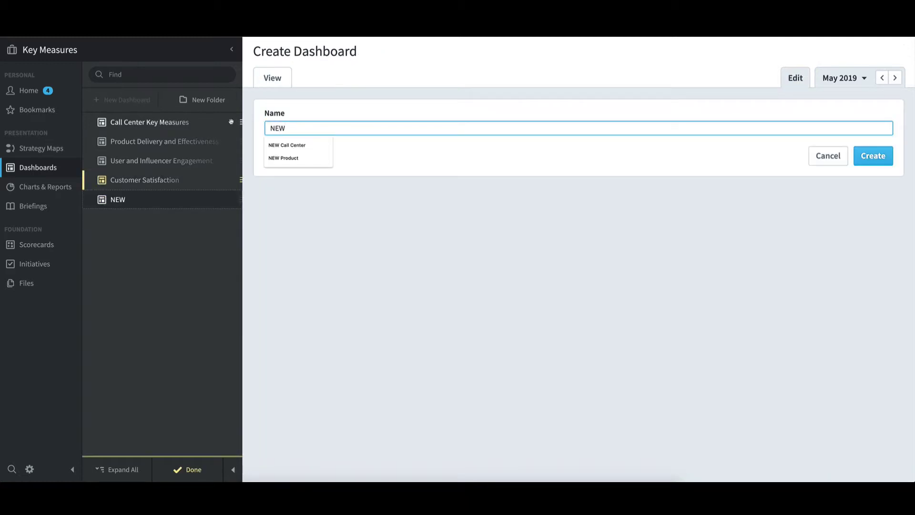
key("Down")
key("Return")
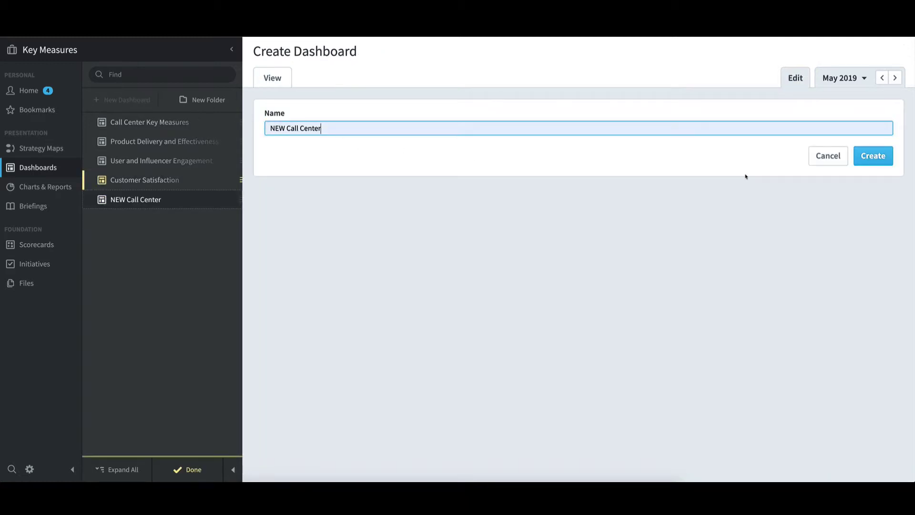
left_click(867, 163)
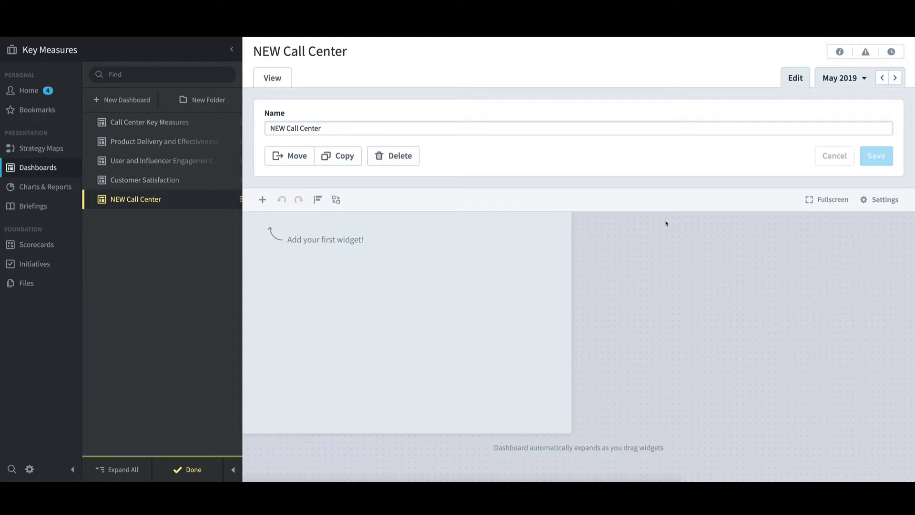
left_click(819, 201)
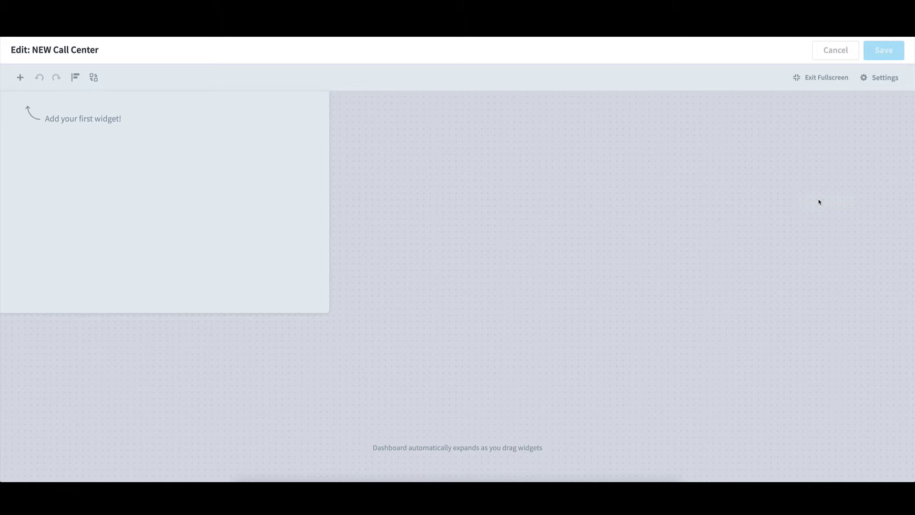
- Add a Speedometer widget for Calls Handled from the Helpdesk Calls branch of Customer Support
left_click(21, 78)
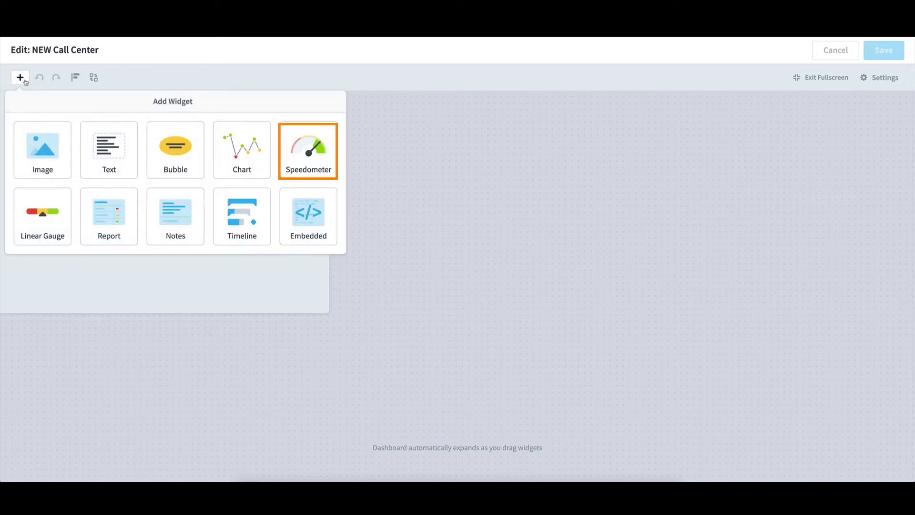
left_click(317, 155)
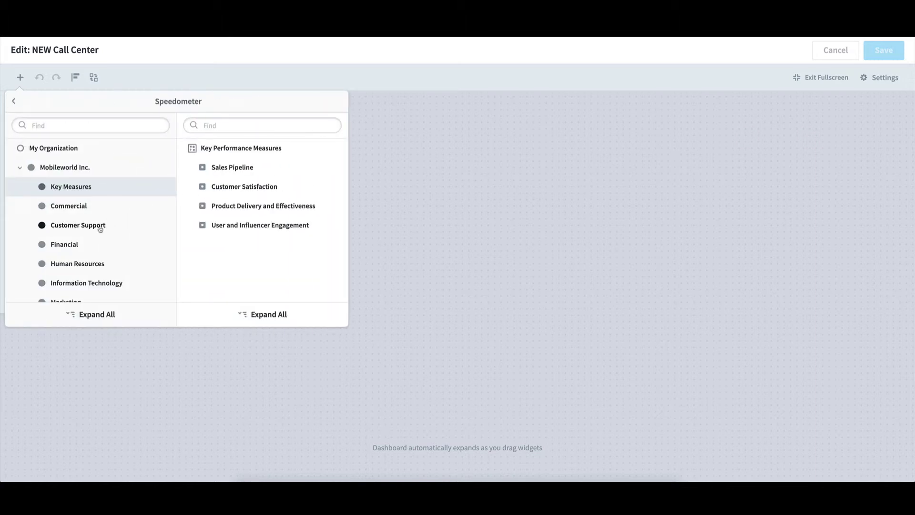
left_click(100, 229)
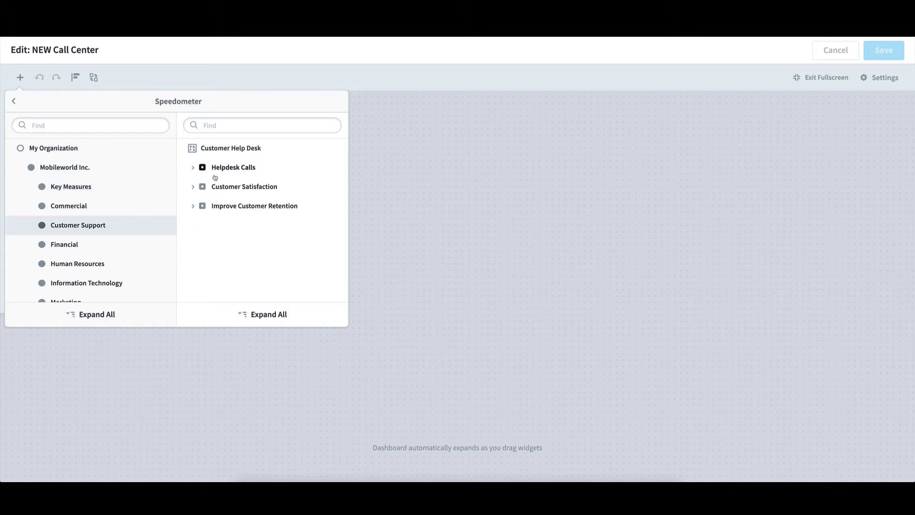
left_click(193, 168)
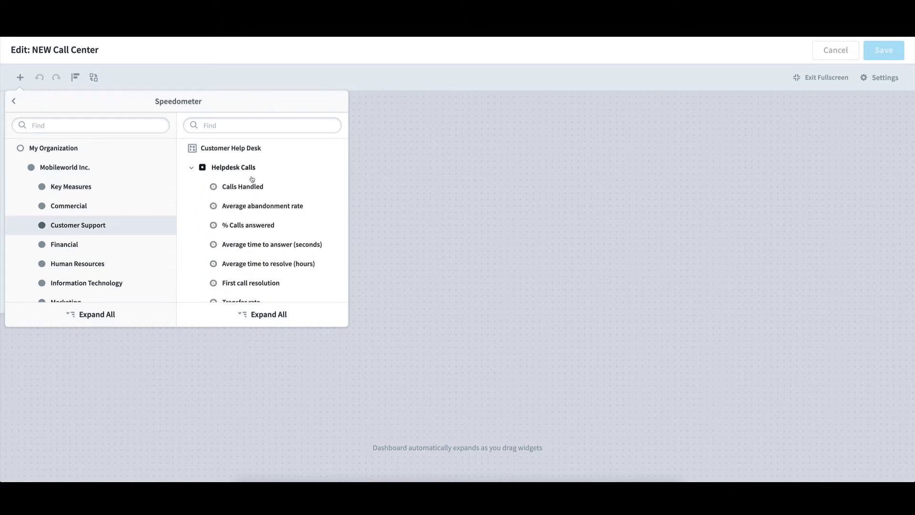
left_click(291, 187)
left_click(330, 188)
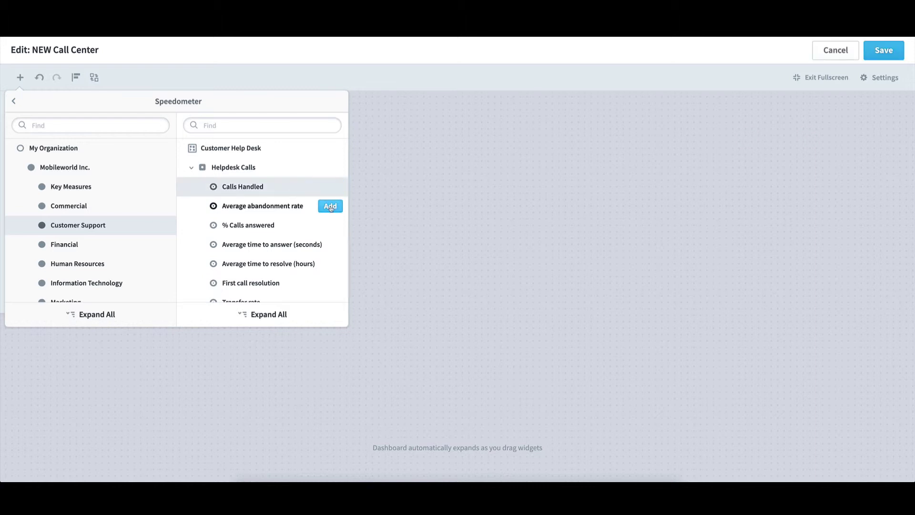
- Add speedometers for Average abandonment rate, % Calls answered, Average time to answer (seconds), Average time to resolve (hours) and First call resolution, and save the dashboard
left_click(330, 206)
left_click(331, 225)
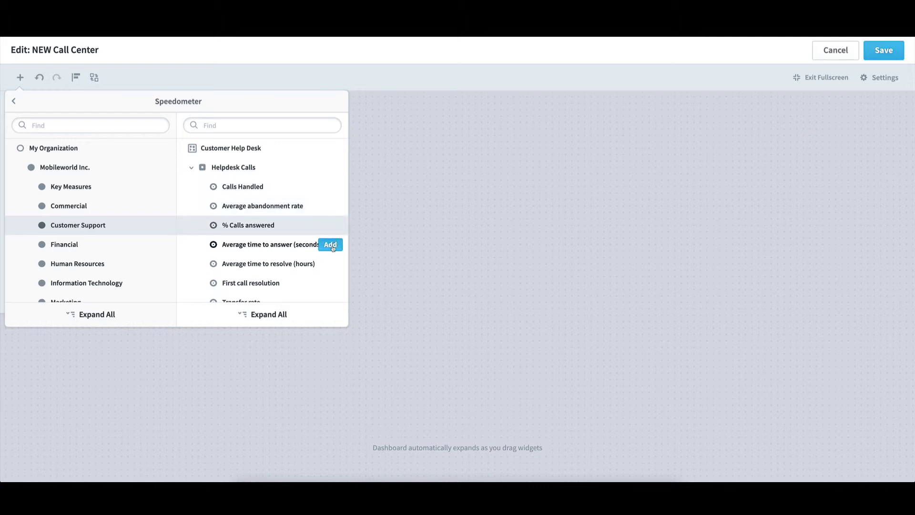
left_click(330, 245)
left_click(331, 264)
left_click(331, 283)
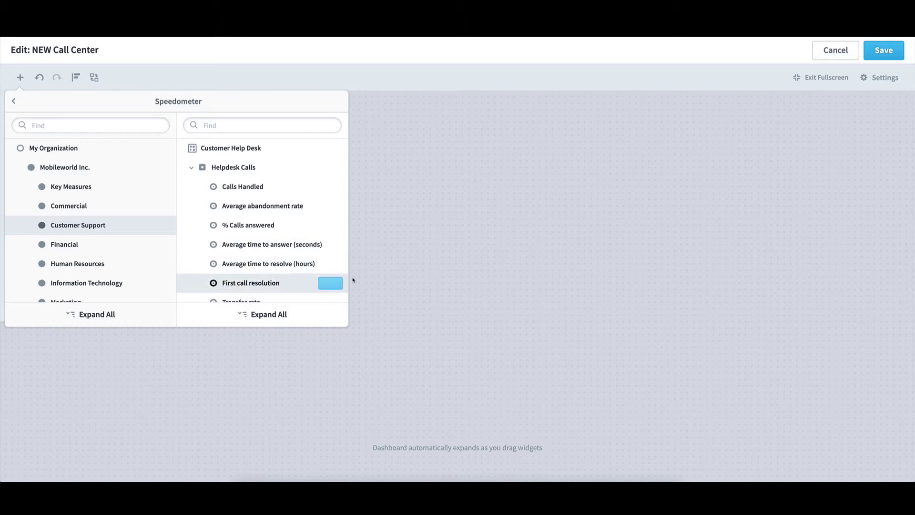
left_click(397, 263)
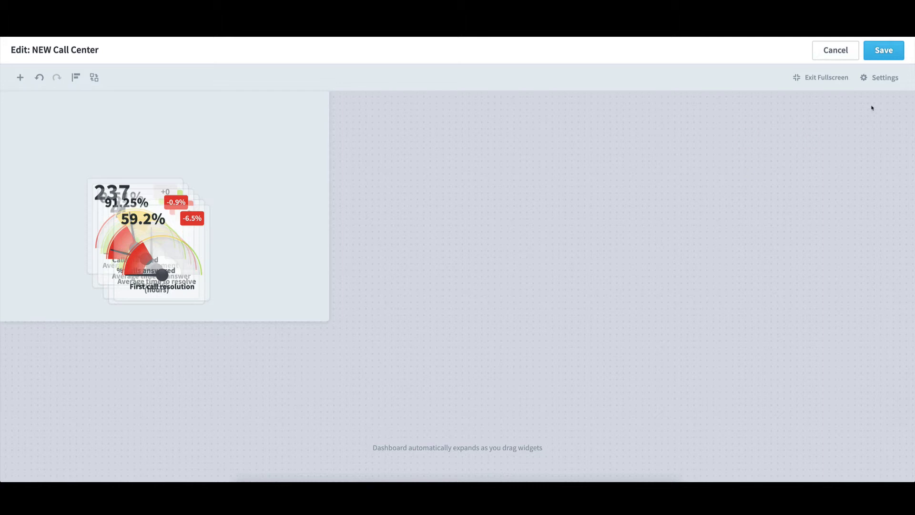
left_click(890, 56)
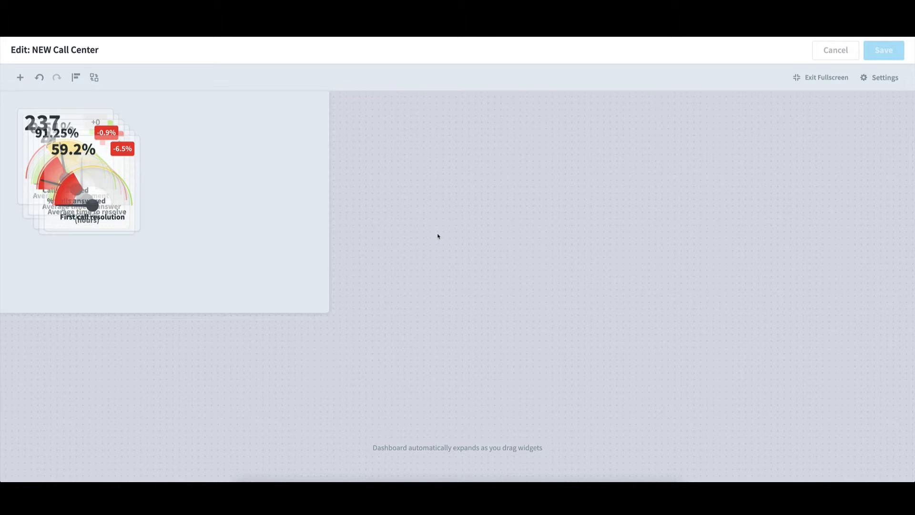
- Spread the six stacked speedometers into two rough rows of three on the canvas and deselect them
left_click_drag(123, 177, 496, 332)
left_click_drag(124, 196, 322, 354)
left_click_drag(94, 221, 114, 390)
left_click_drag(480, 211, 527, 227)
left_click_drag(119, 177, 325, 183)
left_click_drag(94, 164, 129, 178)
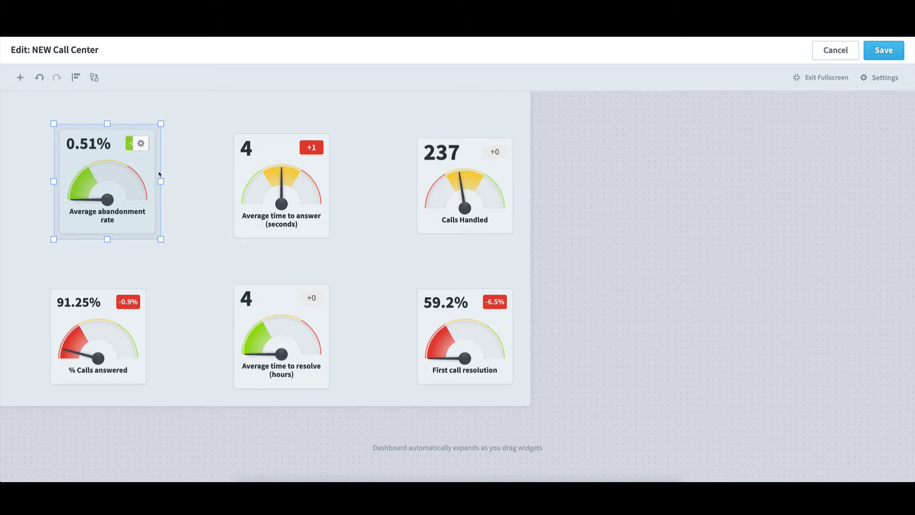
left_click(88, 113)
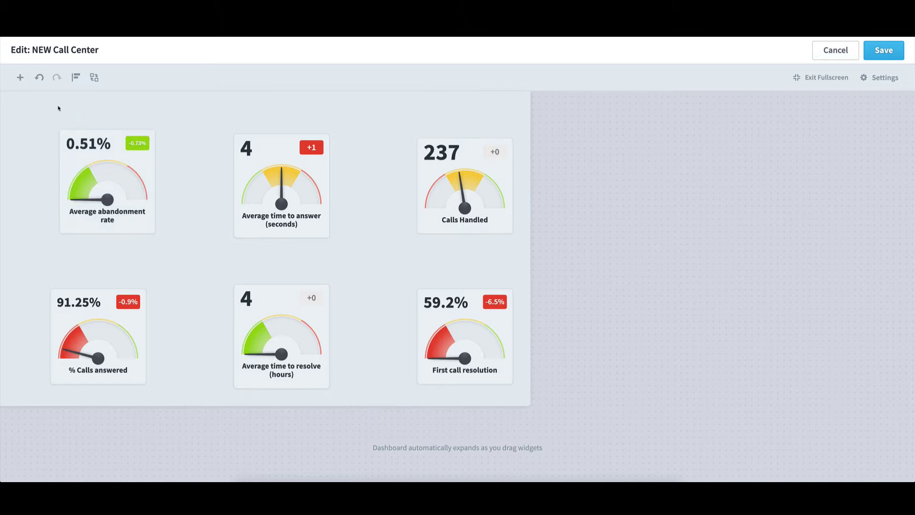
- Show Score and Thresholds on all six speedometers at once and save the dashboard
left_click_drag(57, 107, 526, 400)
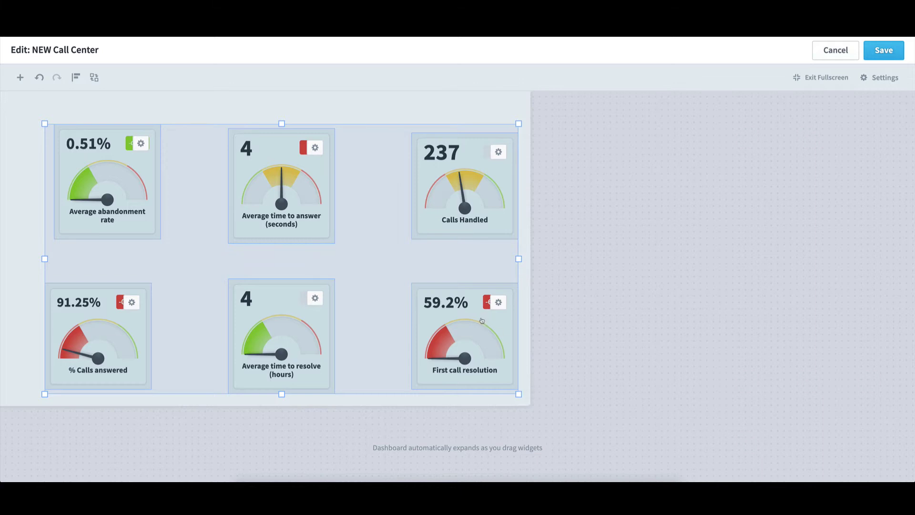
left_click(315, 149)
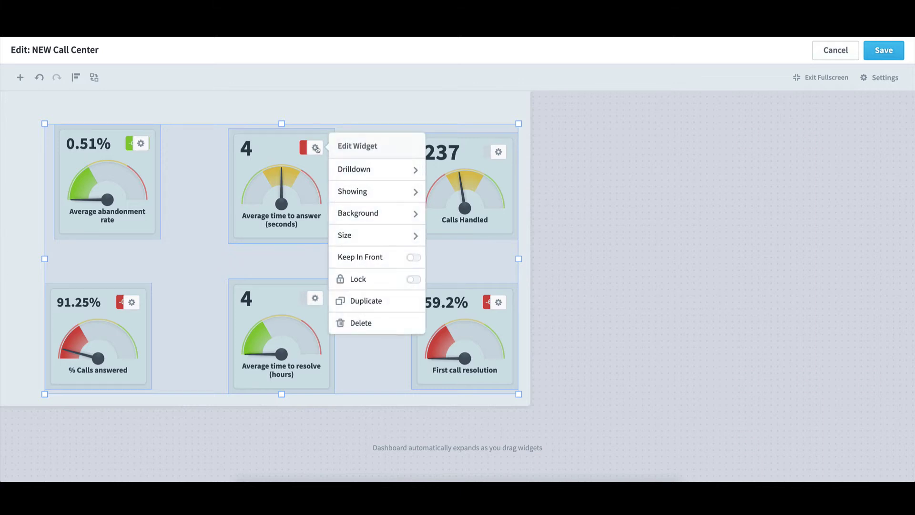
left_click(381, 192)
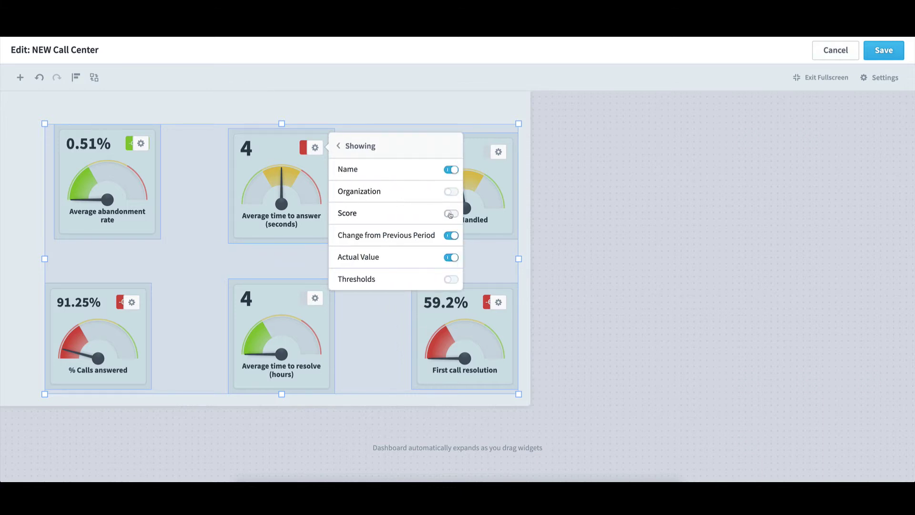
left_click(451, 214)
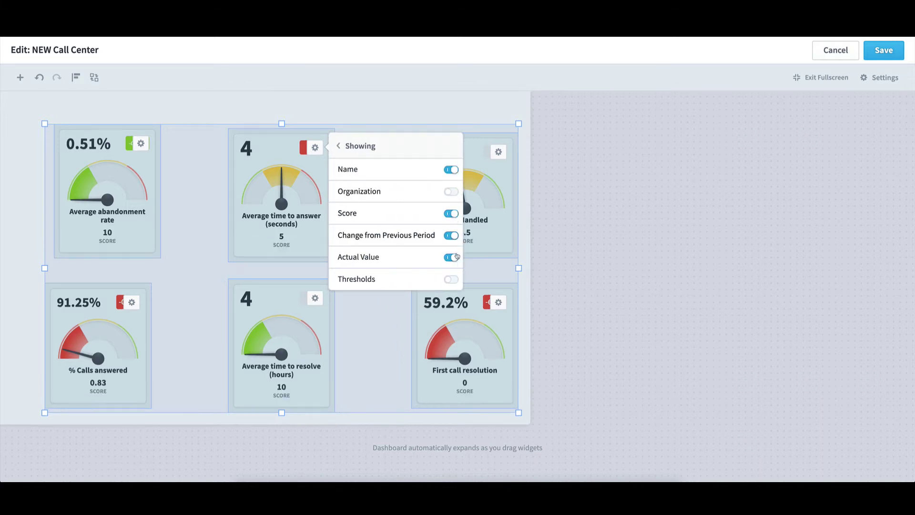
left_click(454, 280)
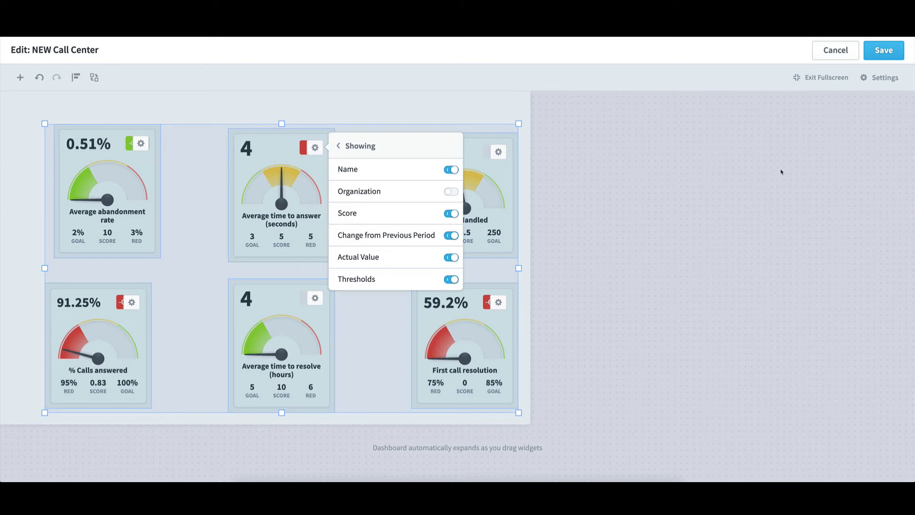
left_click(884, 50)
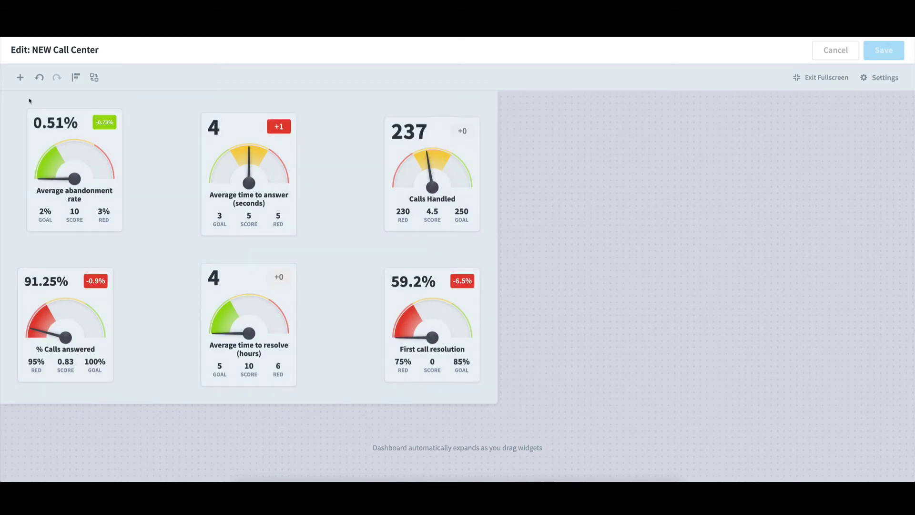
- Align the upper row of speedometers (Average abandonment rate, Average time to answer, Calls Handled) by their top edges and deselect them
left_click_drag(14, 100, 487, 243)
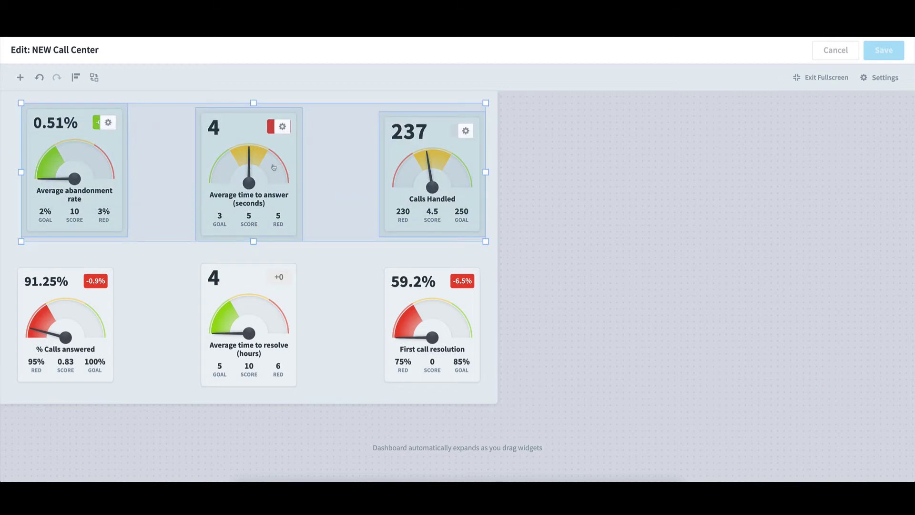
left_click(77, 79)
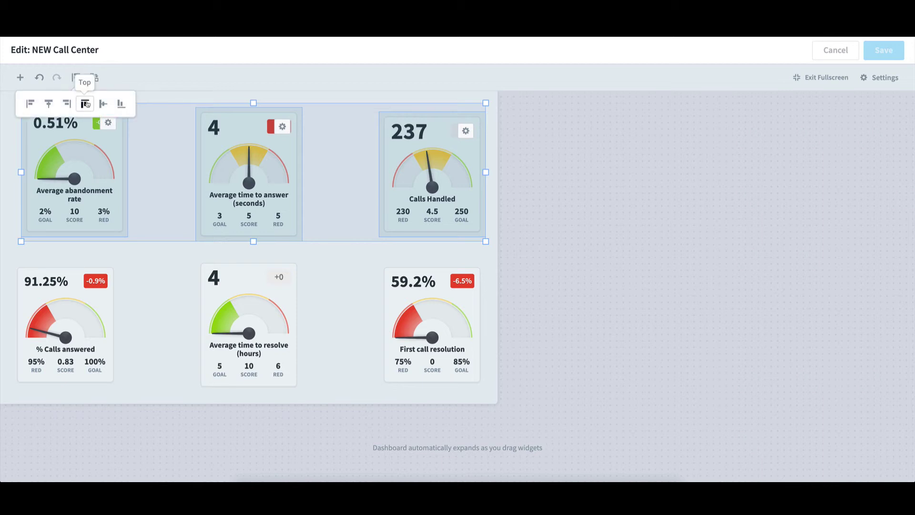
left_click(86, 104)
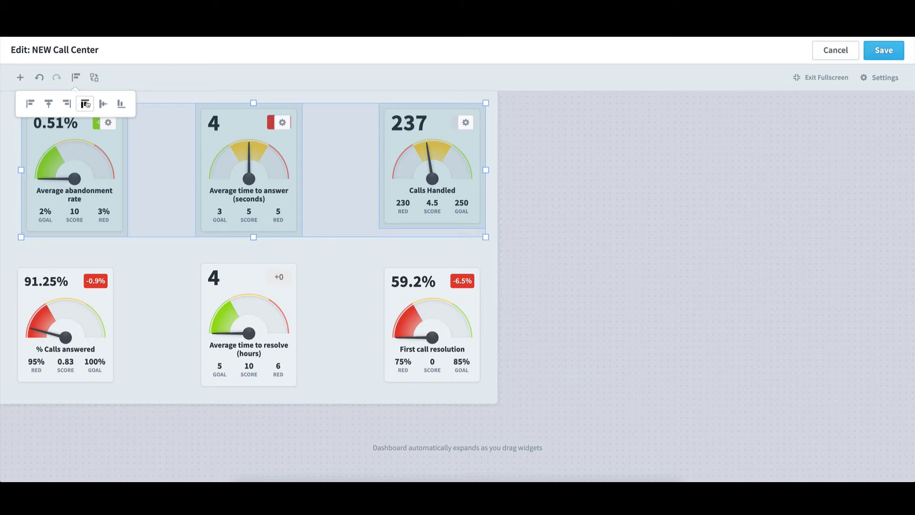
left_click(82, 262)
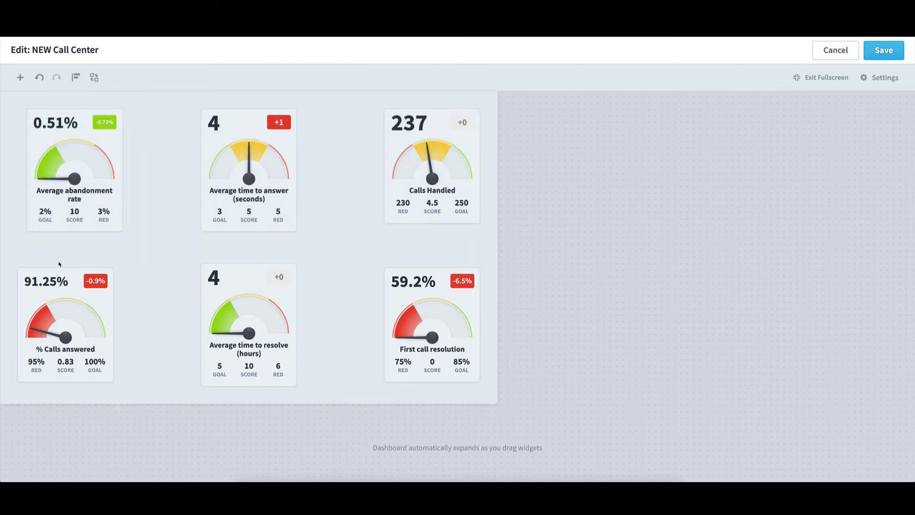
- Align the lower row of speedometers (% Calls answered, Average time to resolve, First call resolution) by their bottom edges and deselect them
left_click_drag(30, 256, 483, 399)
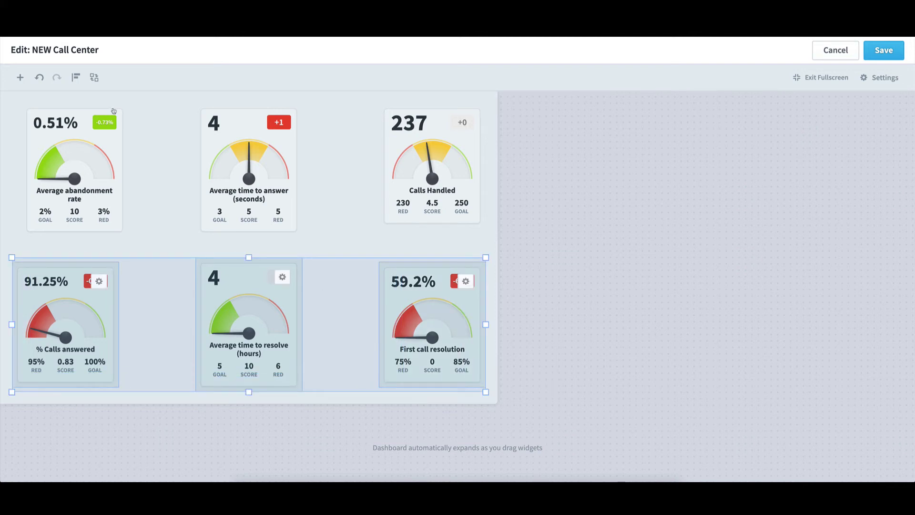
left_click(76, 77)
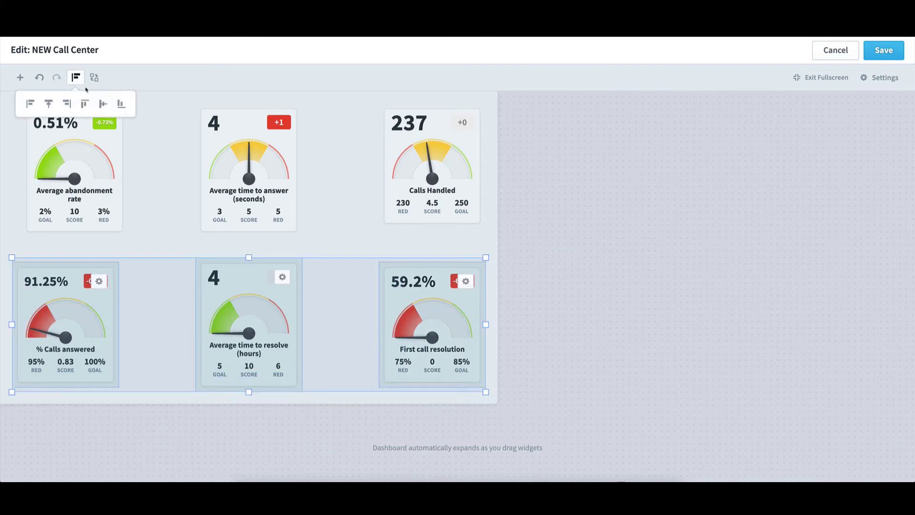
left_click(121, 104)
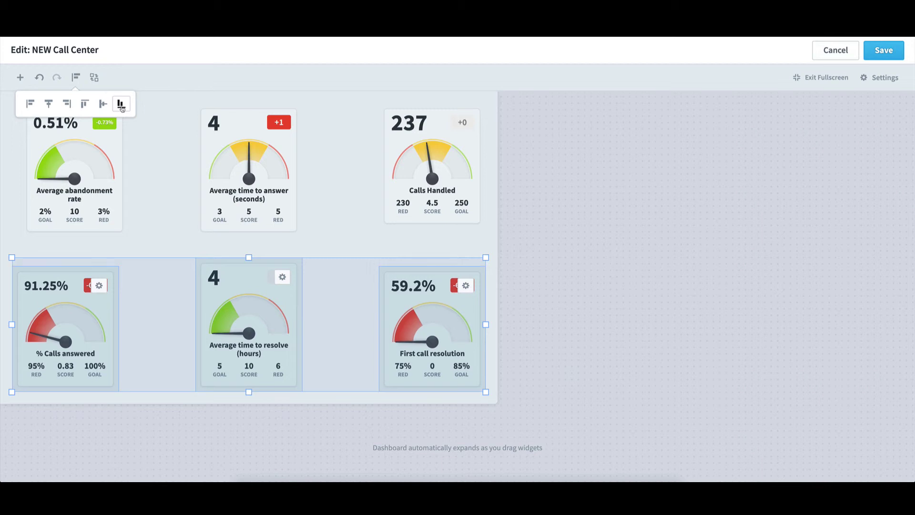
left_click(335, 239)
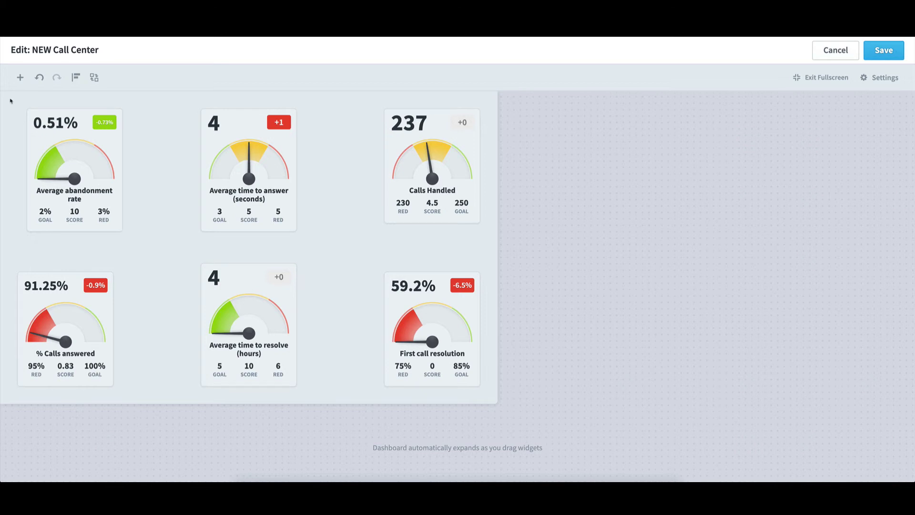
- Align the Average abandonment rate and % Calls answered speedometers by their left edges and deselect them
left_click_drag(10, 99, 138, 394)
left_click(76, 77)
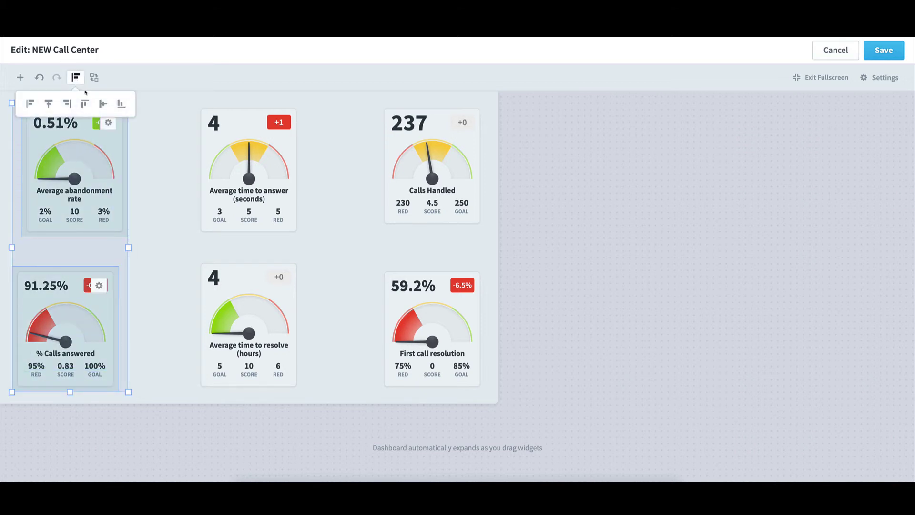
left_click(30, 104)
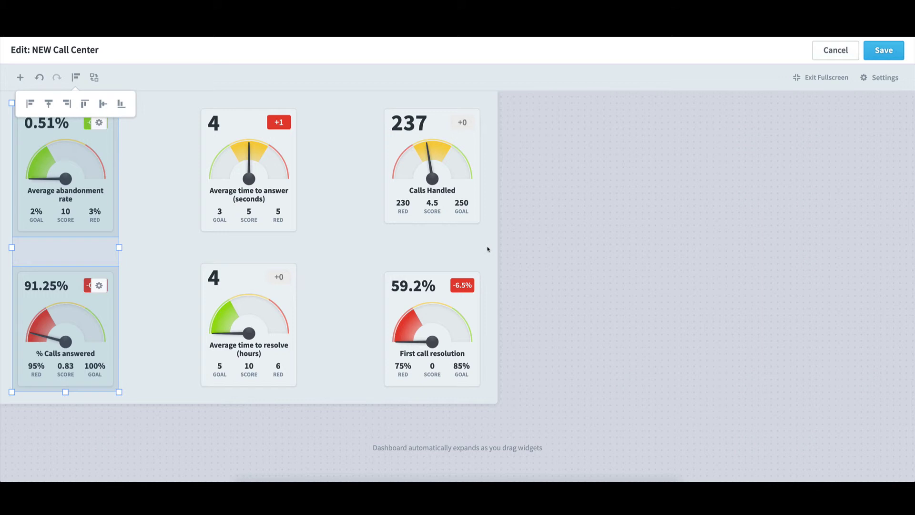
left_click(552, 228)
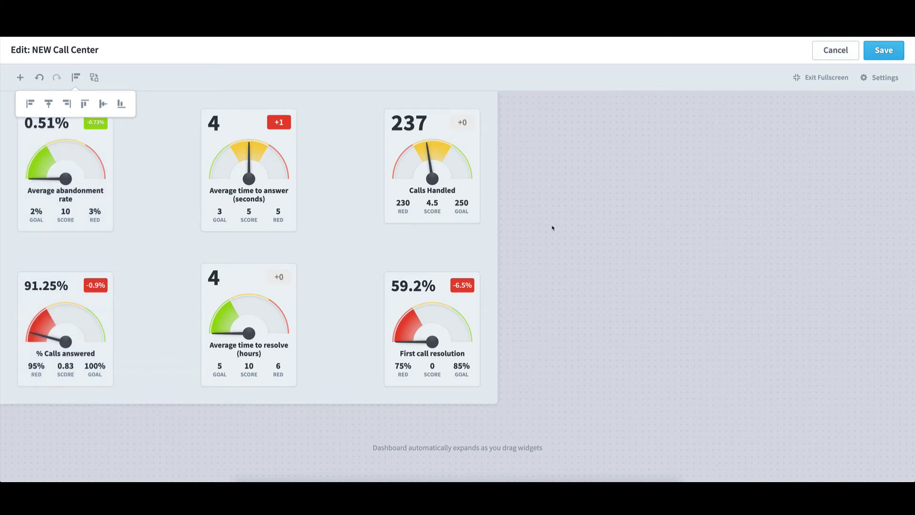
- Save the NEW Call Center dashboard, exit fullscreen and finish editing
left_click(883, 52)
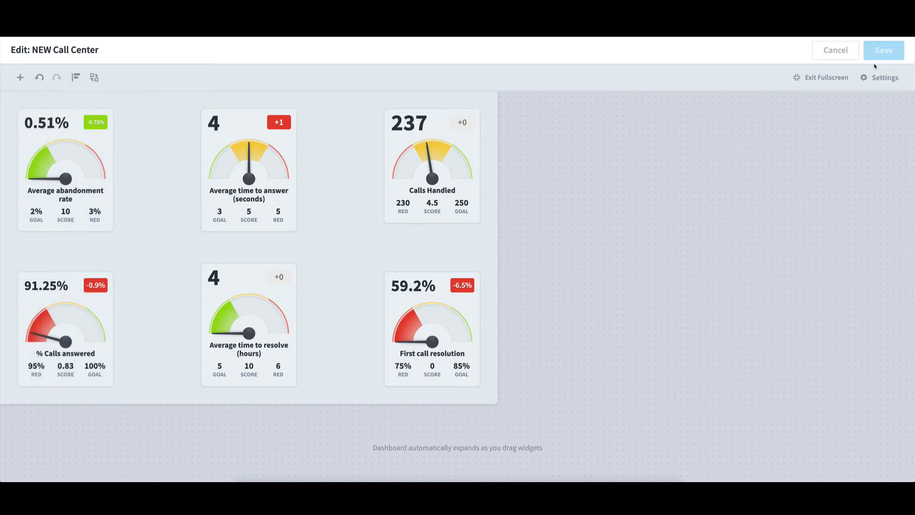
left_click(844, 80)
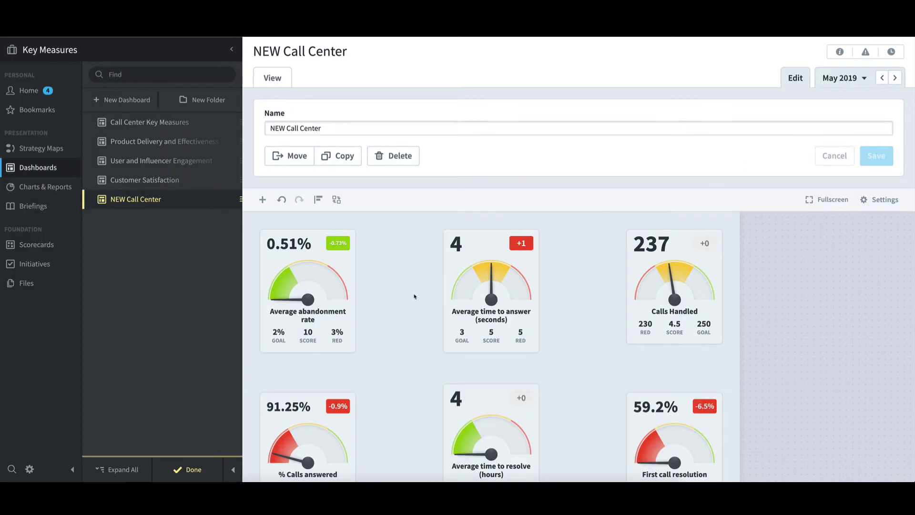
left_click(200, 473)
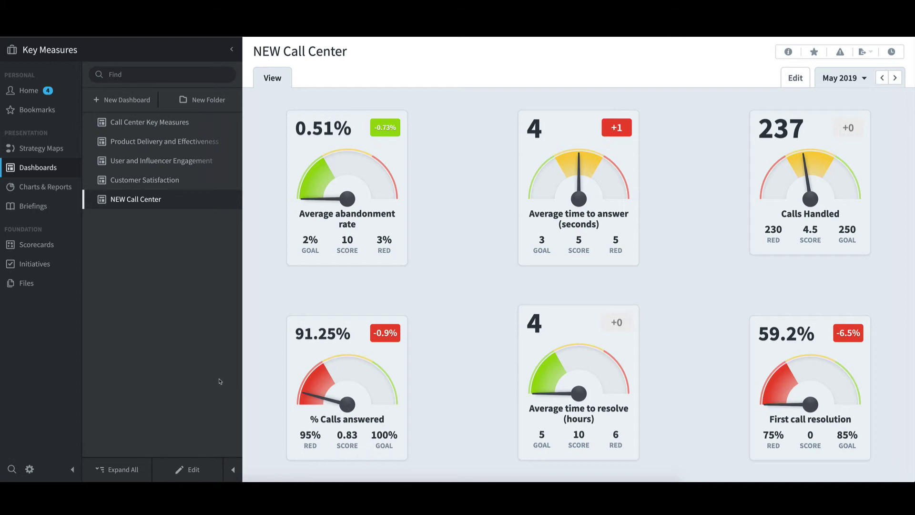
- View the Product Delivery and Effectiveness dashboard, and create a new dashboard named NEW Product
left_click(174, 143)
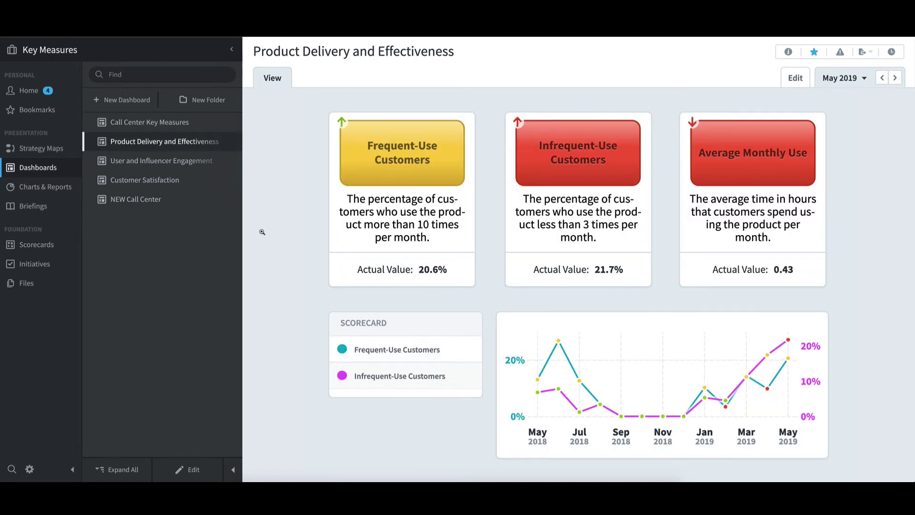
left_click(137, 102)
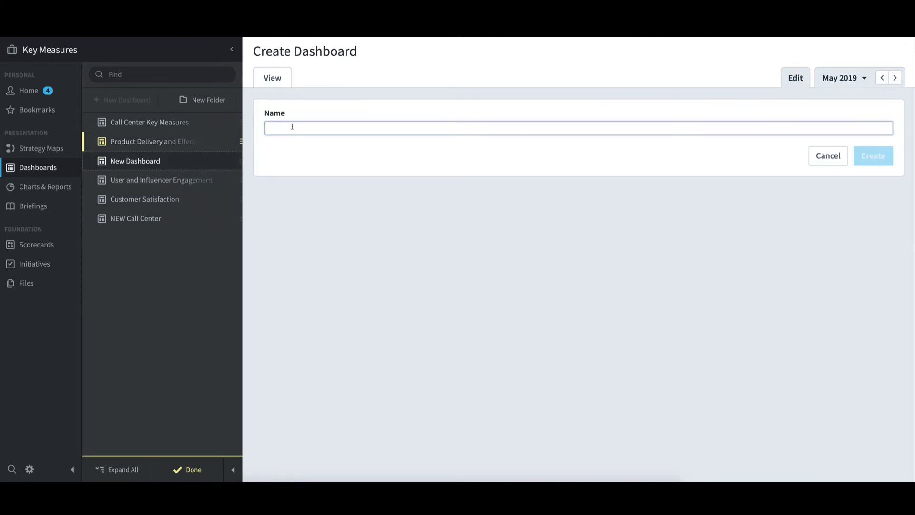
type("NEW Product")
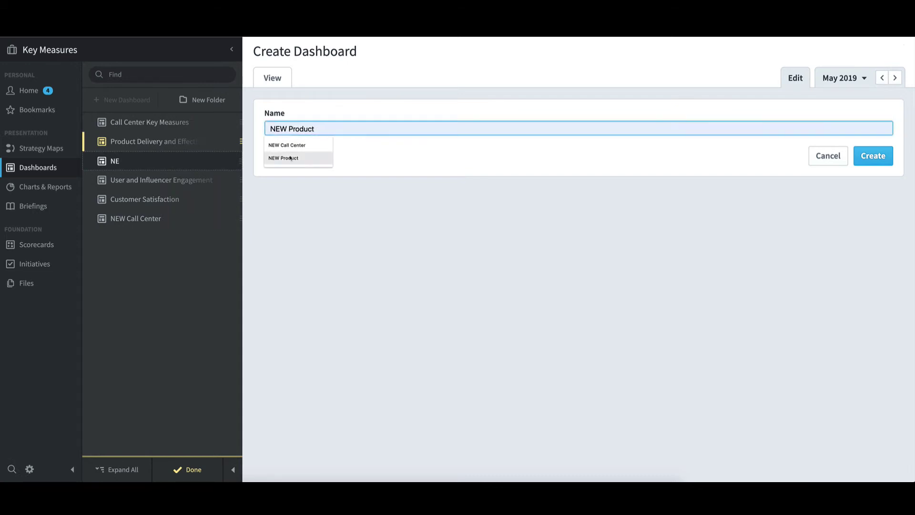
left_click(291, 158)
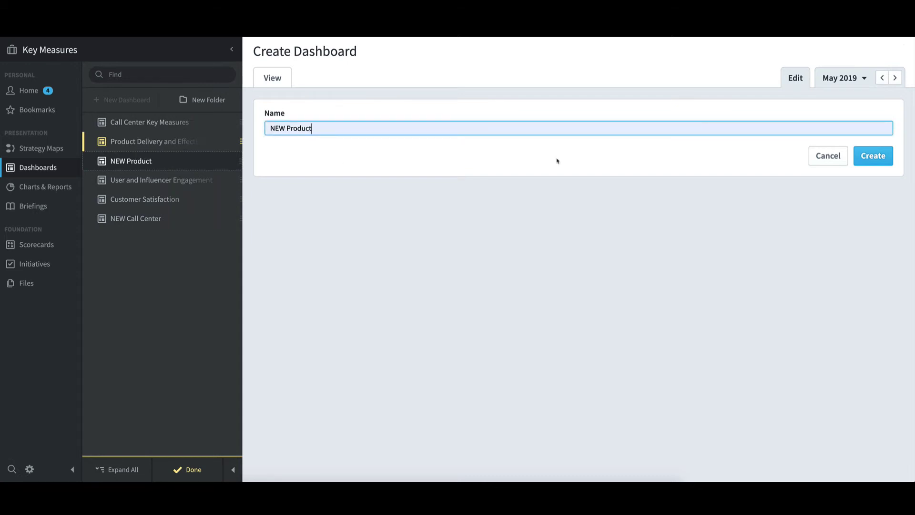
left_click(876, 160)
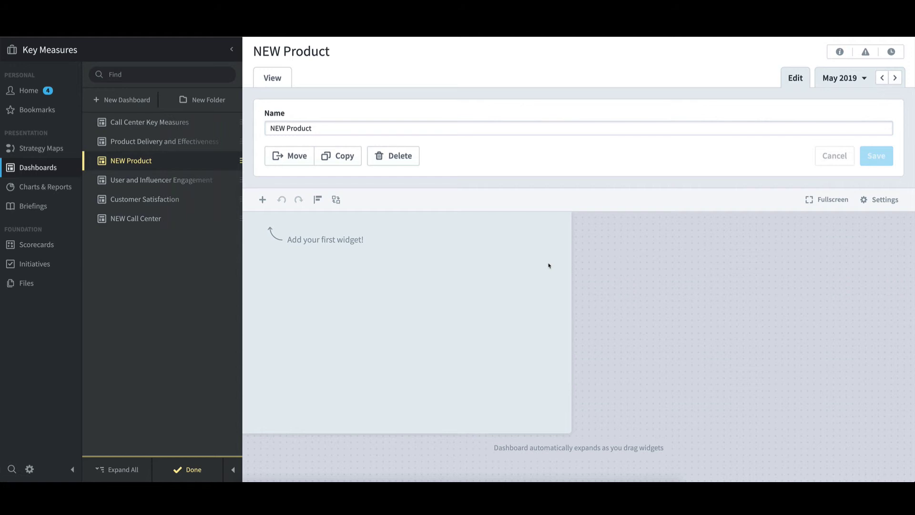
- Add Bubble widgets for Frequent-Use Customers, Infrequent-Use Customers and Average Monthly Use from Product Delivery and Effectiveness, and save the dashboard
left_click(262, 200)
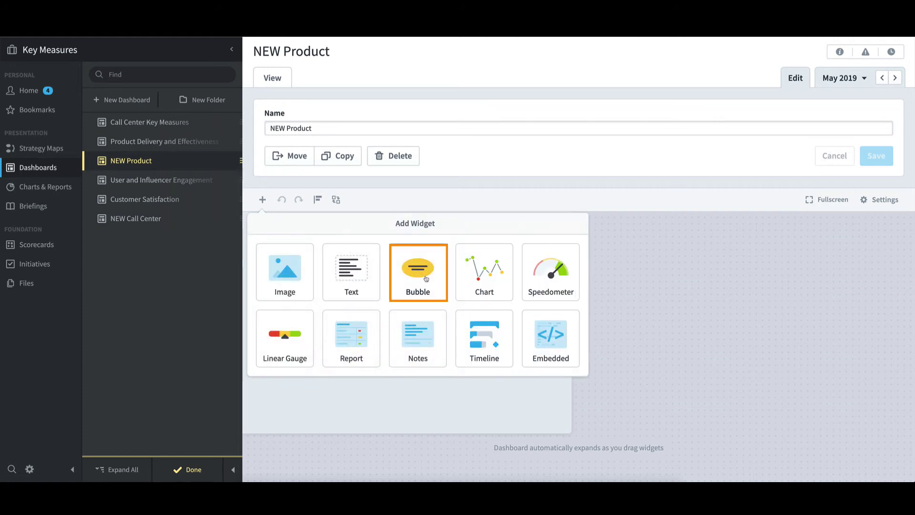
left_click(426, 279)
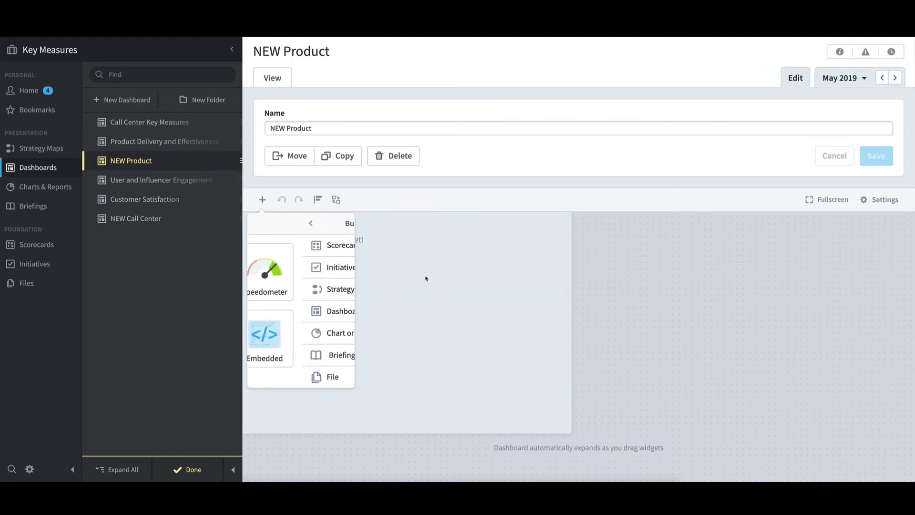
left_click(324, 247)
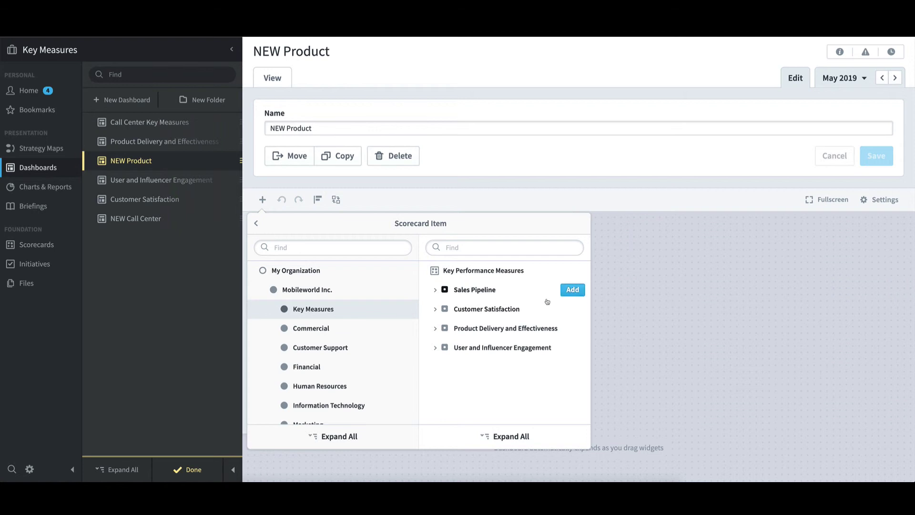
left_click(435, 329)
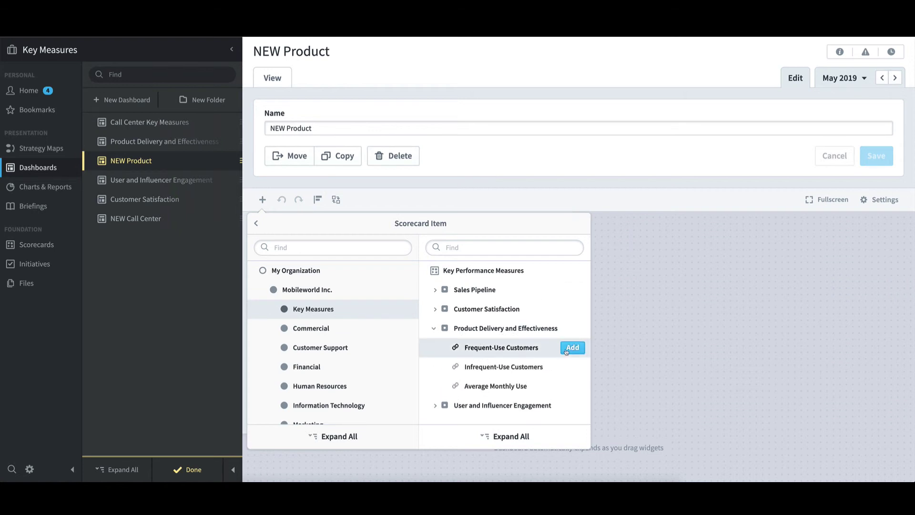
left_click(569, 347)
left_click(563, 367)
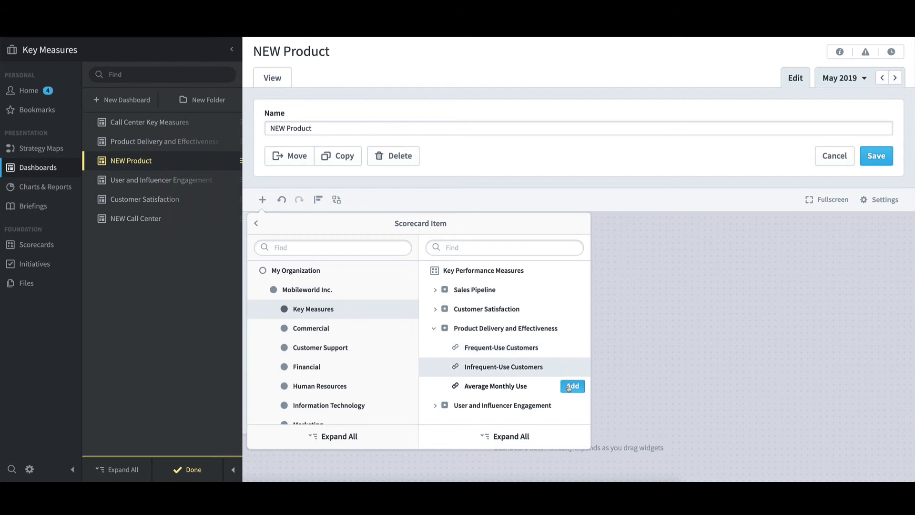
left_click(569, 387)
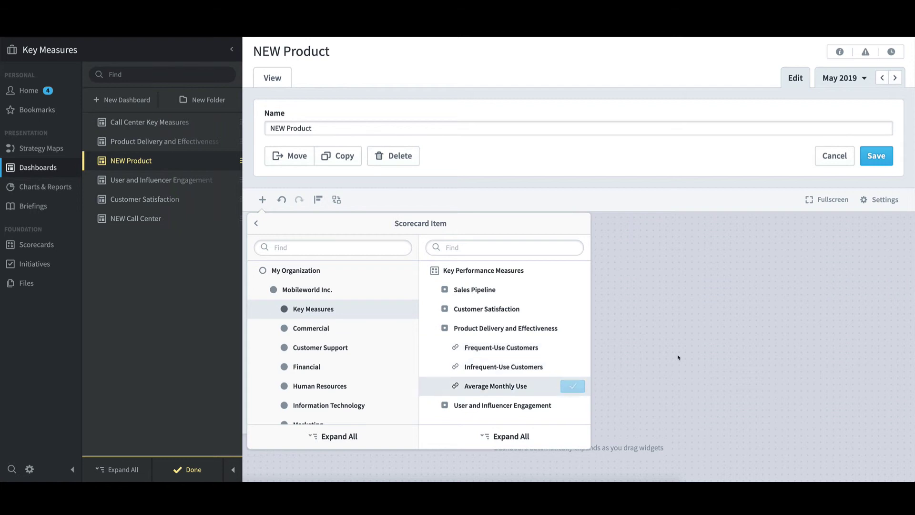
left_click(619, 289)
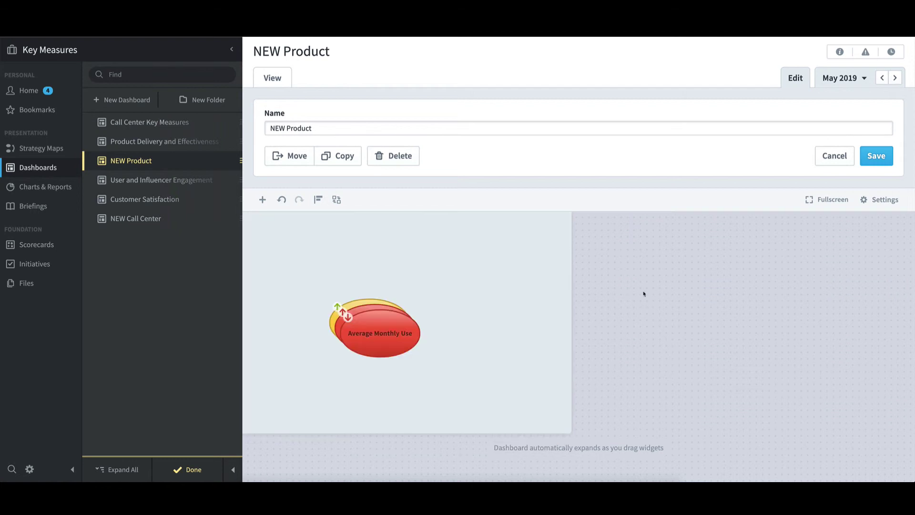
left_click(880, 162)
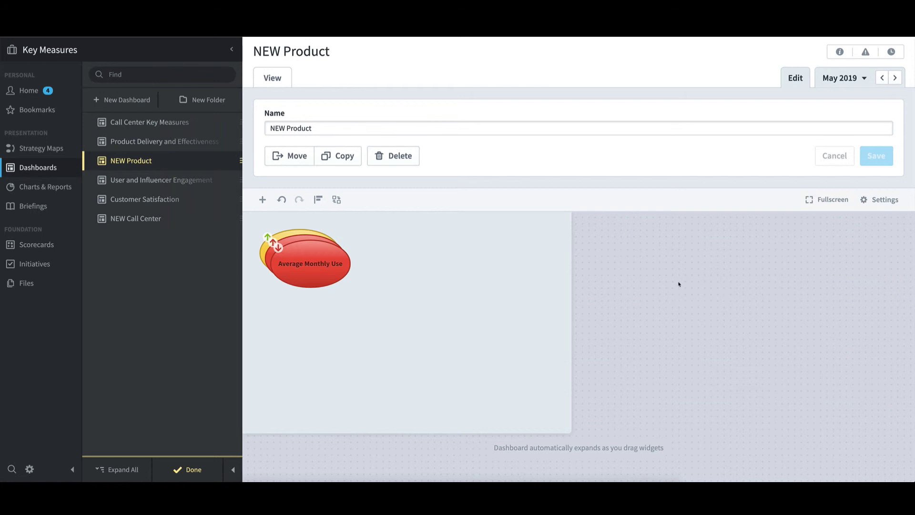
- Spread the three stacked bubbles into a rough row, with Infrequent-Use Customers in the middle and Average Monthly Use last, and deselect them
left_click_drag(332, 274, 580, 268)
left_click_drag(289, 273, 414, 277)
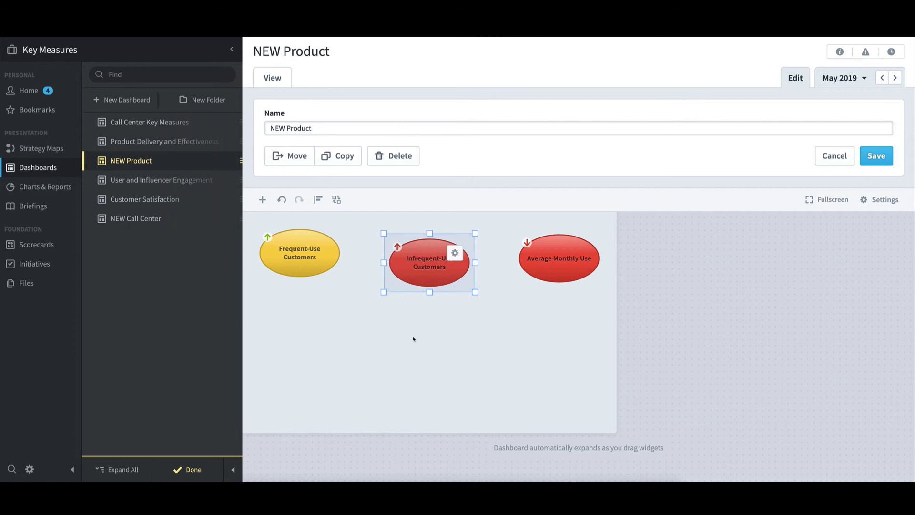
left_click(384, 354)
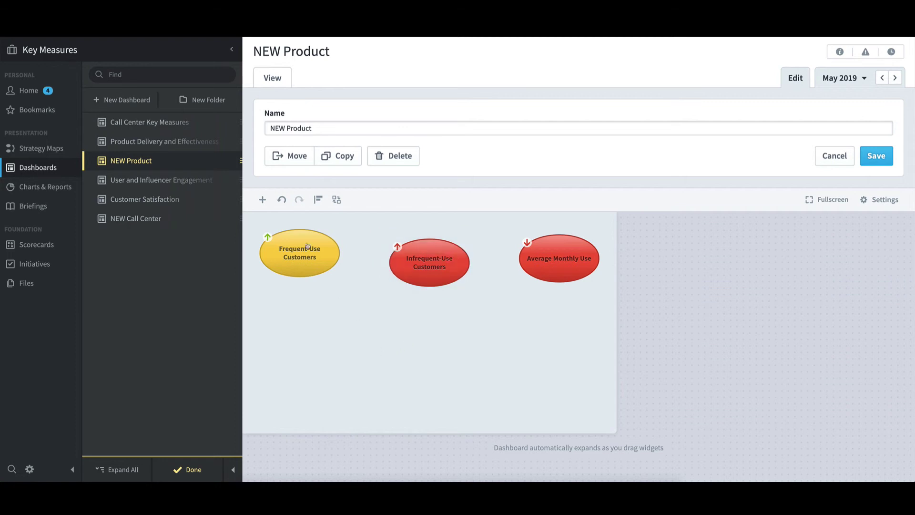
- Select all three bubbles and give them the rounded rectangle shape with a Solid background
left_click_drag(256, 218, 611, 299)
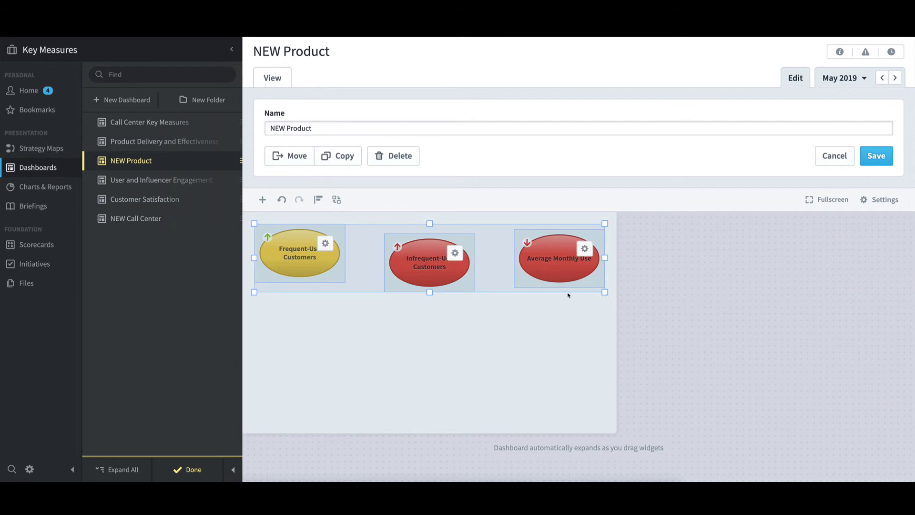
left_click(455, 253)
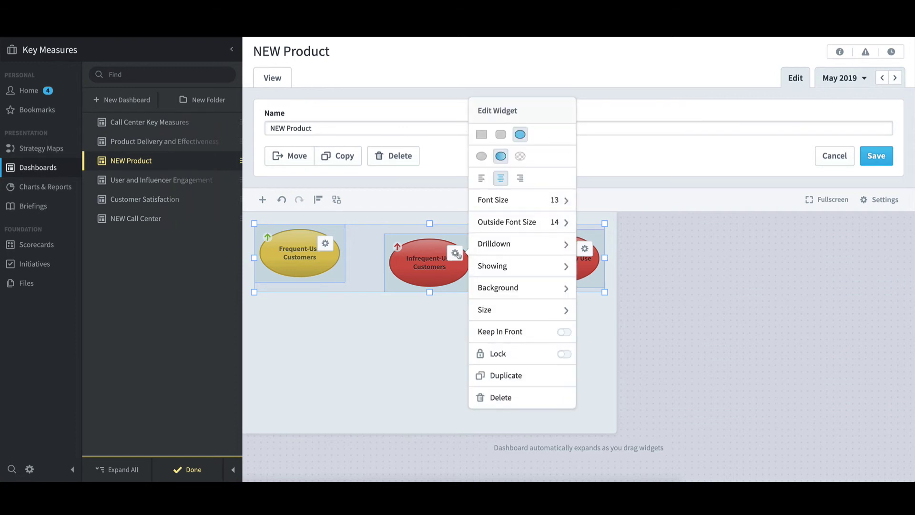
left_click(502, 136)
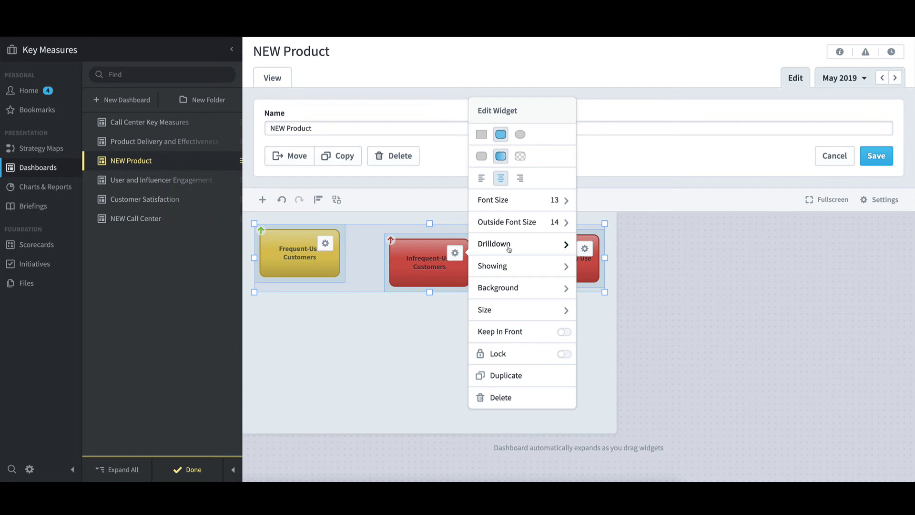
left_click(516, 288)
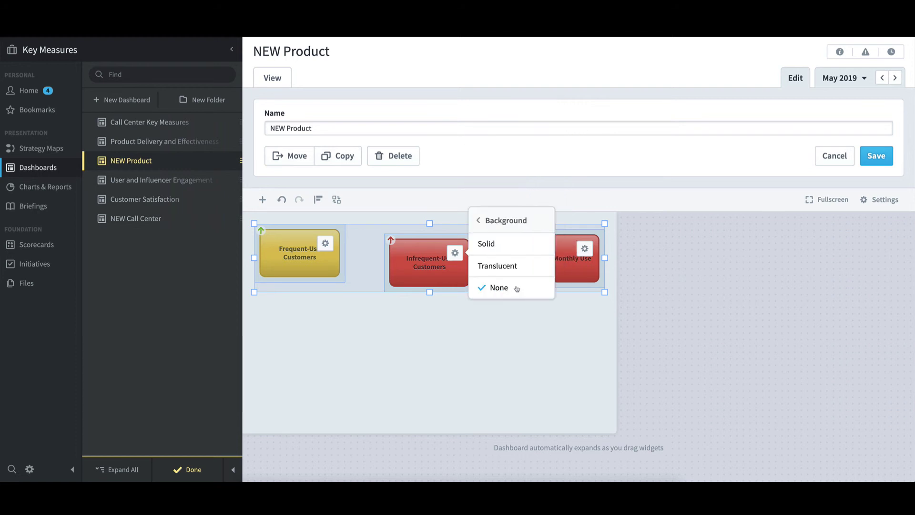
left_click(500, 250)
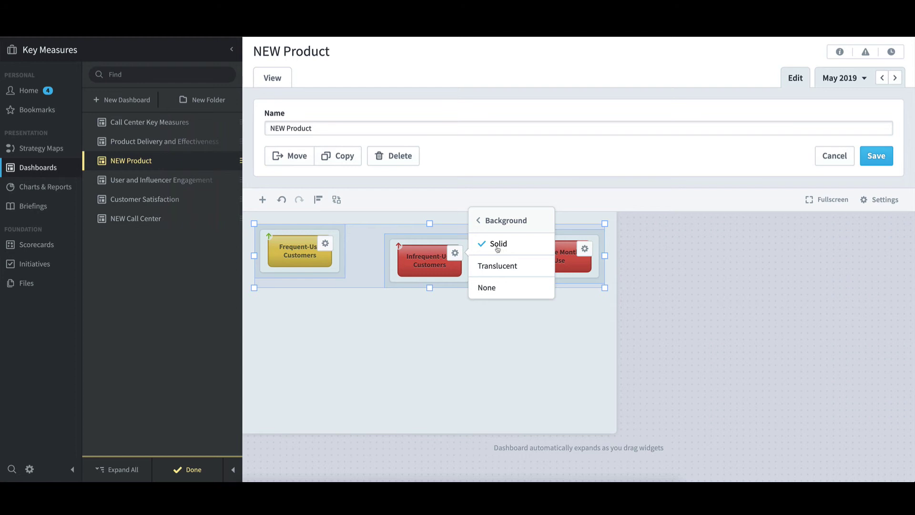
- Show the Description, Actual Value and Score on the three selected bubbles
left_click(495, 222)
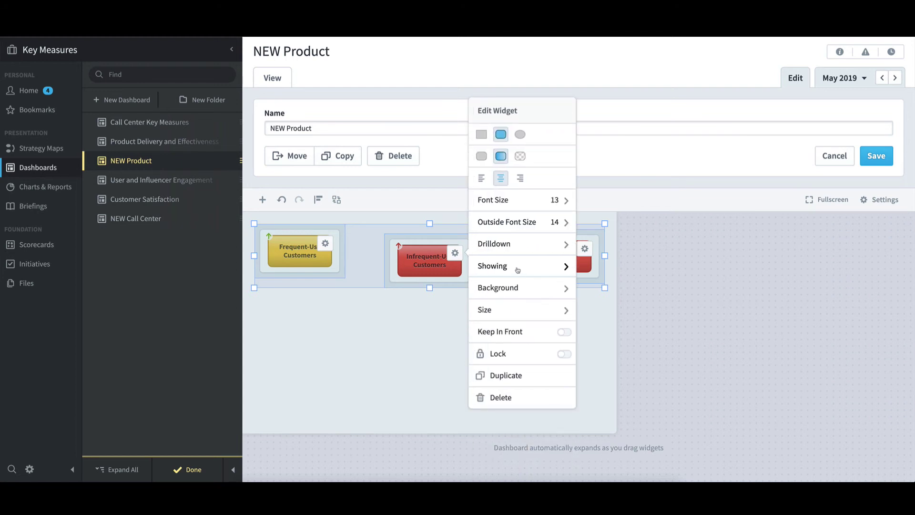
left_click(517, 271)
left_click(542, 233)
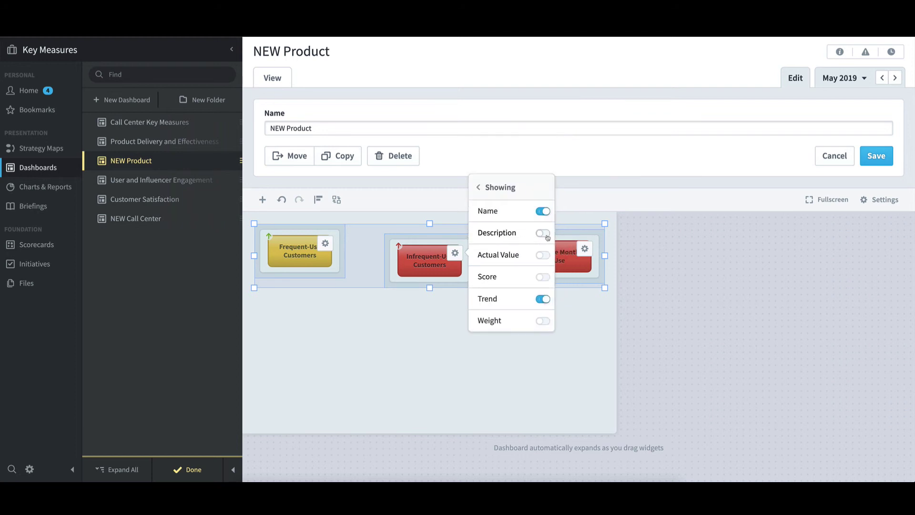
left_click(544, 256)
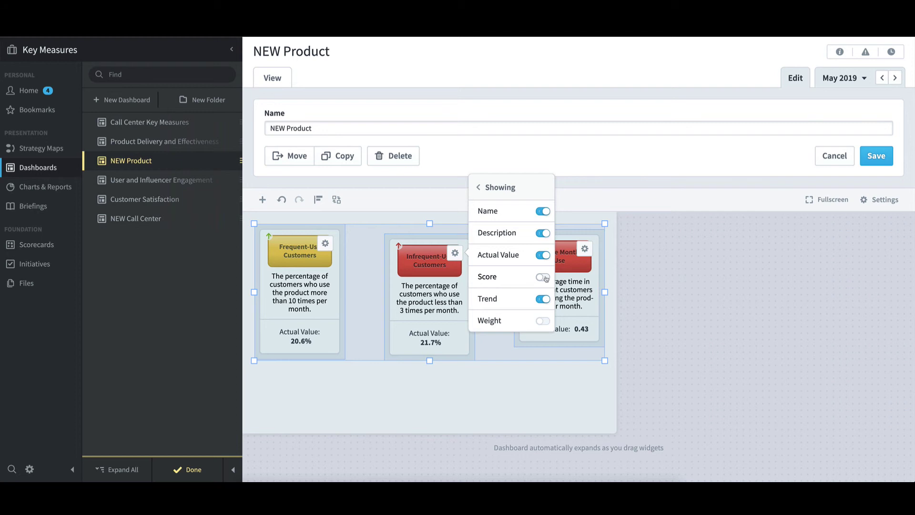
left_click(543, 277)
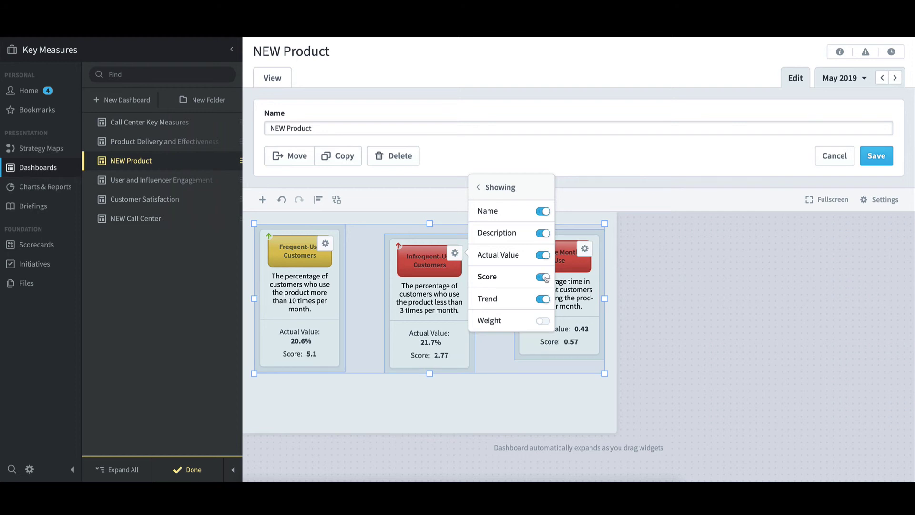
- Set the height of the three selected bubbles to 250
left_click(496, 190)
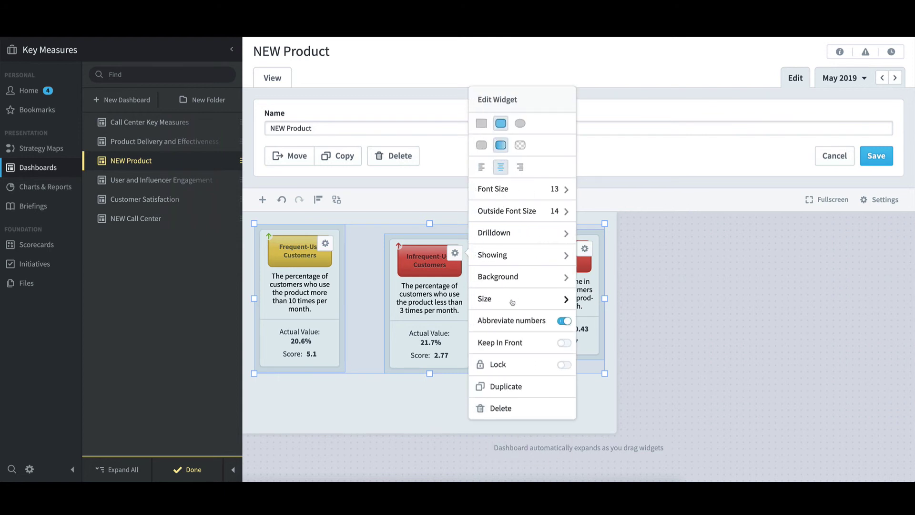
left_click(512, 303)
left_click_drag(531, 274, 513, 275)
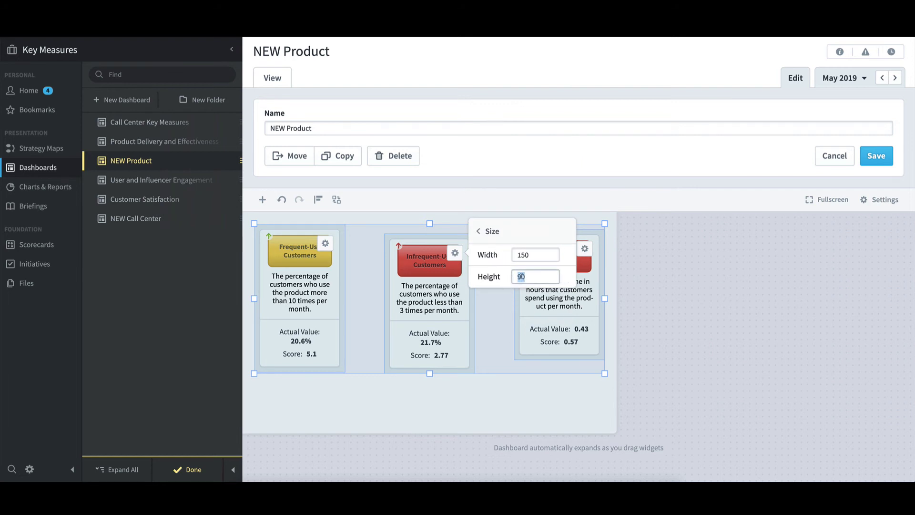
type("250")
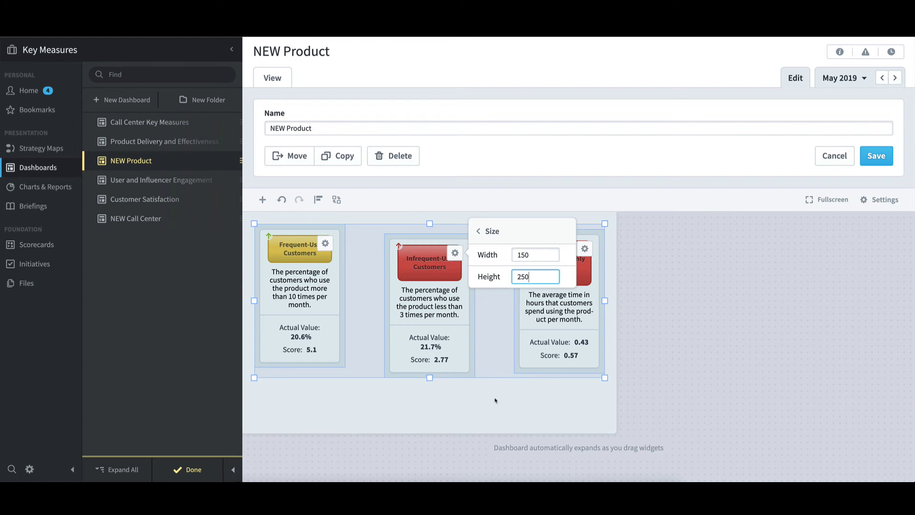
- Align the three bubbles by their top edges, then save the dashboard and deselect them
left_click(323, 205)
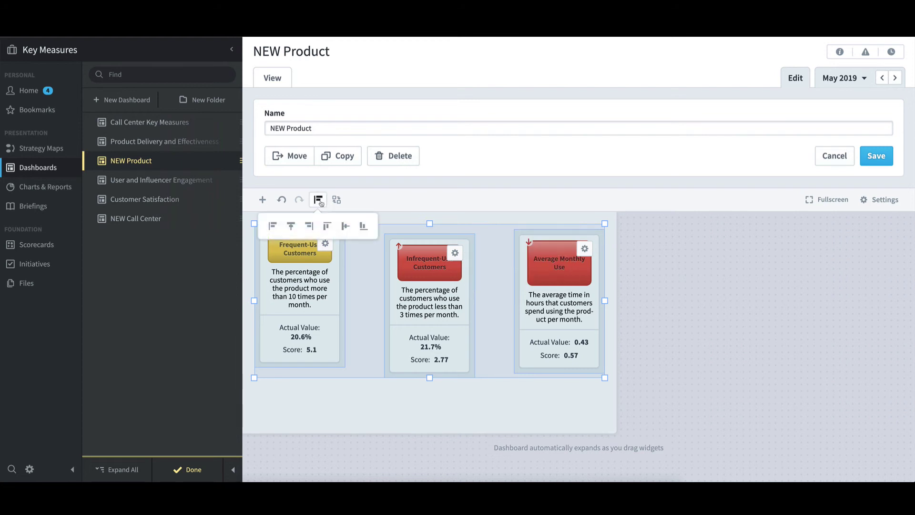
left_click(327, 227)
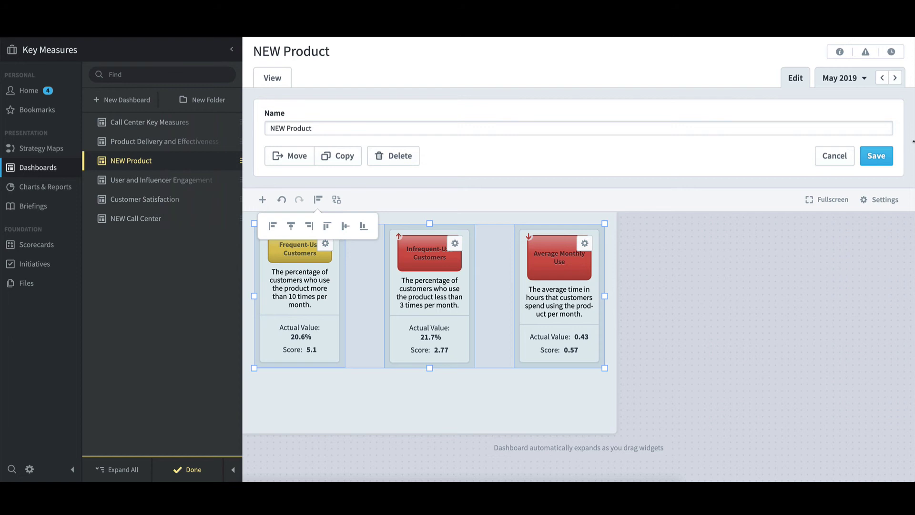
left_click(880, 161)
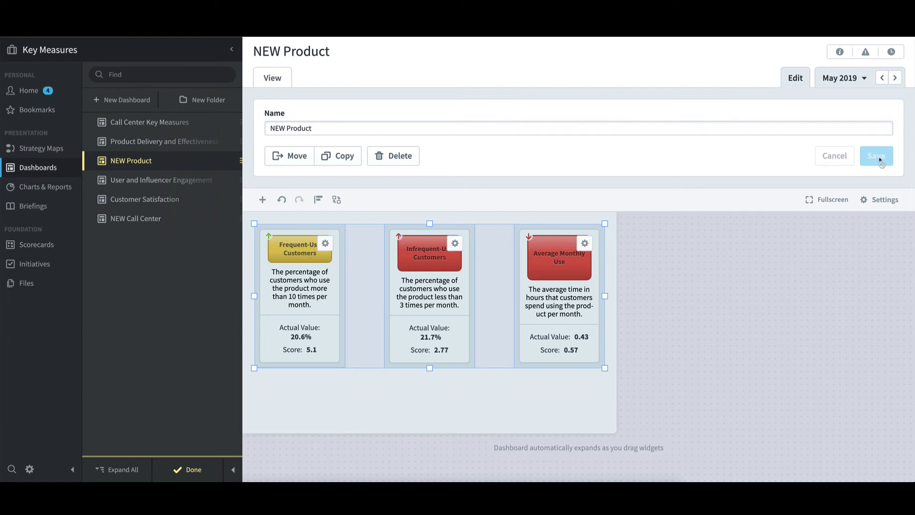
left_click(772, 272)
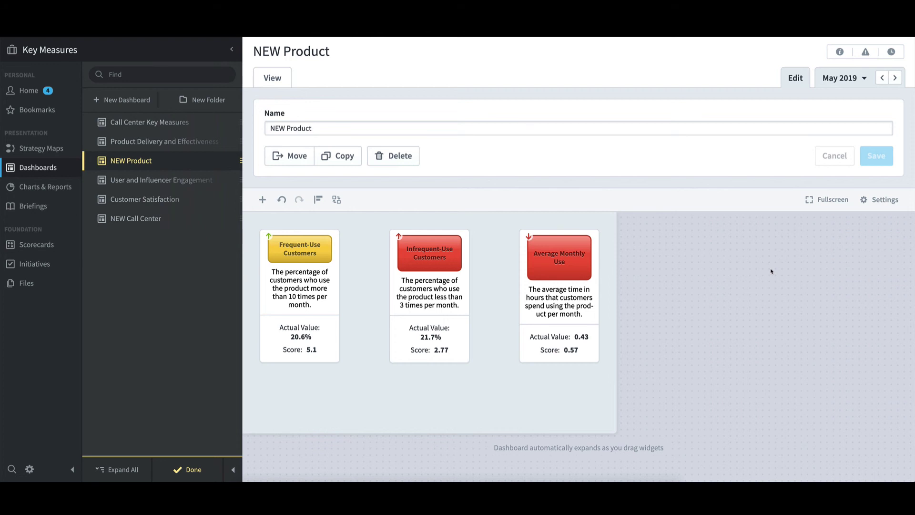
- Add a Chart widget for the Frequent-Use Customers scorecard item from Product Delivery and Effectiveness, placed below the three bubbles
left_click(264, 201)
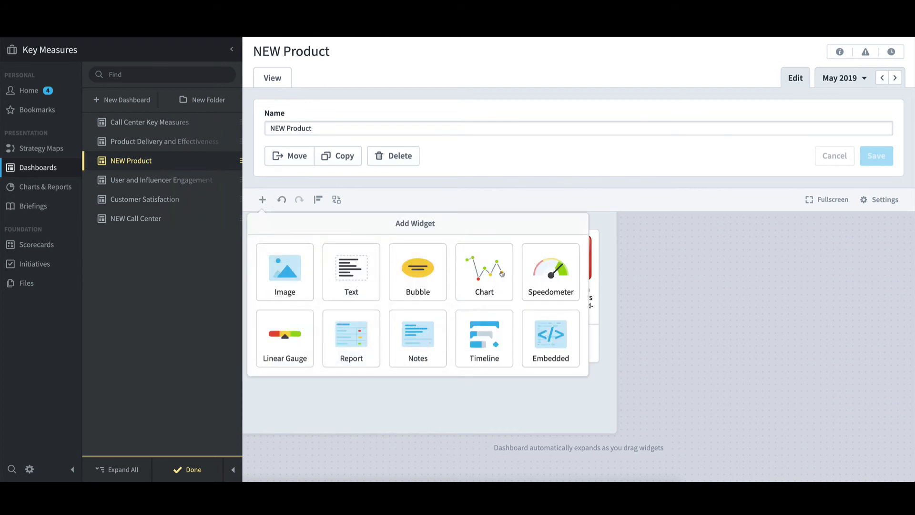
left_click(502, 273)
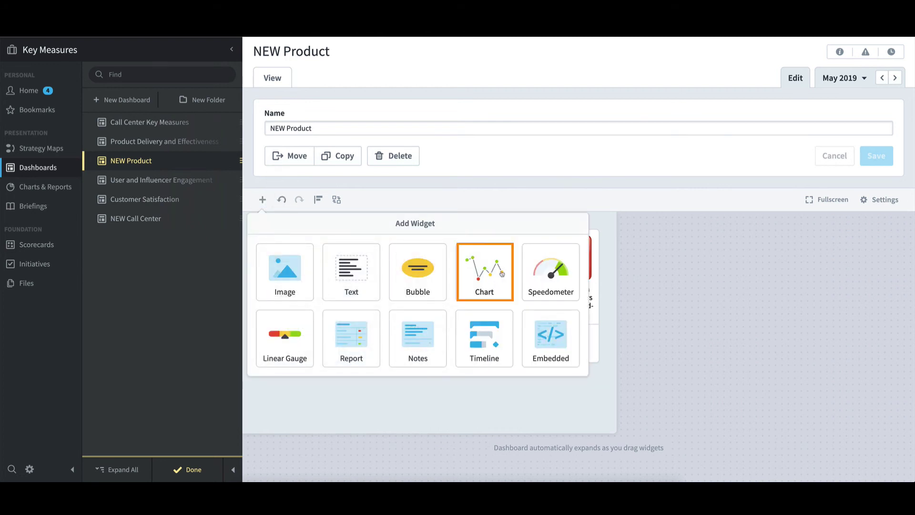
left_click(502, 273)
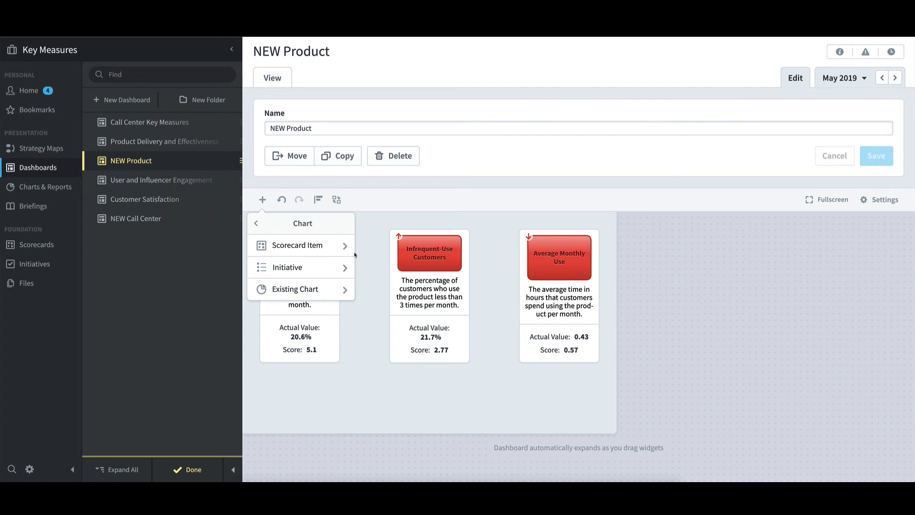
left_click(320, 247)
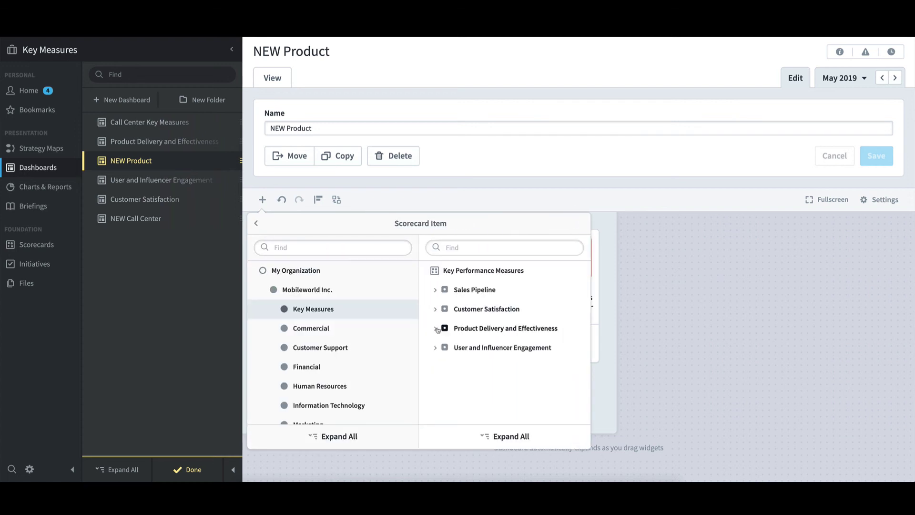
left_click(436, 329)
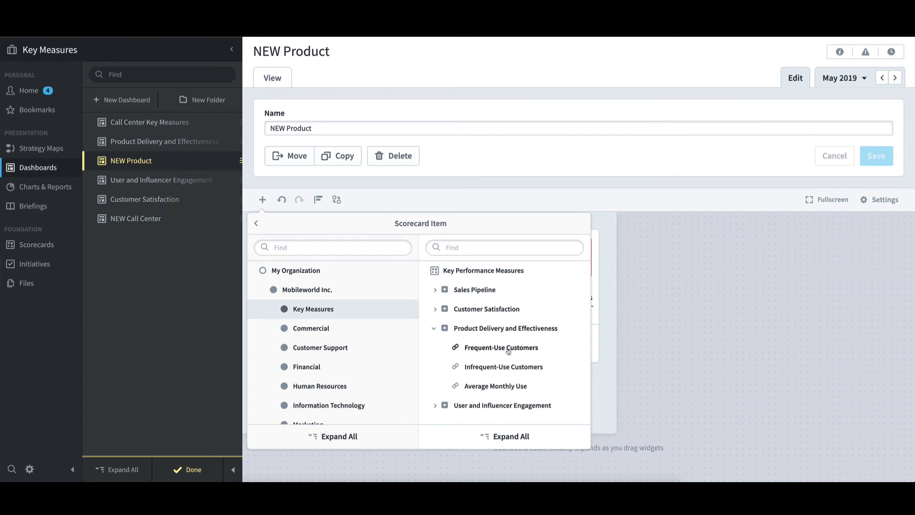
mouse_move(511, 353)
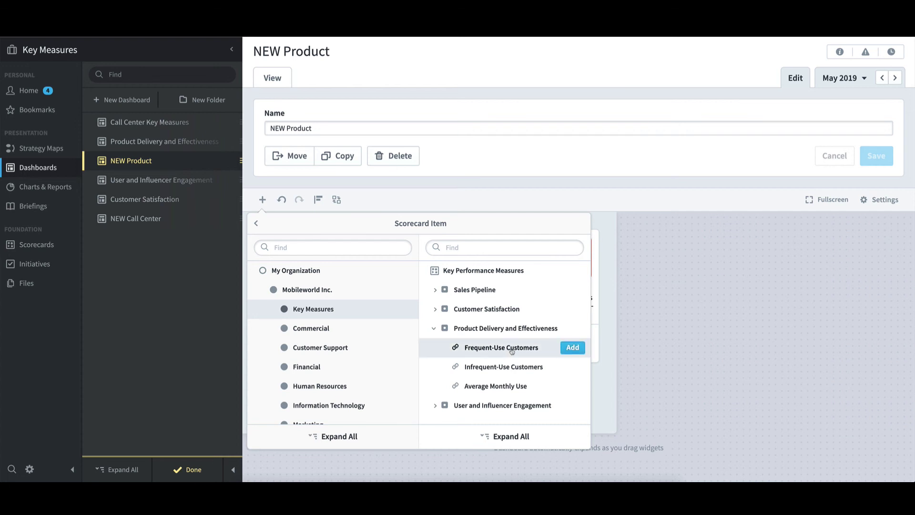
left_click(574, 349)
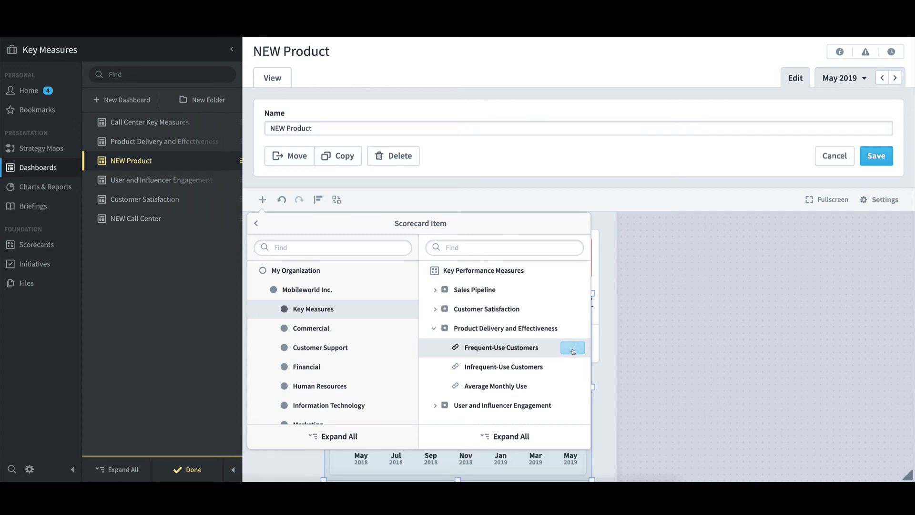
left_click(541, 458)
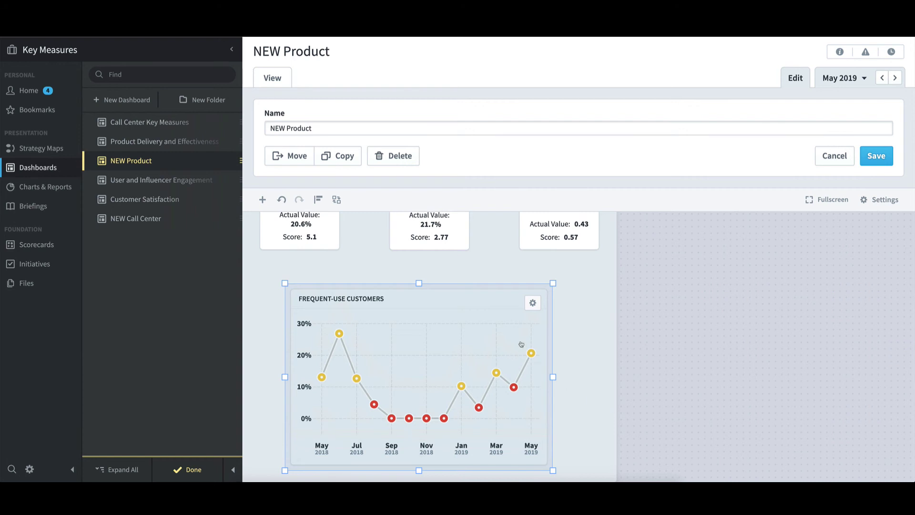
- Add the Infrequent-Use Customers Actual Value as a second series to the chart, keeping its graph type as Line
left_click(533, 305)
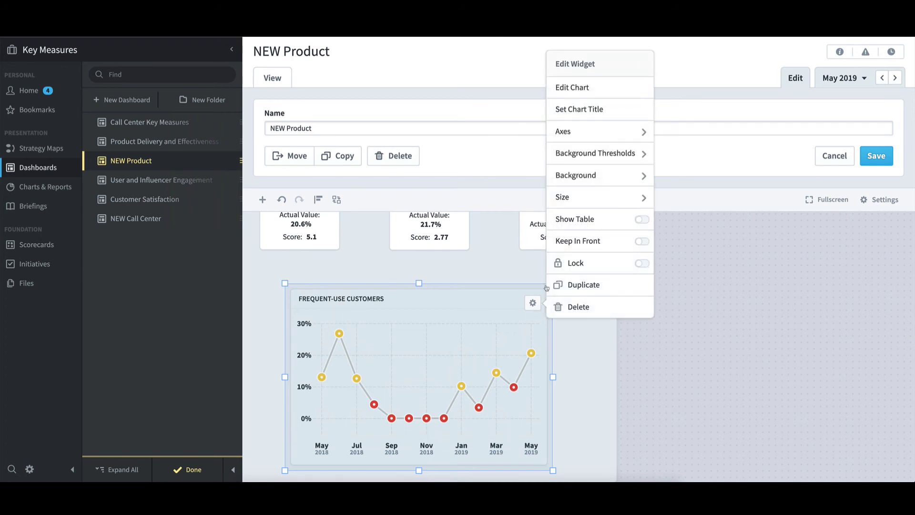
left_click(586, 90)
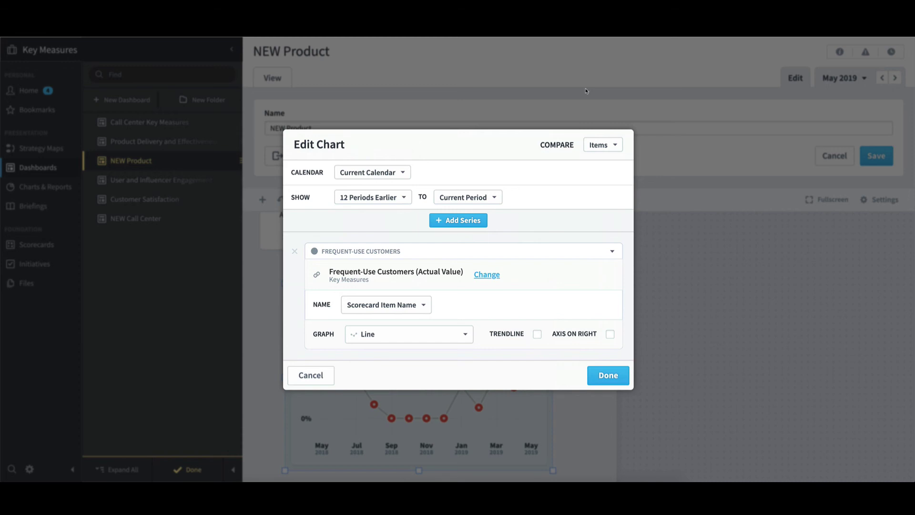
left_click(470, 222)
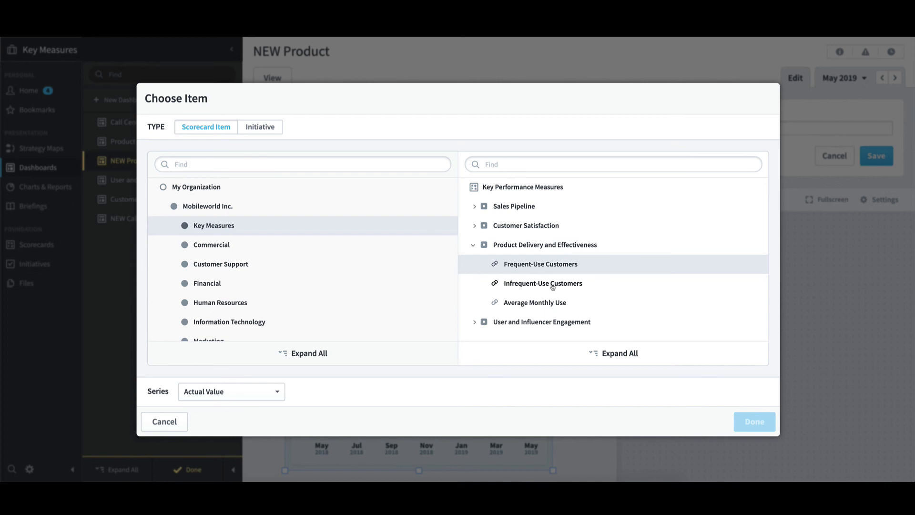
left_click(592, 287)
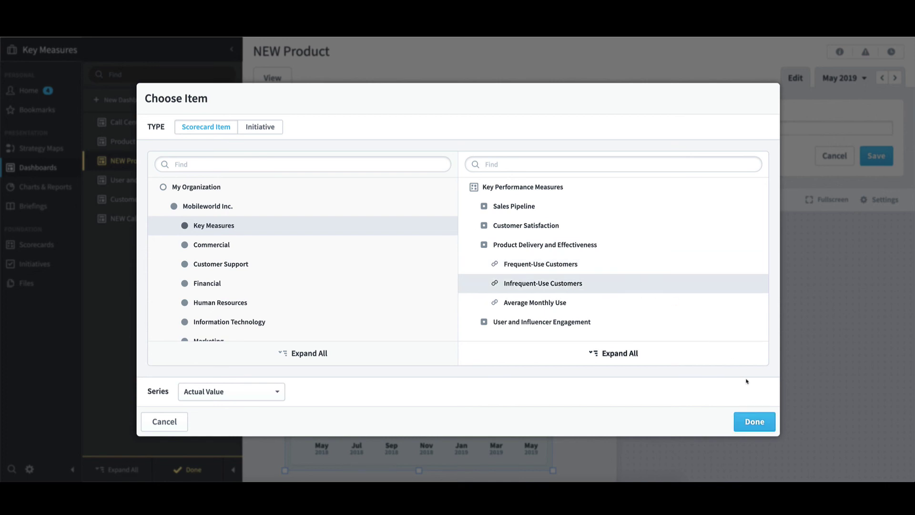
left_click(758, 422)
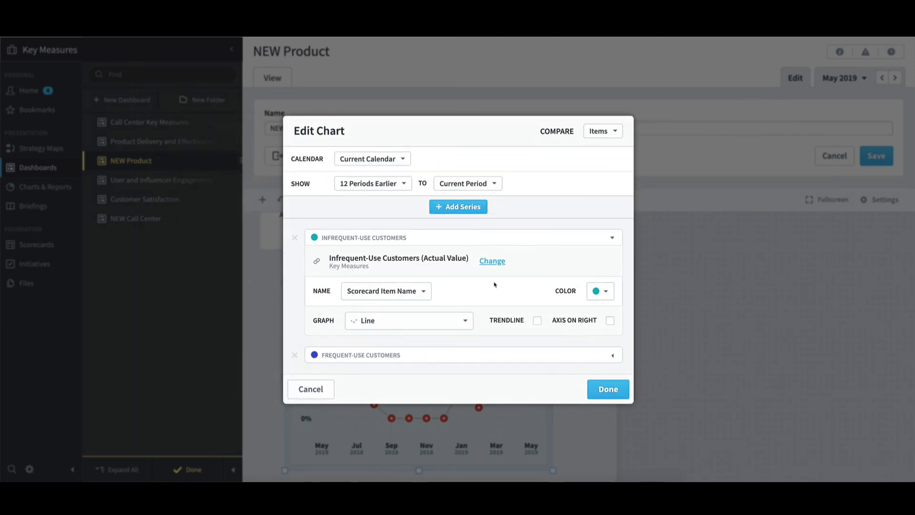
left_click(466, 323)
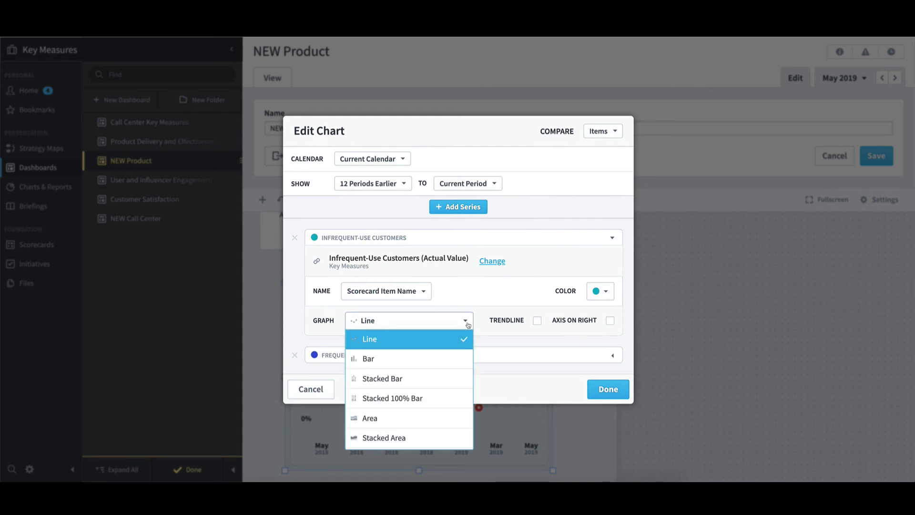
left_click(564, 391)
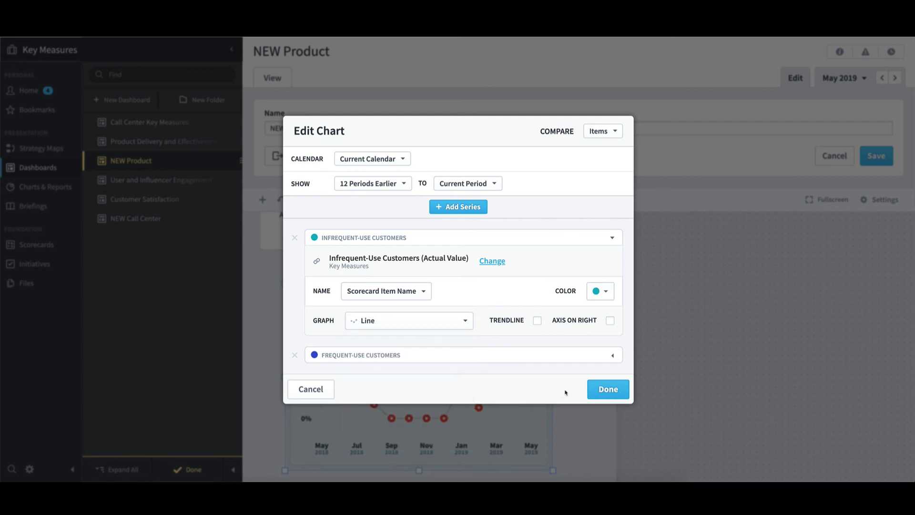
left_click(608, 390)
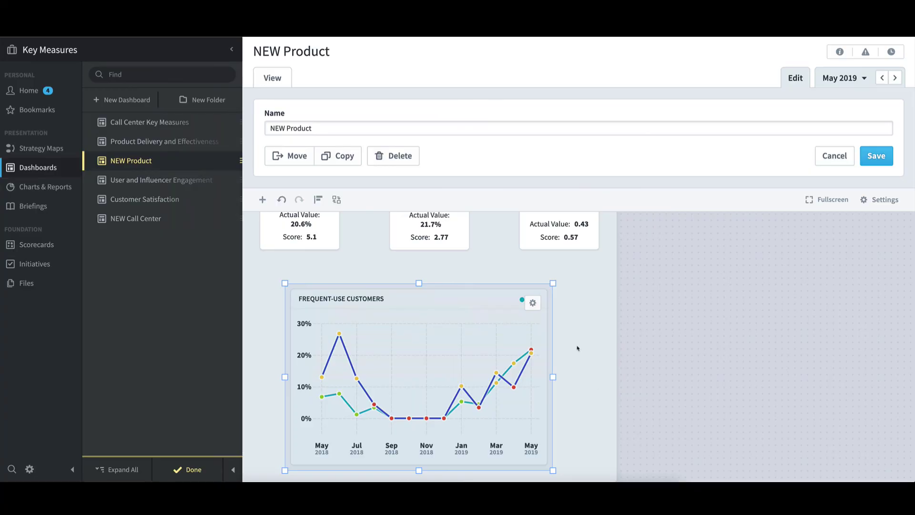
- Turn off the title of the two-series customer chart
left_click(533, 303)
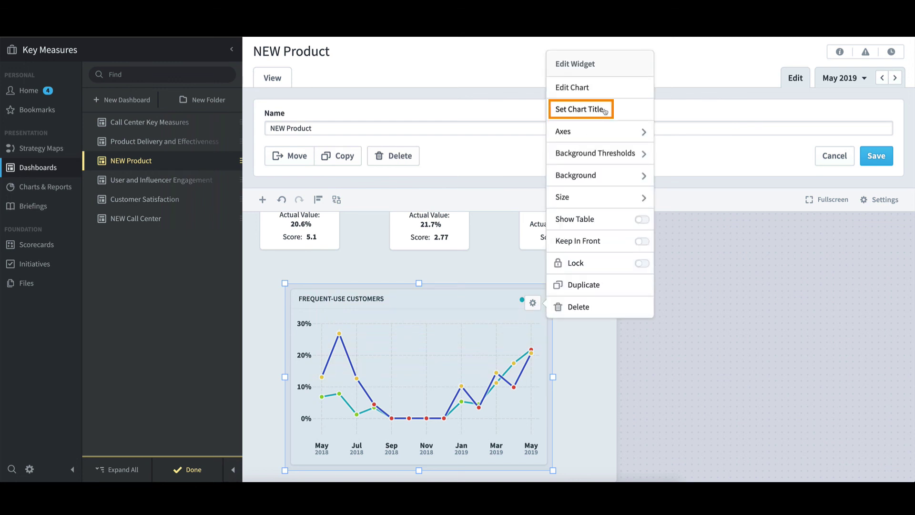
left_click(580, 109)
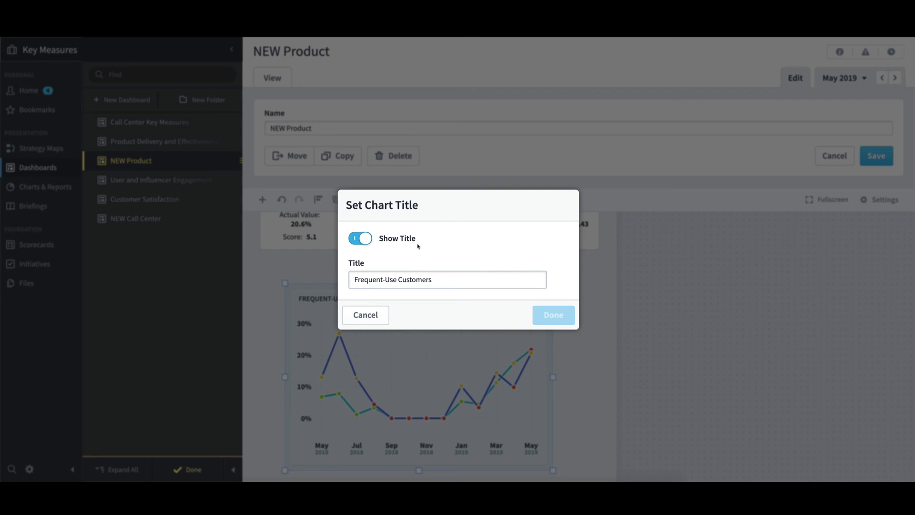
left_click(358, 240)
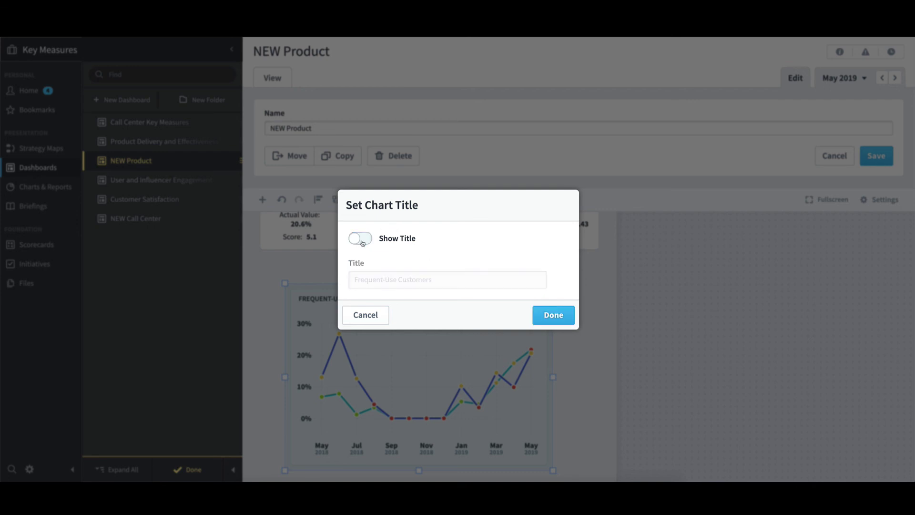
left_click(551, 317)
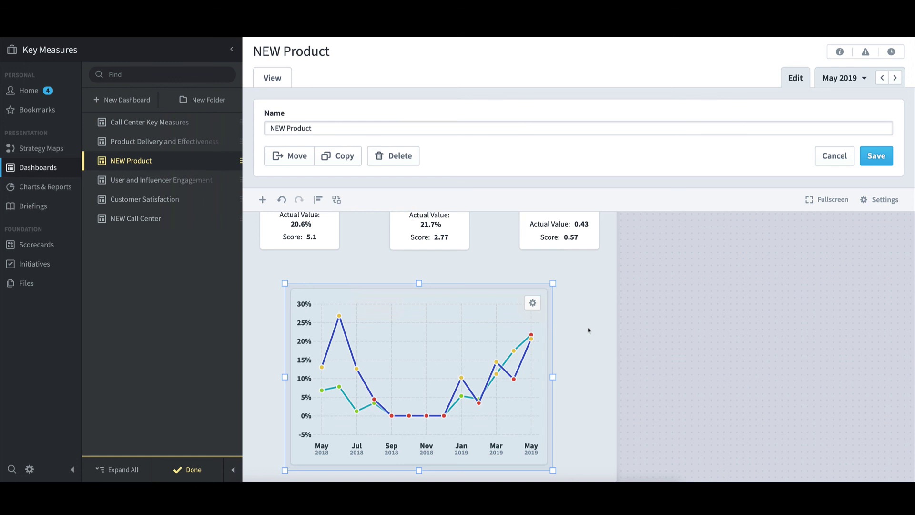
- Save the NEW Product dashboard and finish editing, then enlarge the line chart in the dashboard view
left_click(888, 160)
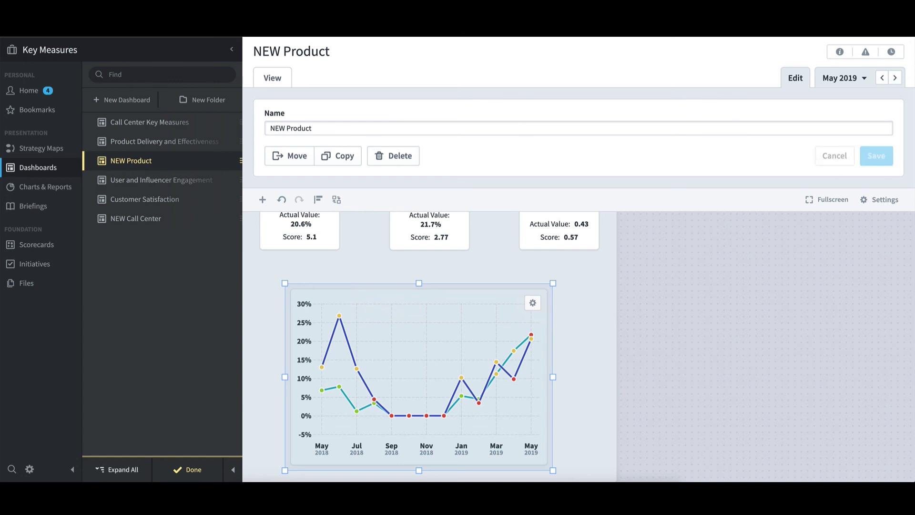
left_click(195, 472)
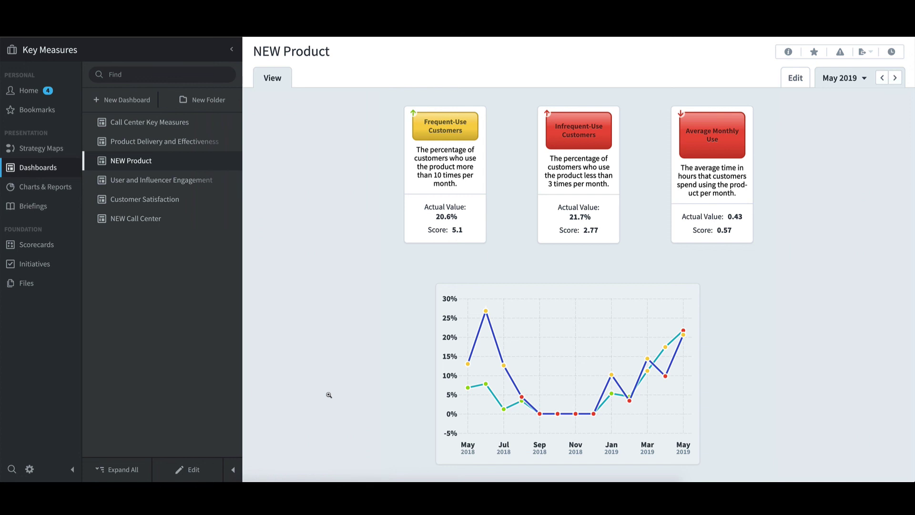
left_click(328, 395)
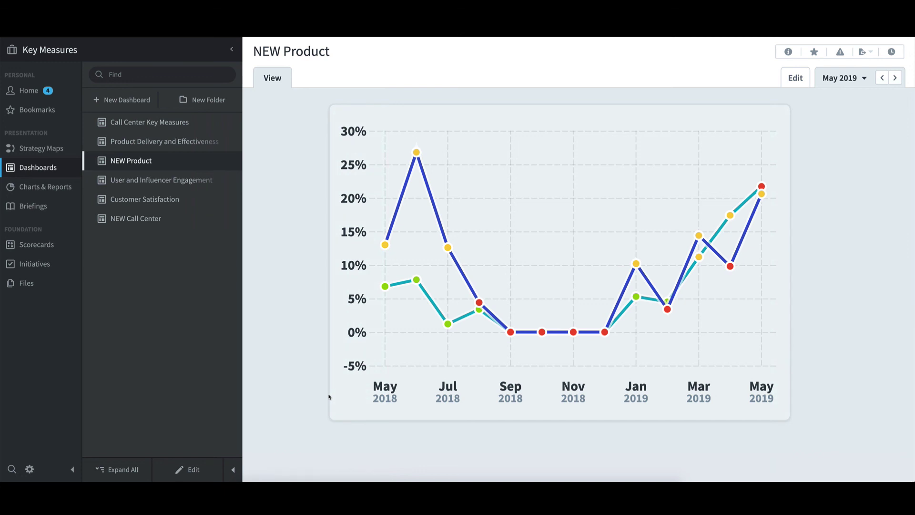